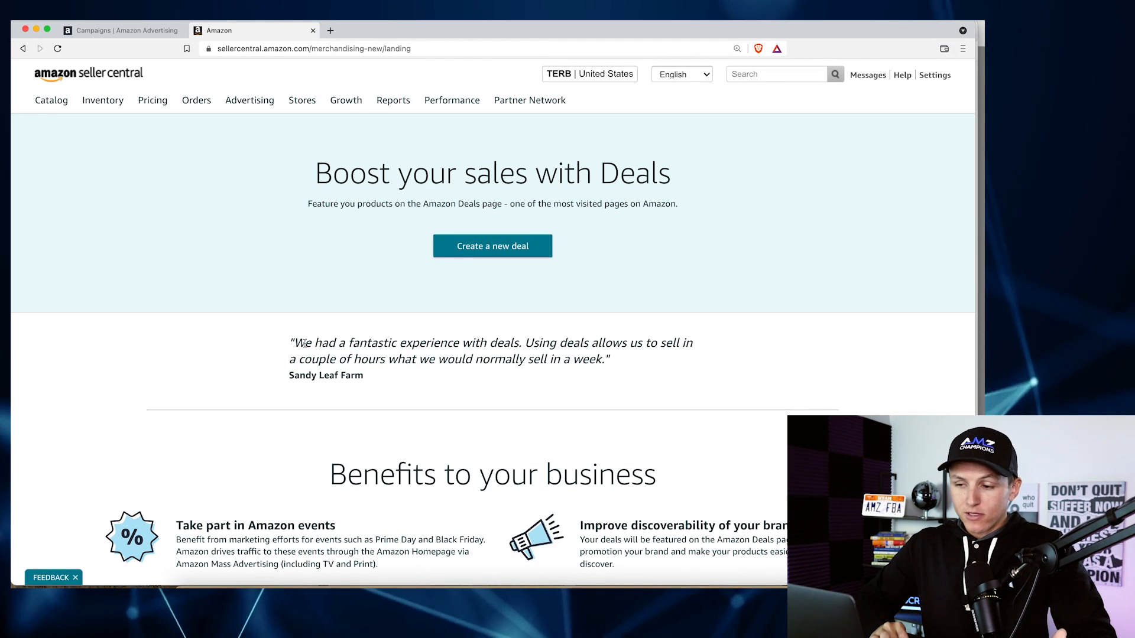
Open the advertising Campaign Manager from Seller Central and start creating a new campaign
mouse_move(249, 99)
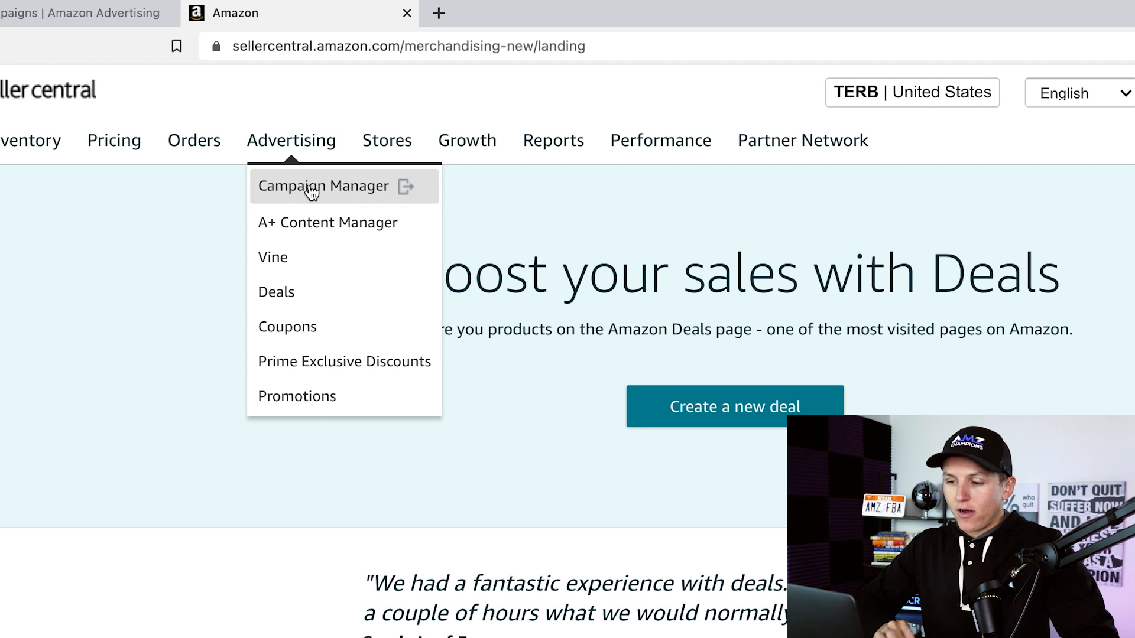
left_click(311, 188)
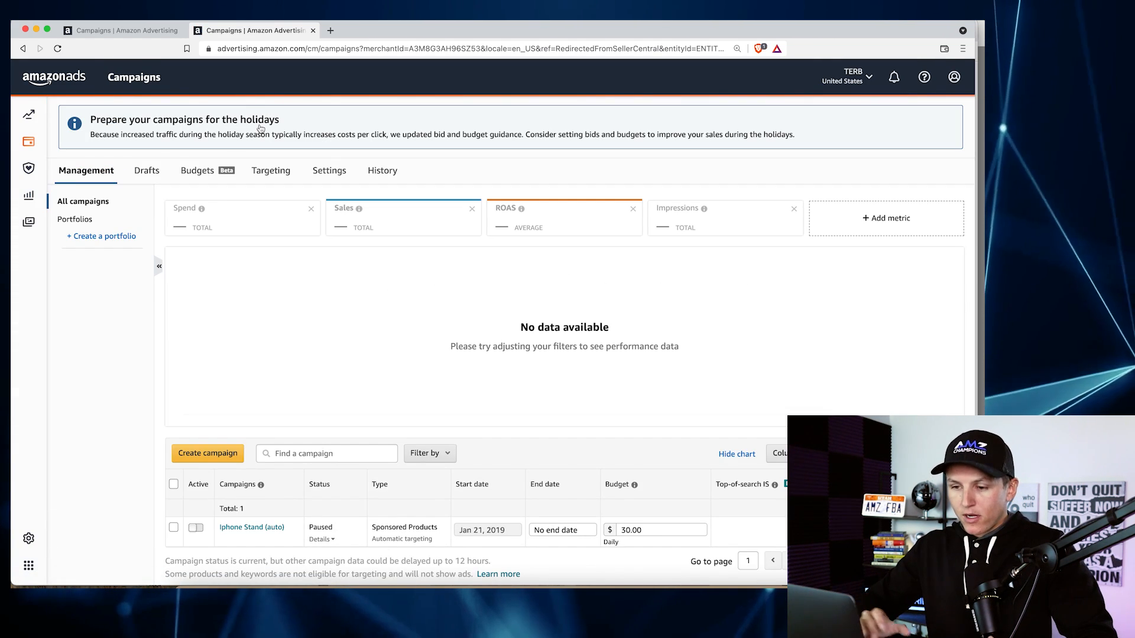
mouse_move(202, 209)
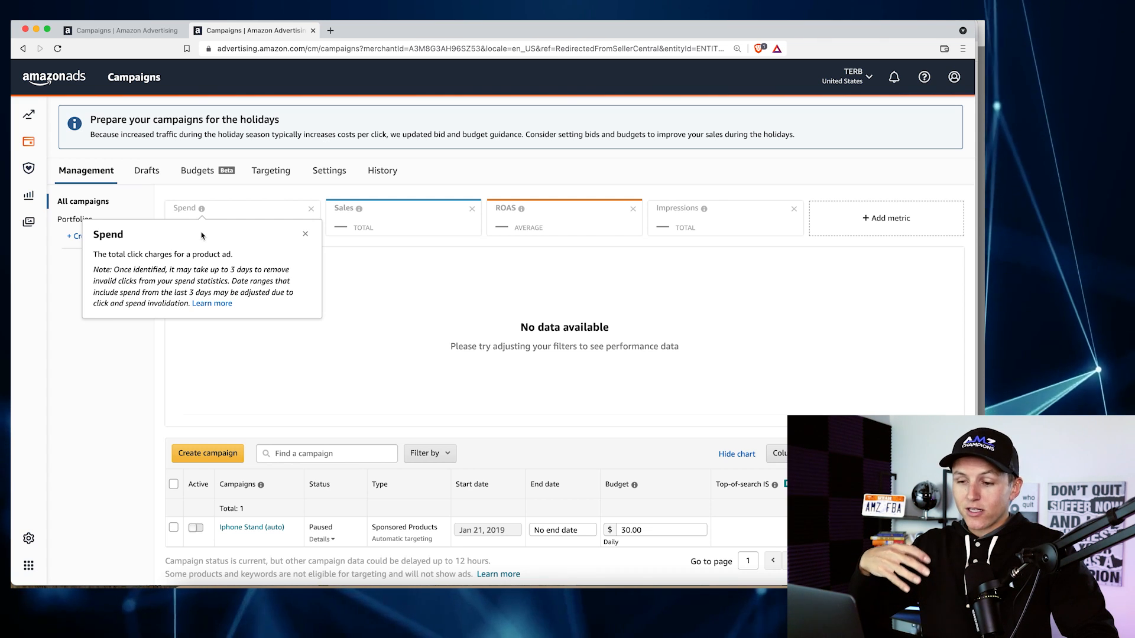
left_click(304, 234)
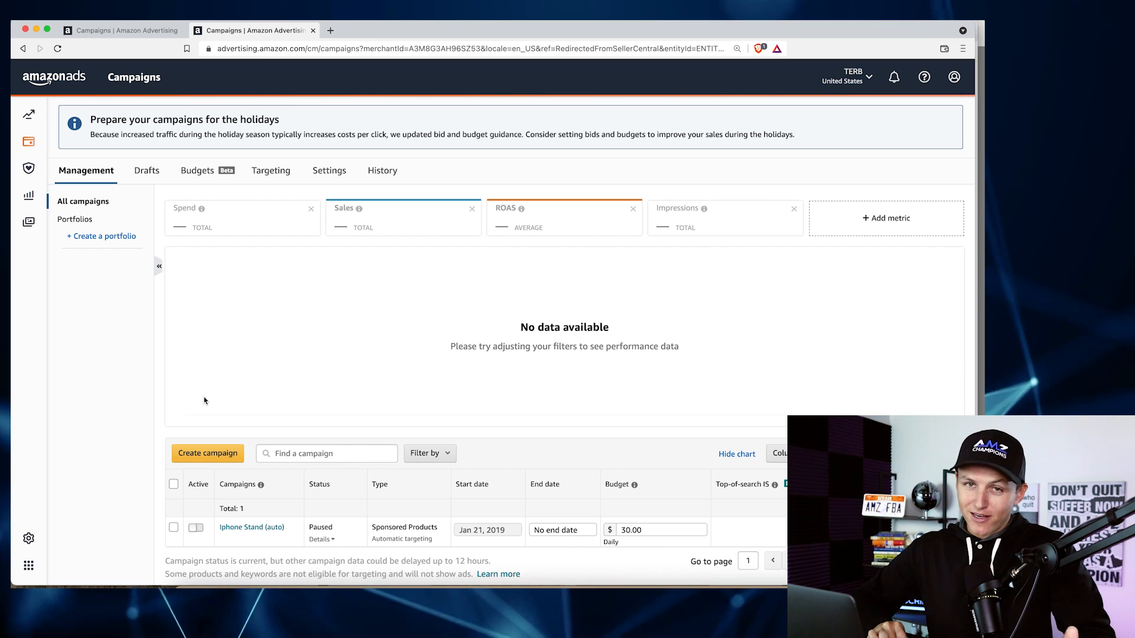
left_click(207, 457)
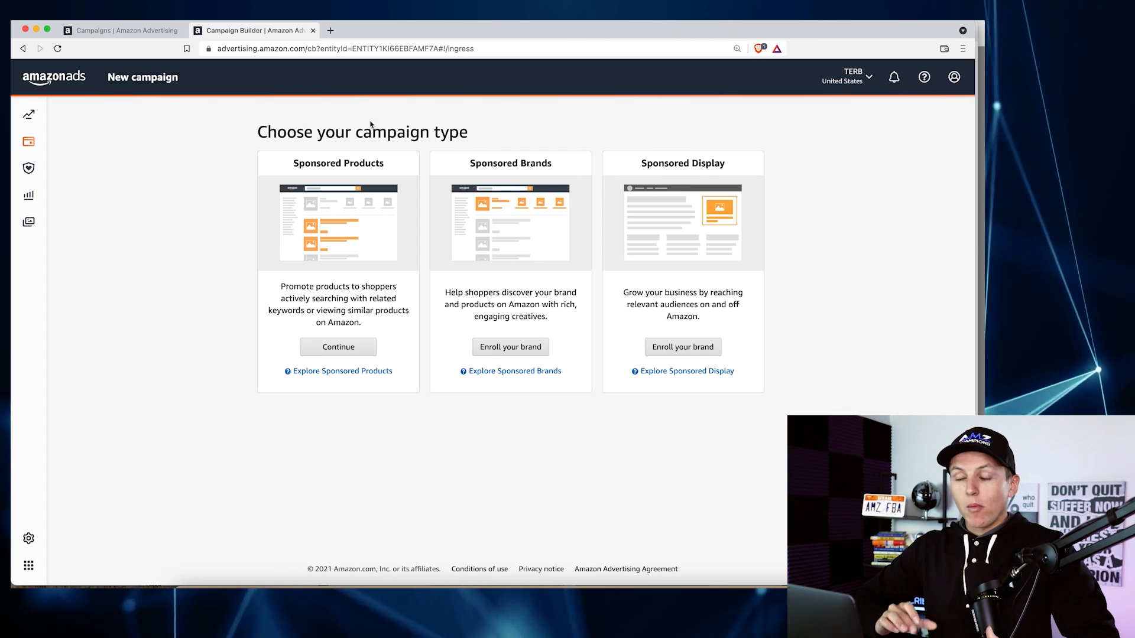
Switch to Google Chrome and examine where sponsored listings appear in the Amazon search results for folding chairs
left_click(244, 600)
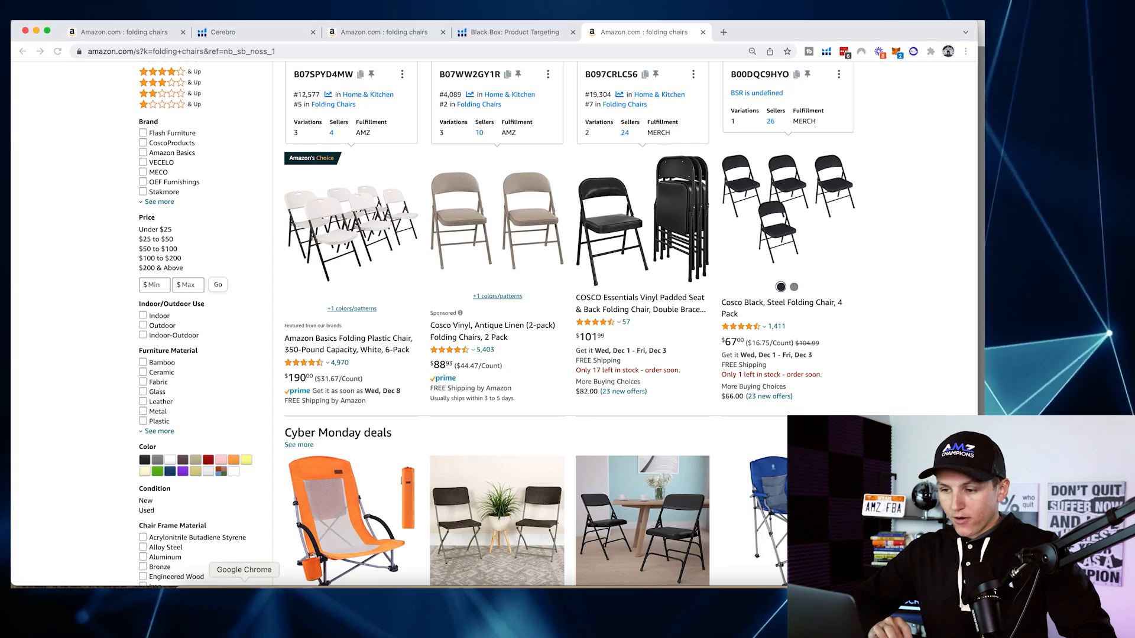
scroll(333, 310, "up", 5)
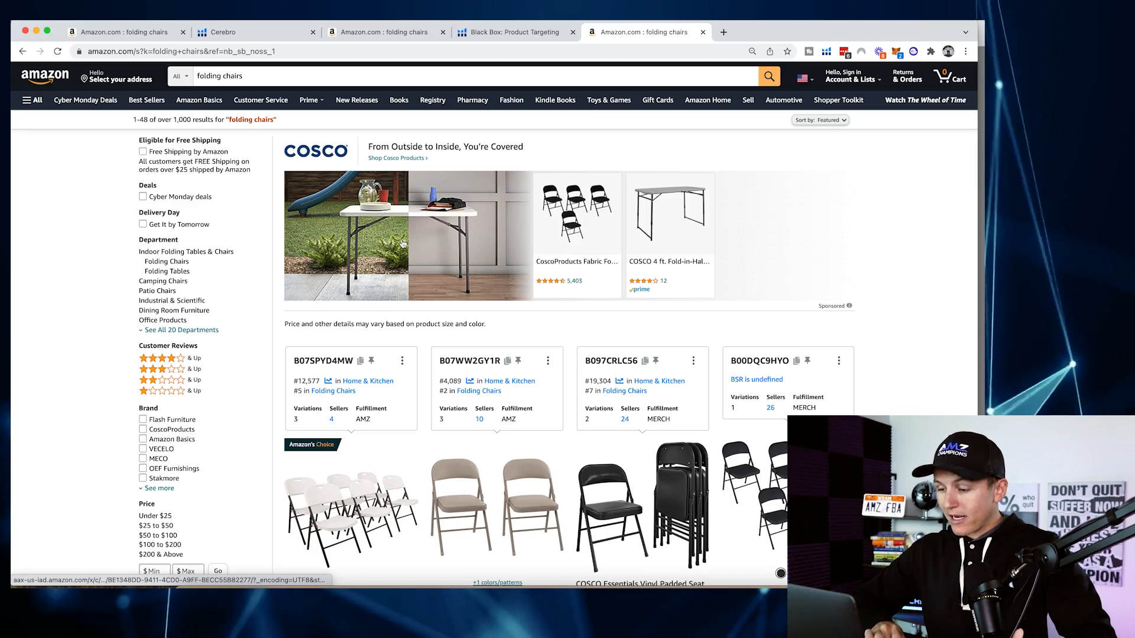
scroll(401, 244, "down", 5)
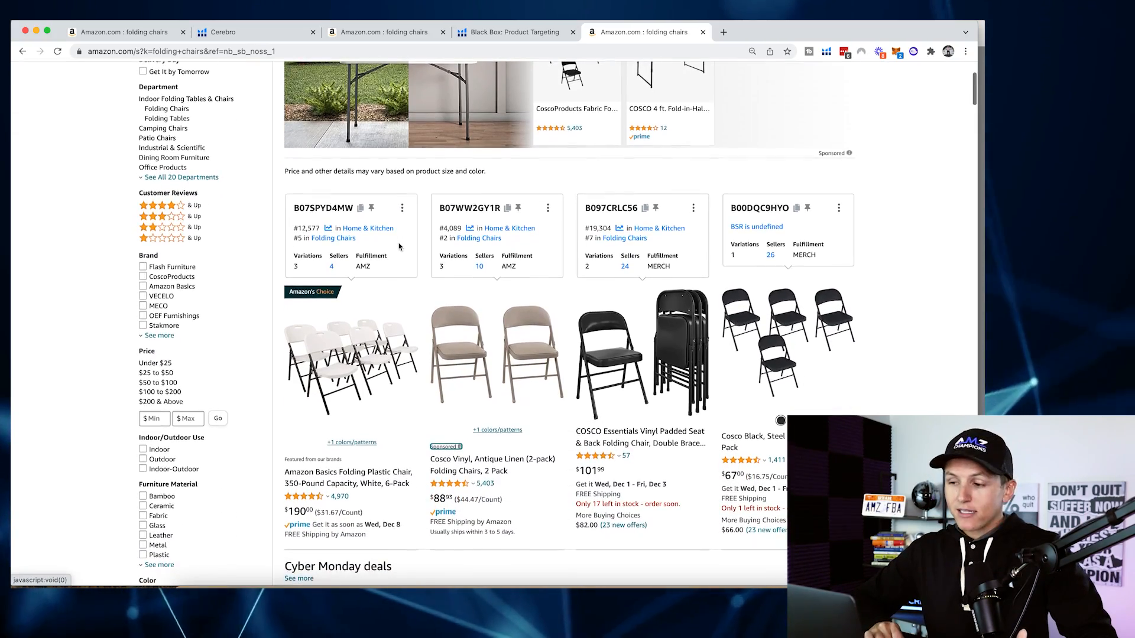
scroll(399, 247, "down", 12)
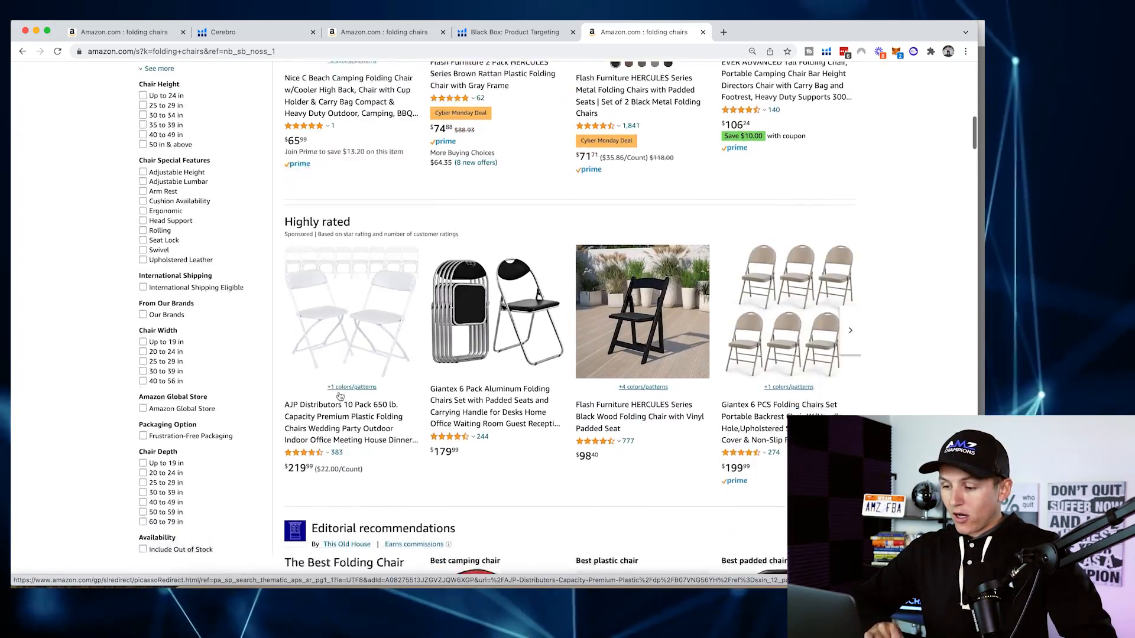
scroll(340, 396, "down", 10)
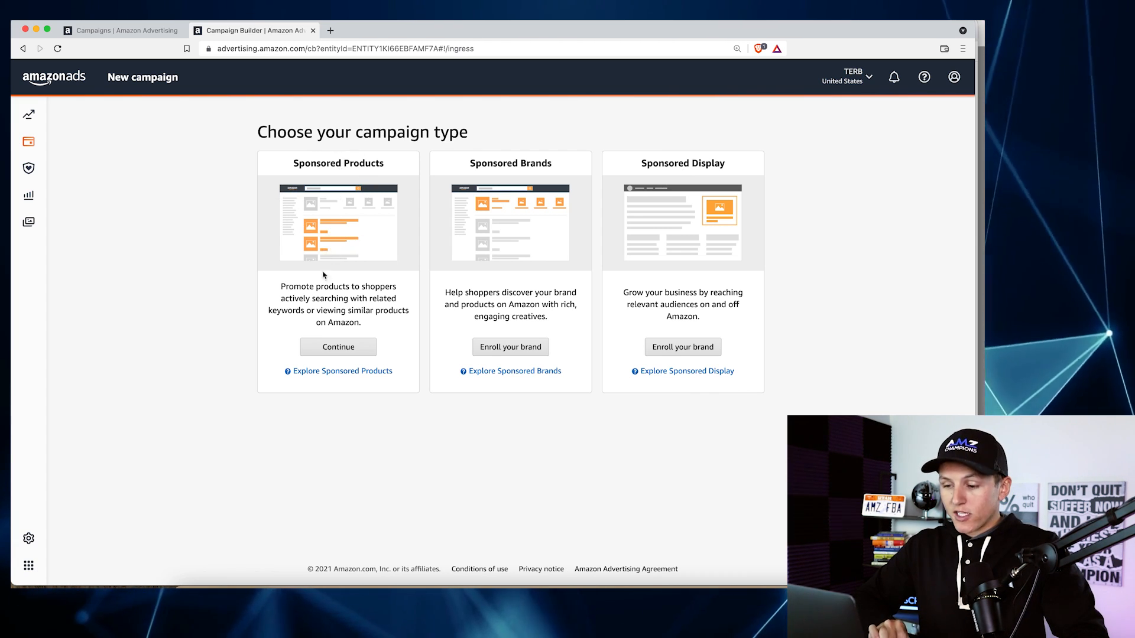
Choose Sponsored Products as the campaign type and name the campaign "Chairs Auto"
left_click(337, 350)
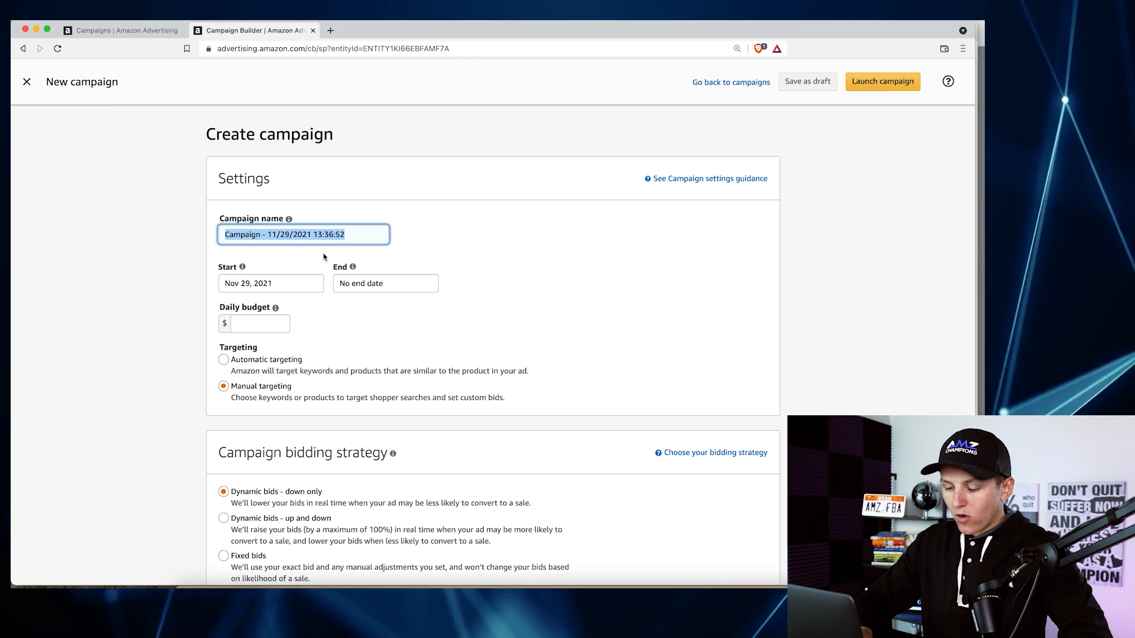
type("Chairs")
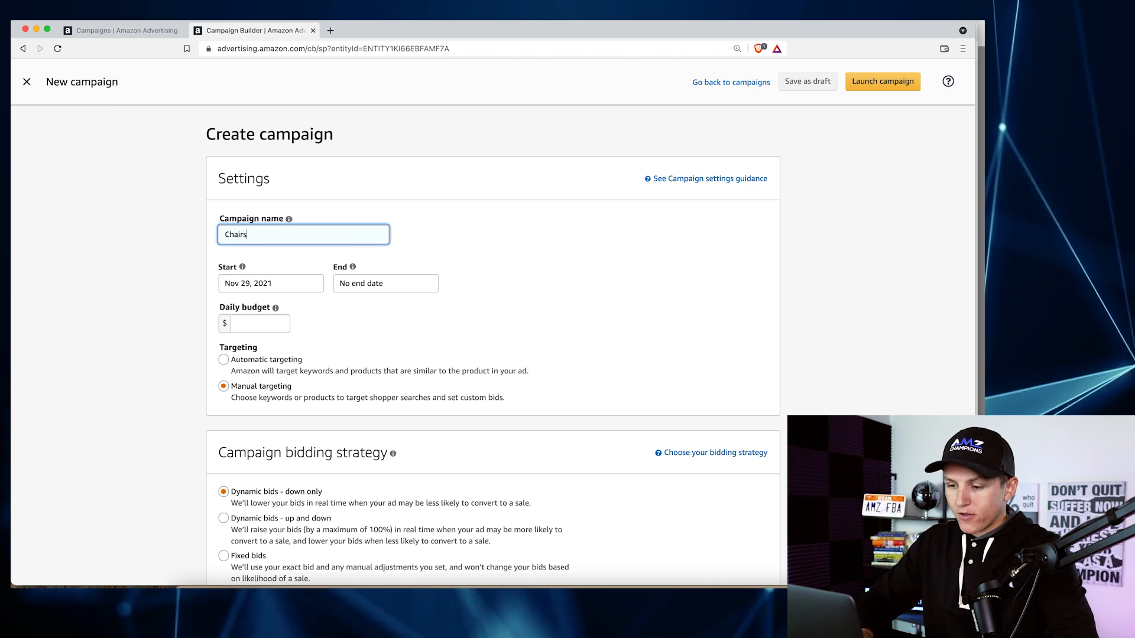
type(" Auto")
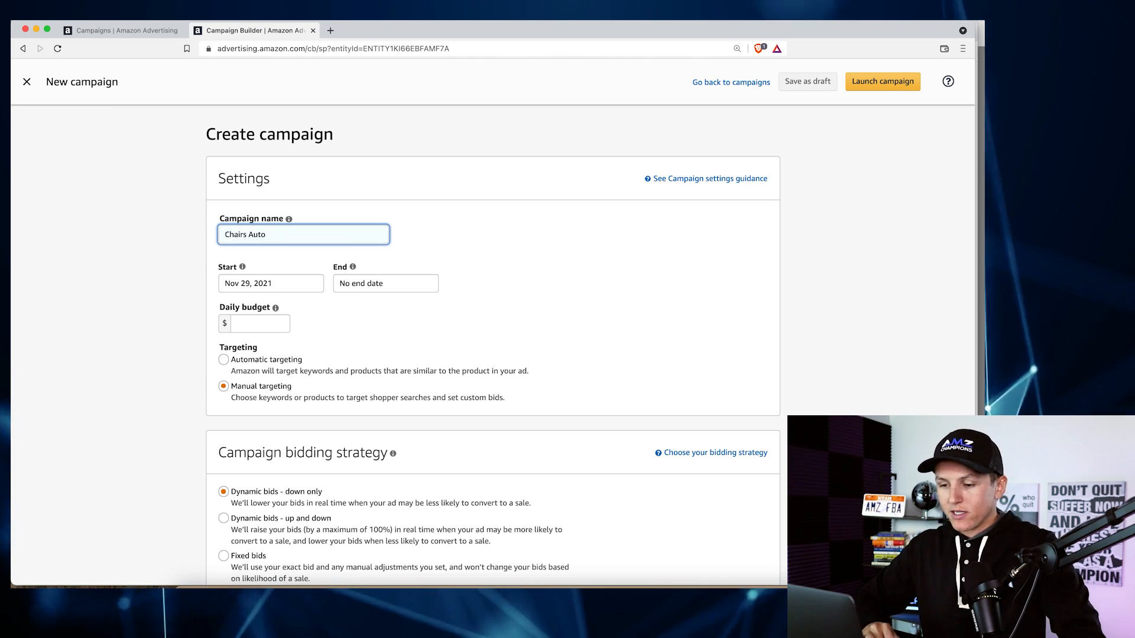
Set the campaign's daily budget to $30.00 and select automatic targeting
scroll(279, 248, "down", 2)
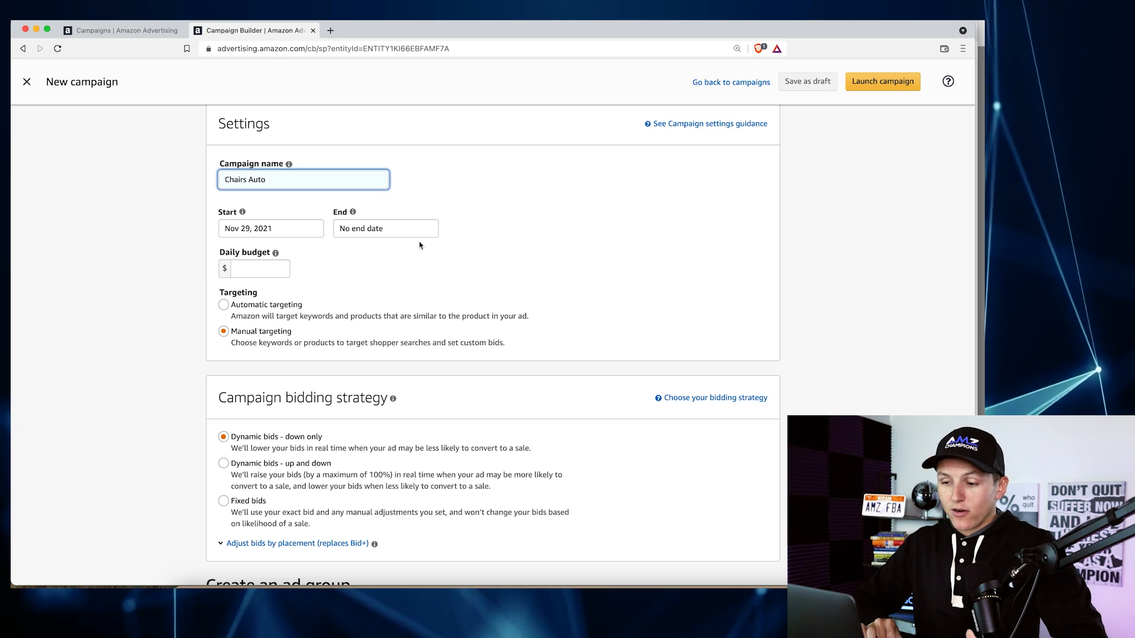
left_click(269, 270)
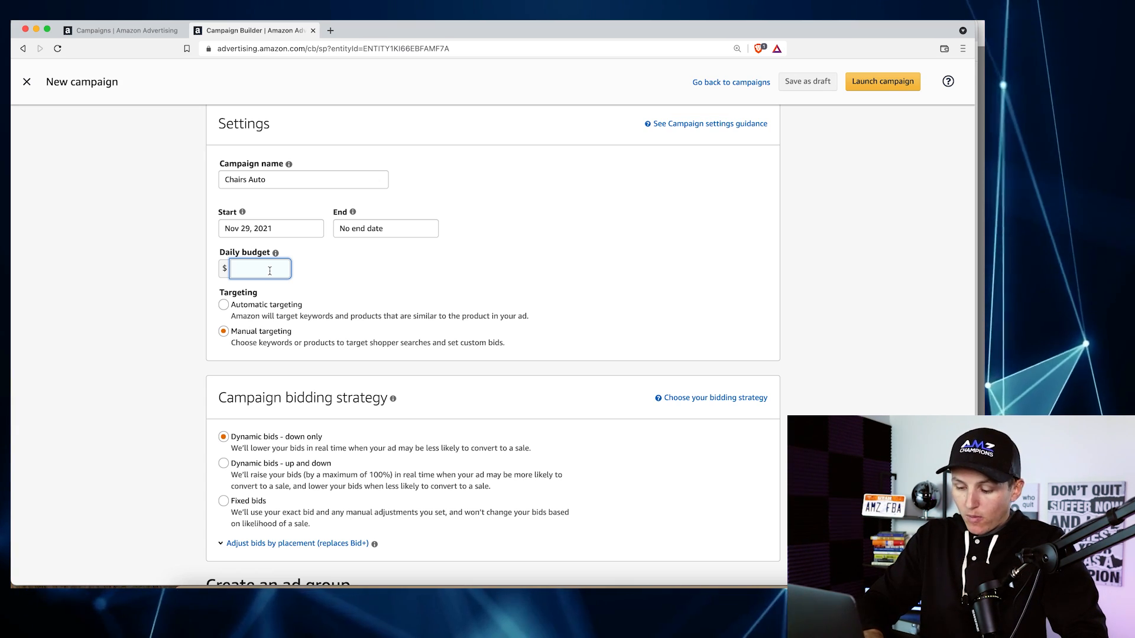
scroll(271, 301, "down", 1)
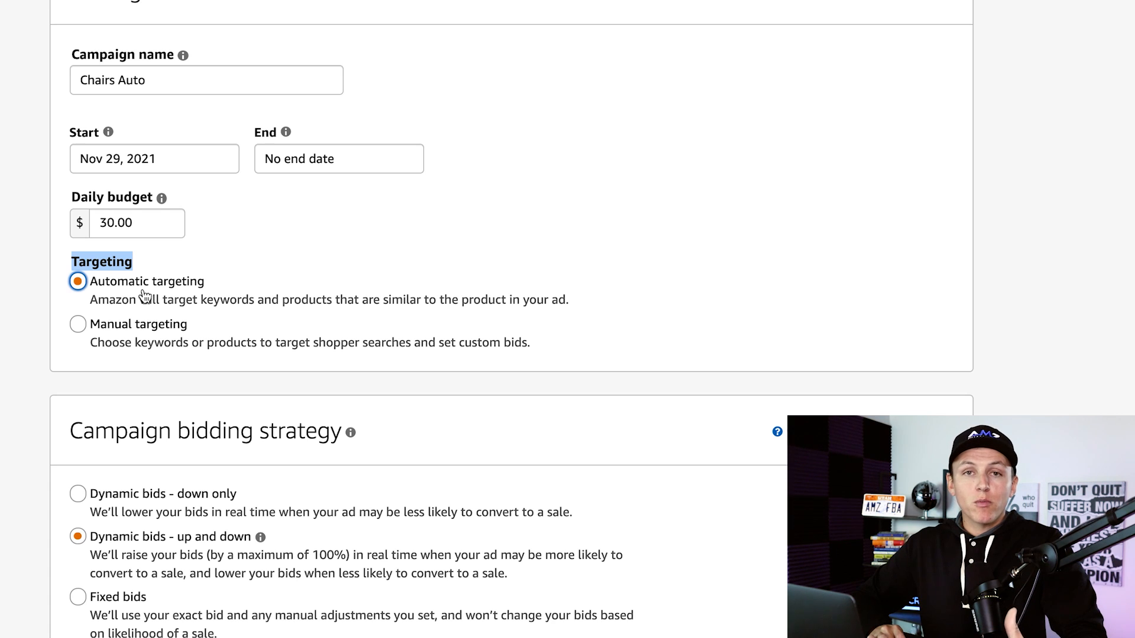
Compare the campaign bidding strategies and select "Dynamic bids - down only"
scroll(144, 263, "down", 2)
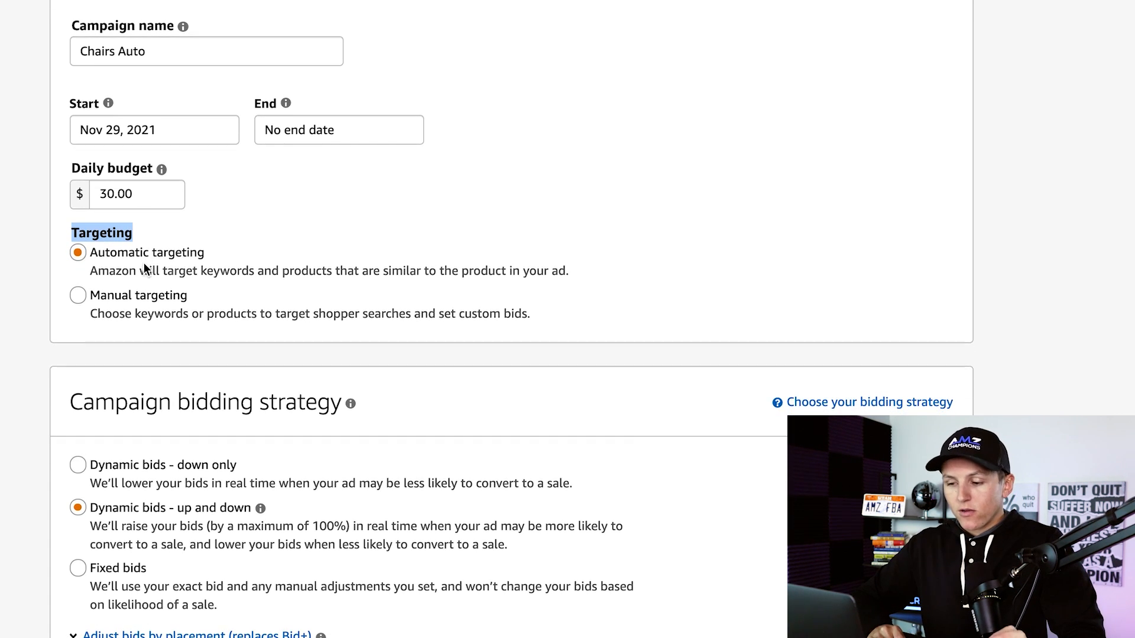
scroll(134, 260, "down", 2)
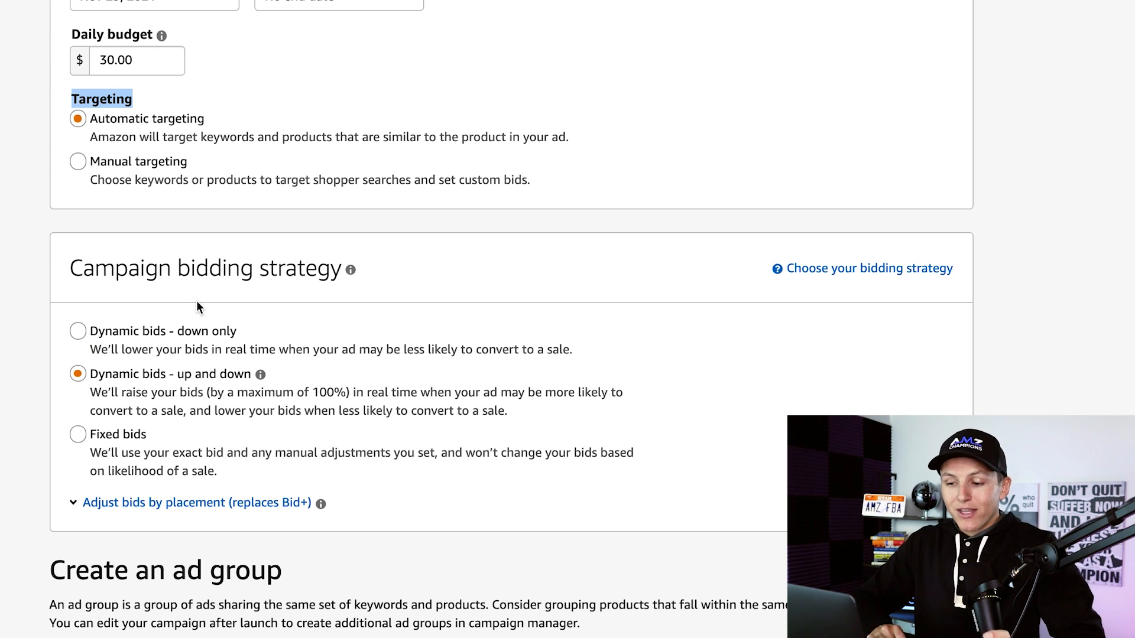
scroll(196, 306, "down", 1)
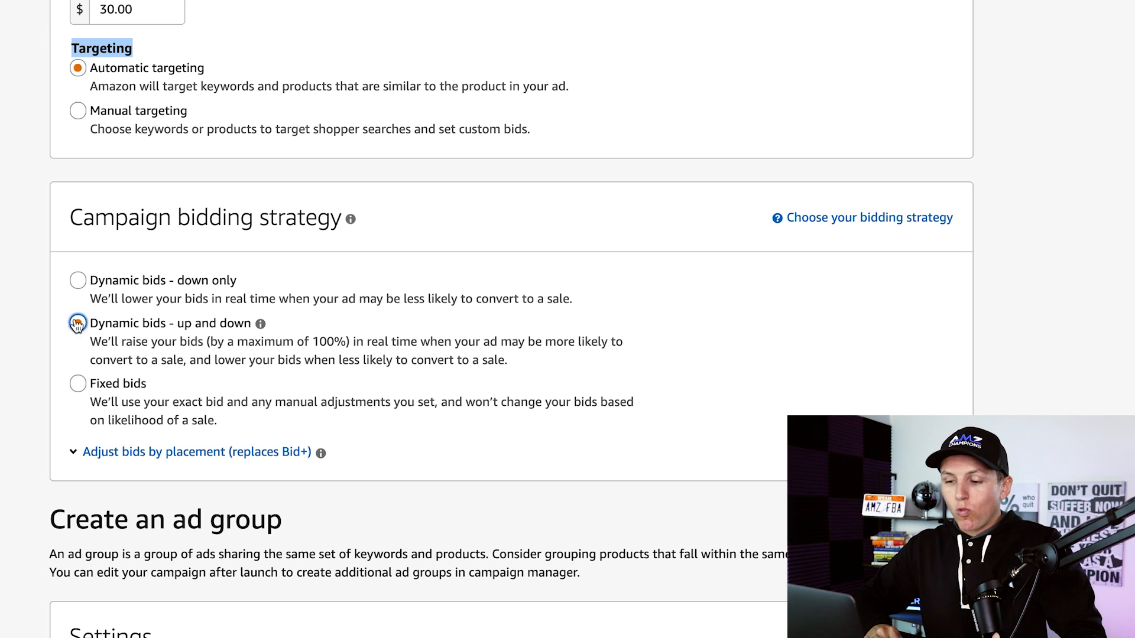
left_click(79, 281)
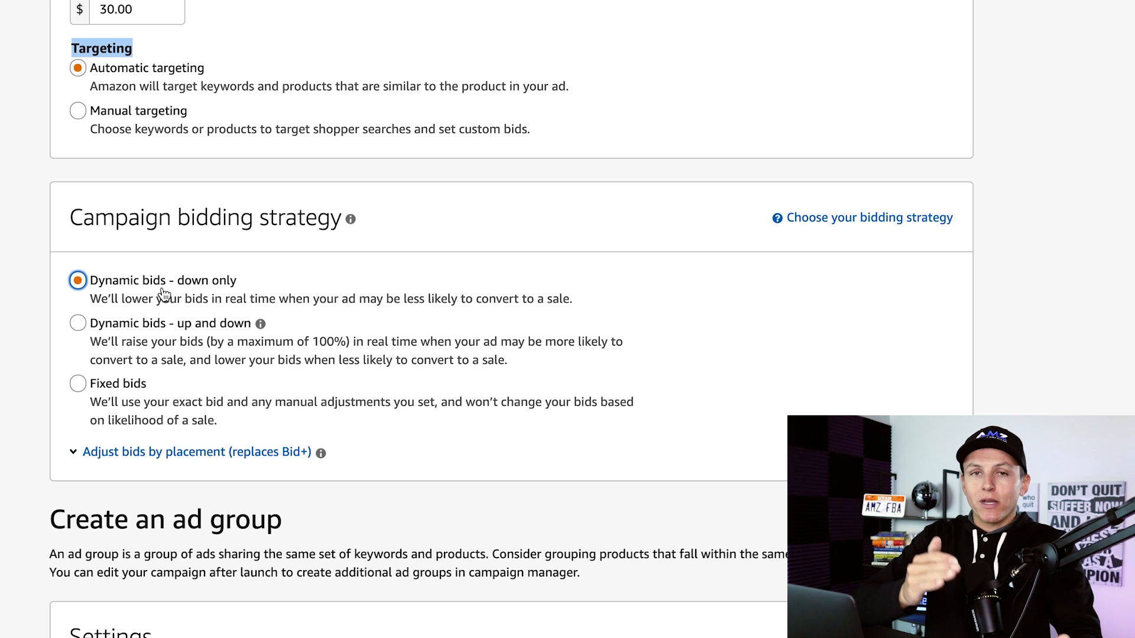
left_click(141, 336)
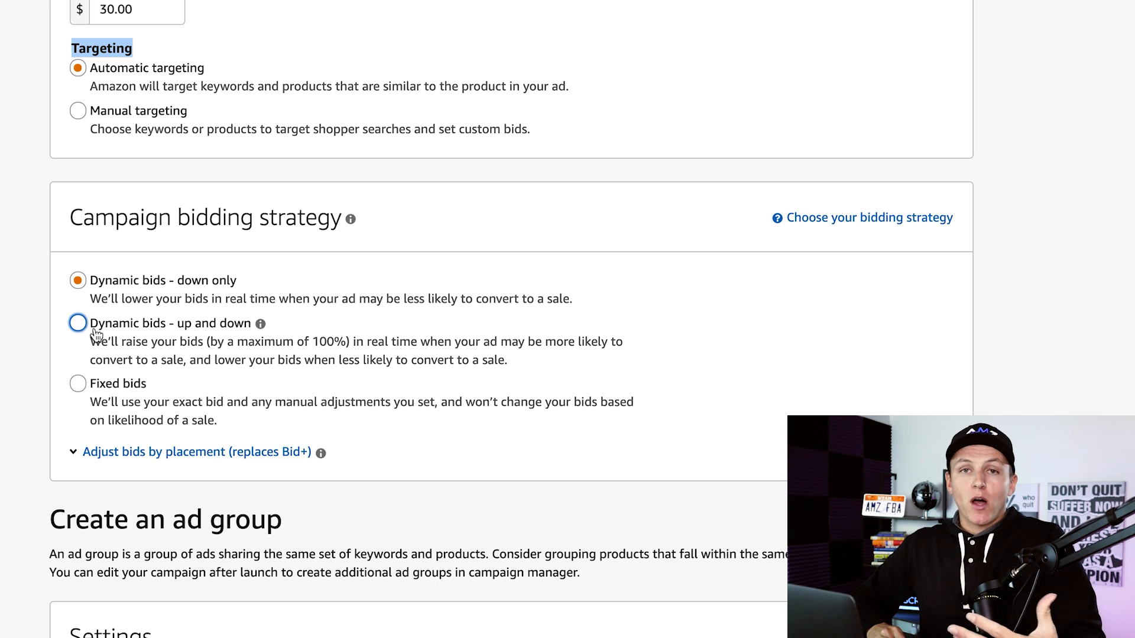
left_click(110, 303)
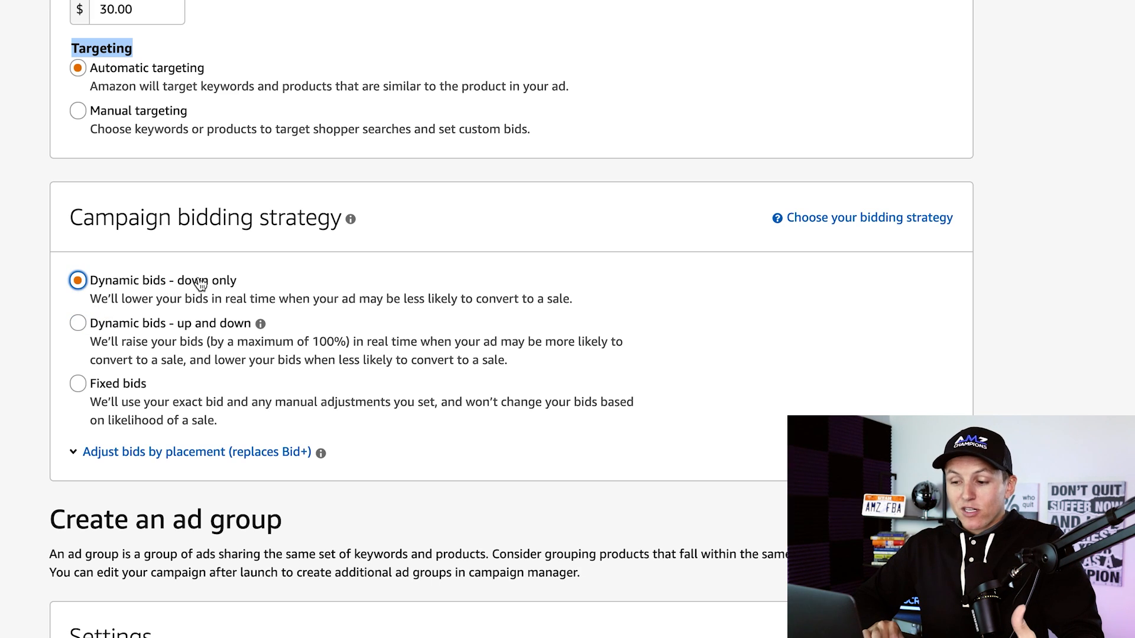
left_click(143, 390)
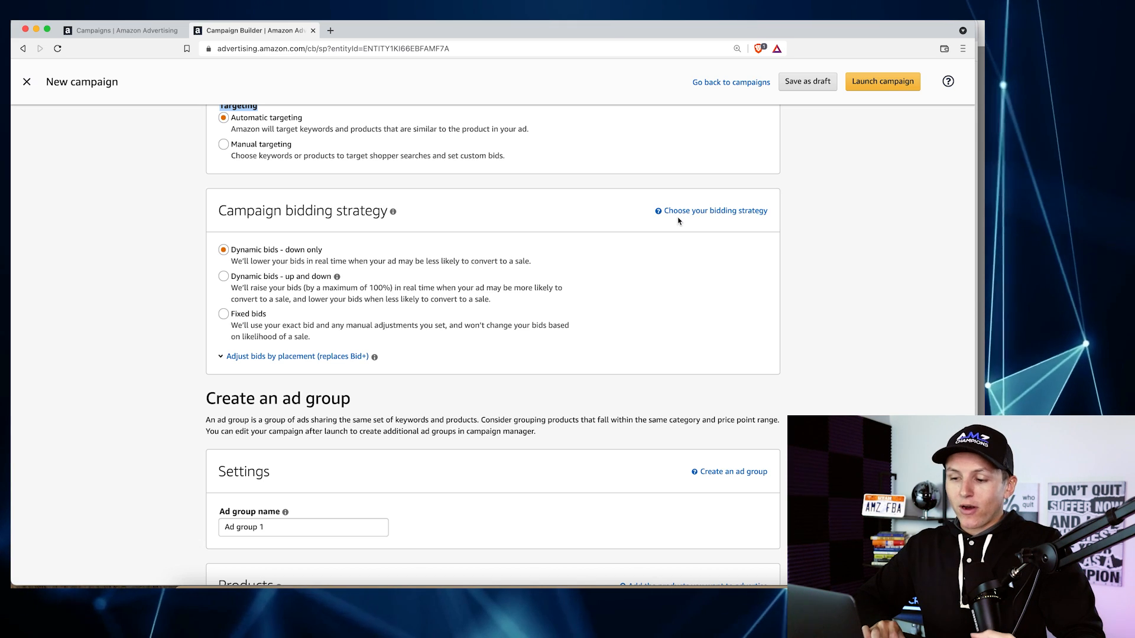
left_click(224, 249)
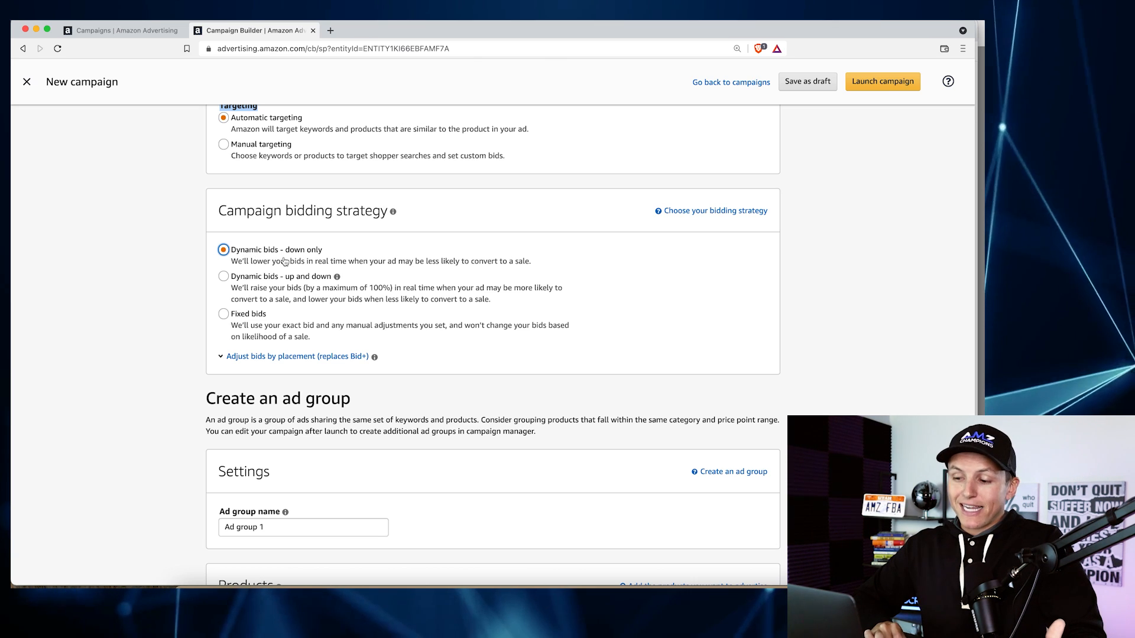
Add the Flash Furniture 5 Piece Black Folding Card Table and Chair Set to the ad group's products
scroll(283, 266, "down", 5)
scroll(280, 334, "down", 1)
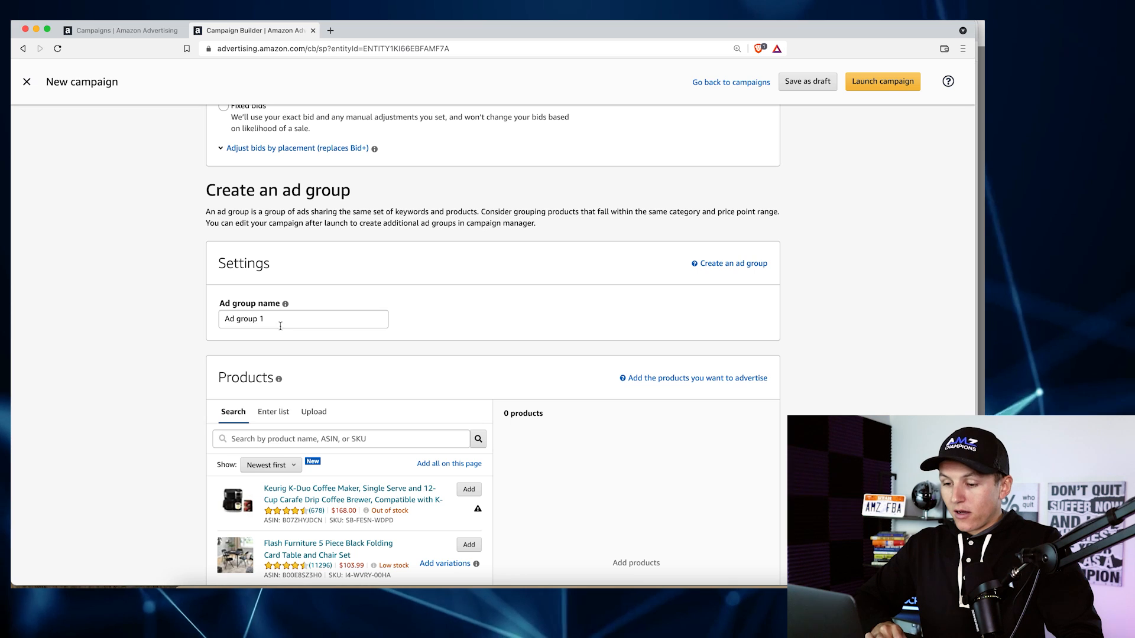
scroll(278, 326, "down", 4)
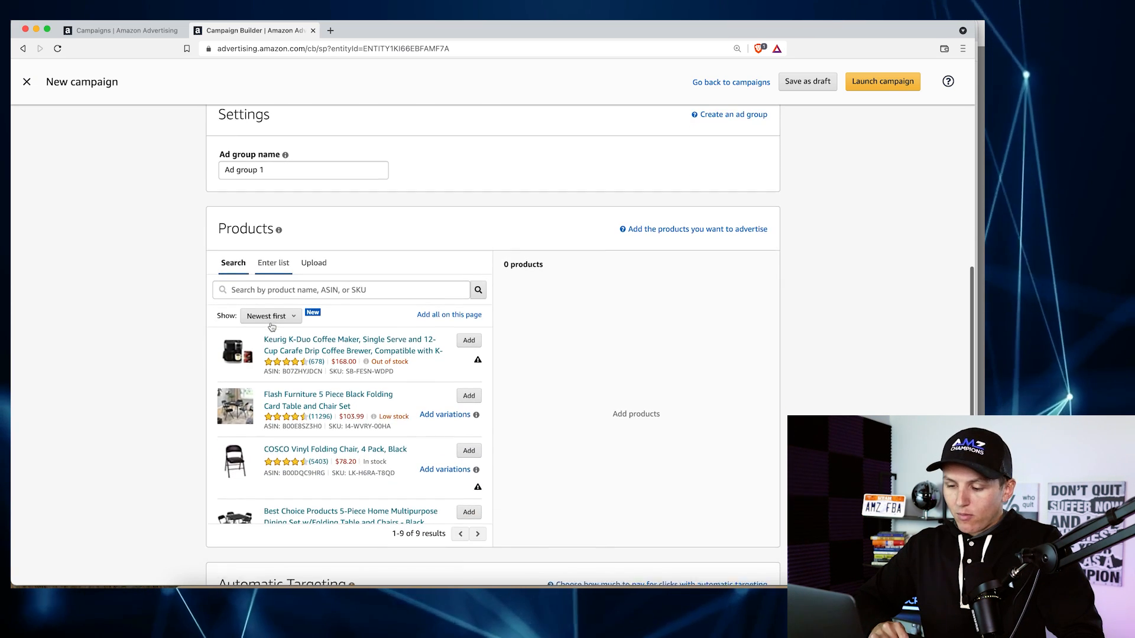
scroll(272, 327, "down", 1)
scroll(372, 378, "down", 2)
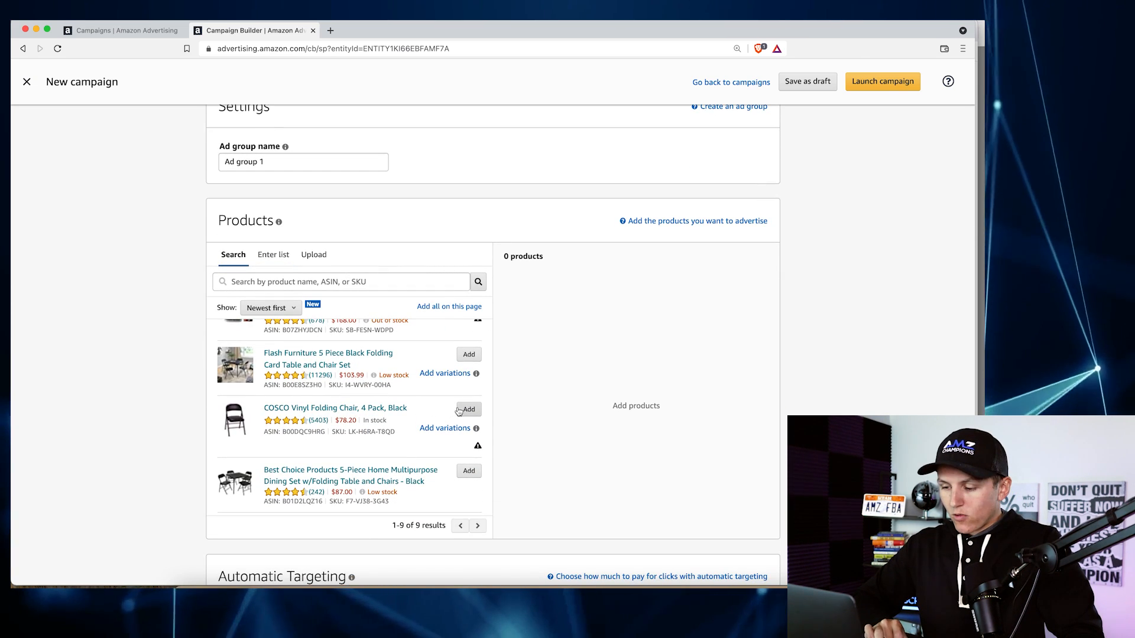
left_click(470, 355)
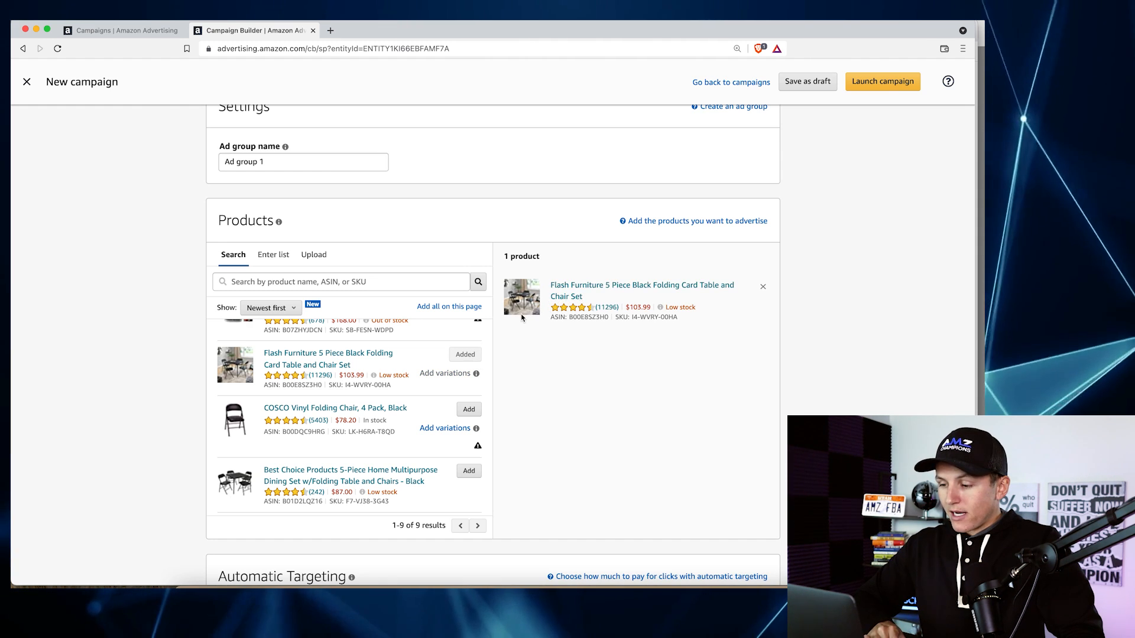
Use a default bid for automatic targeting and set it to $0.85
scroll(522, 317, "down", 5)
scroll(521, 318, "down", 3)
left_click(275, 278)
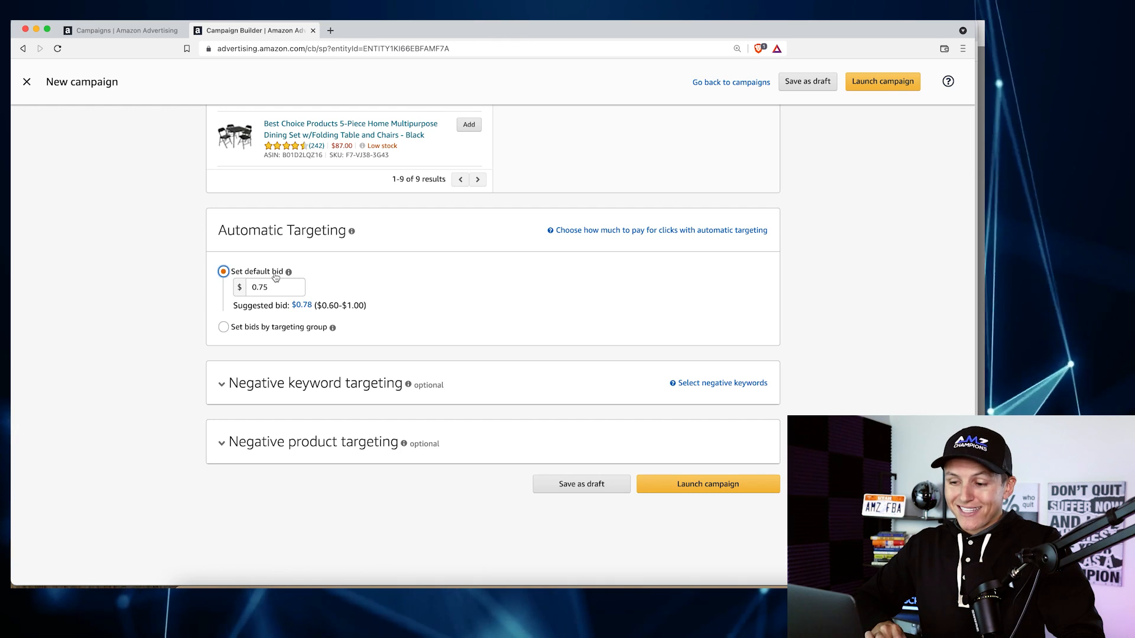
scroll(276, 275, "down", 1)
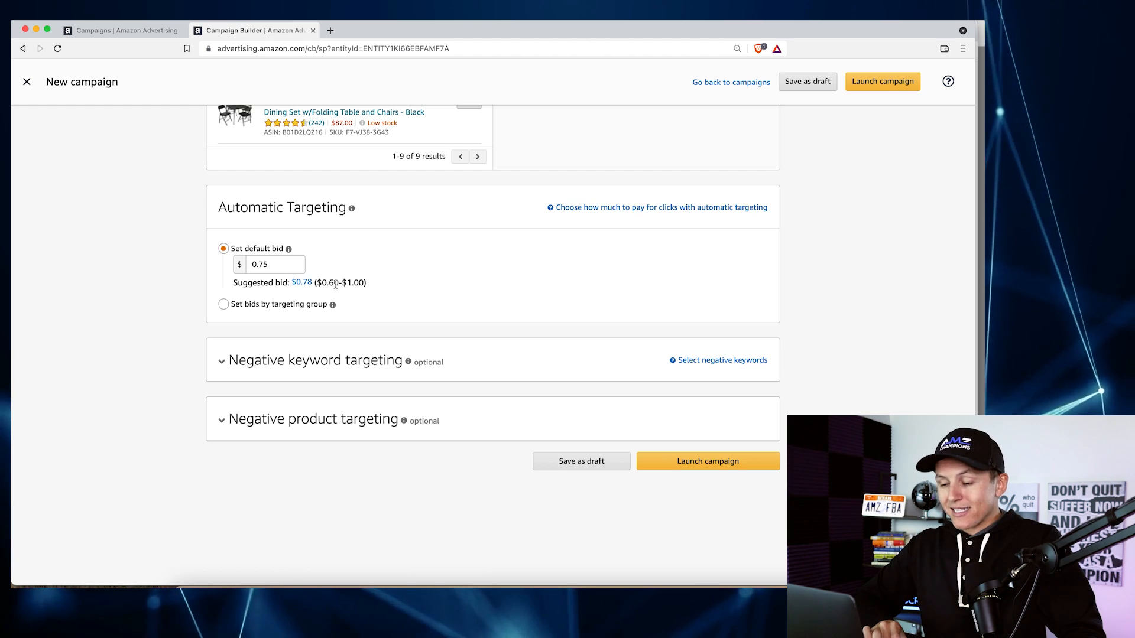
left_click(269, 266)
key("Left")
key("BackSpace")
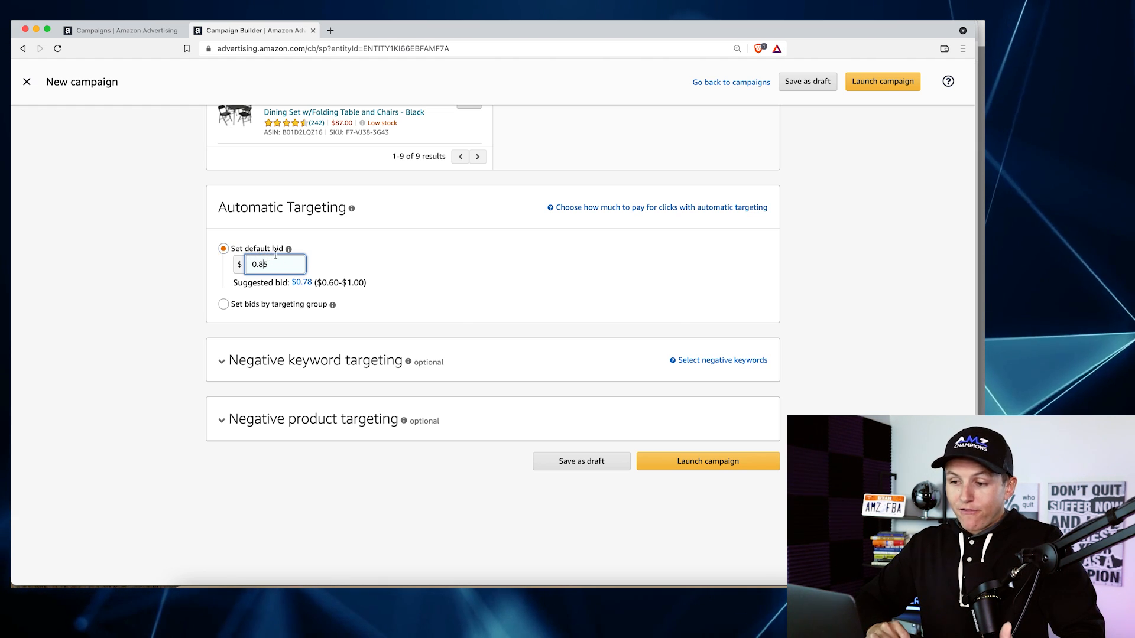
Review the chosen bidding strategy, the ad group's selected product and the remaining products available to advertise
scroll(275, 256, "up", 15)
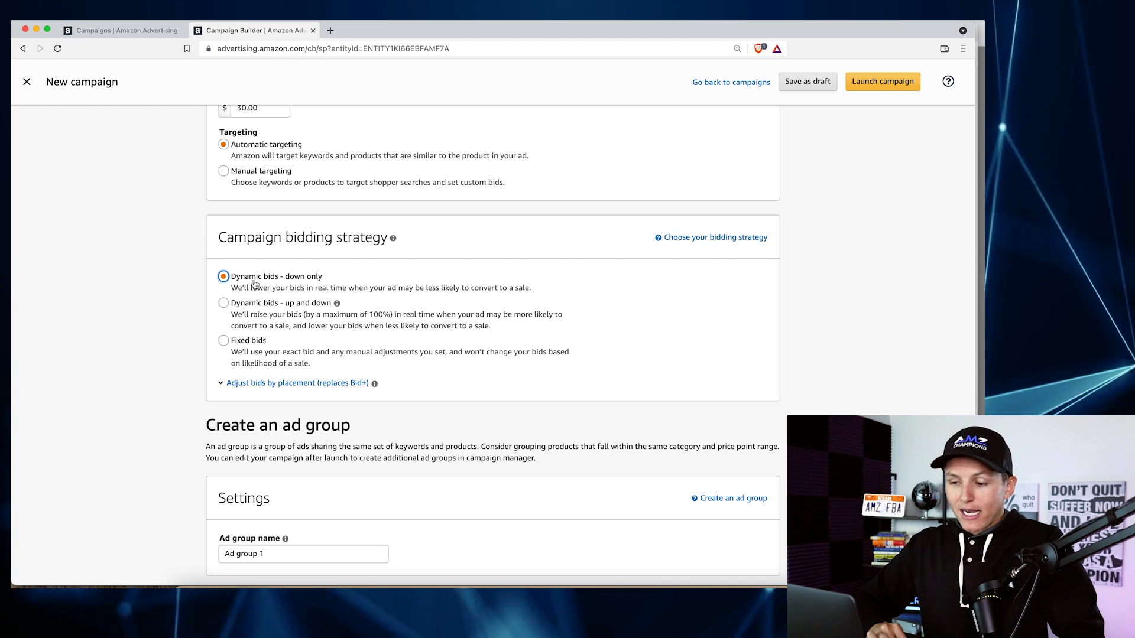
scroll(267, 286, "down", 6)
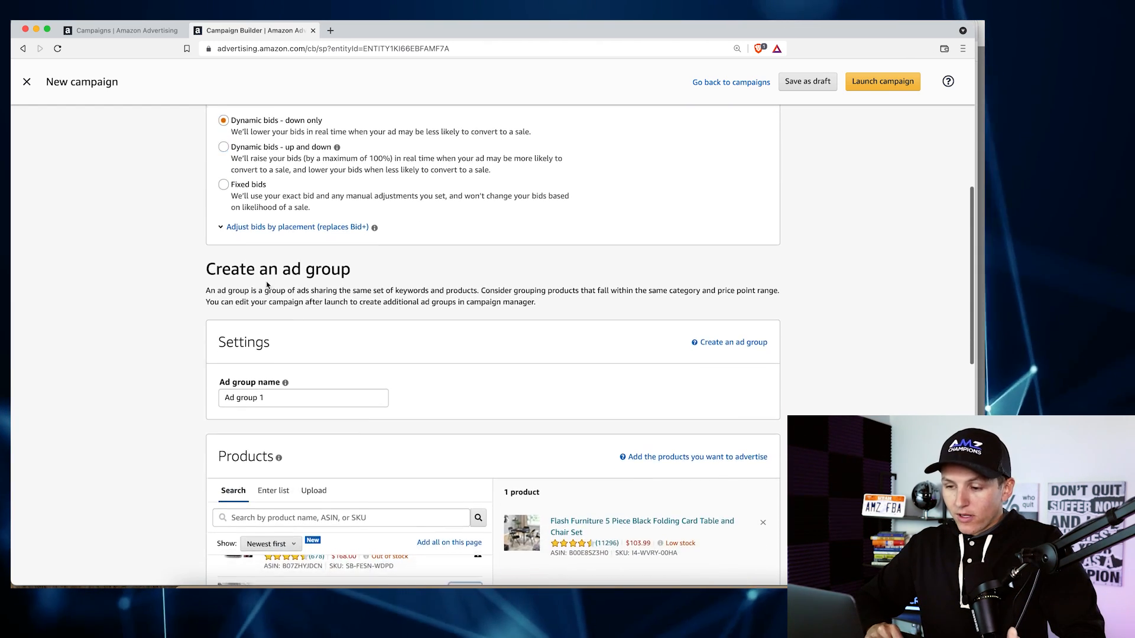
scroll(266, 286, "down", 3)
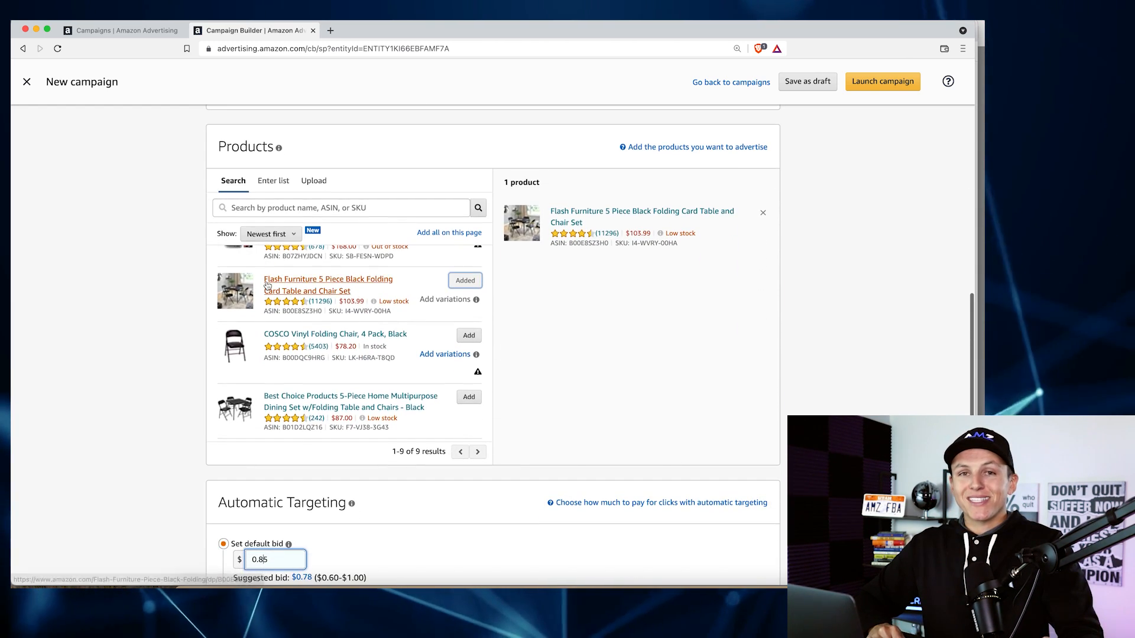
scroll(267, 285, "down", 3)
scroll(267, 285, "down", 2)
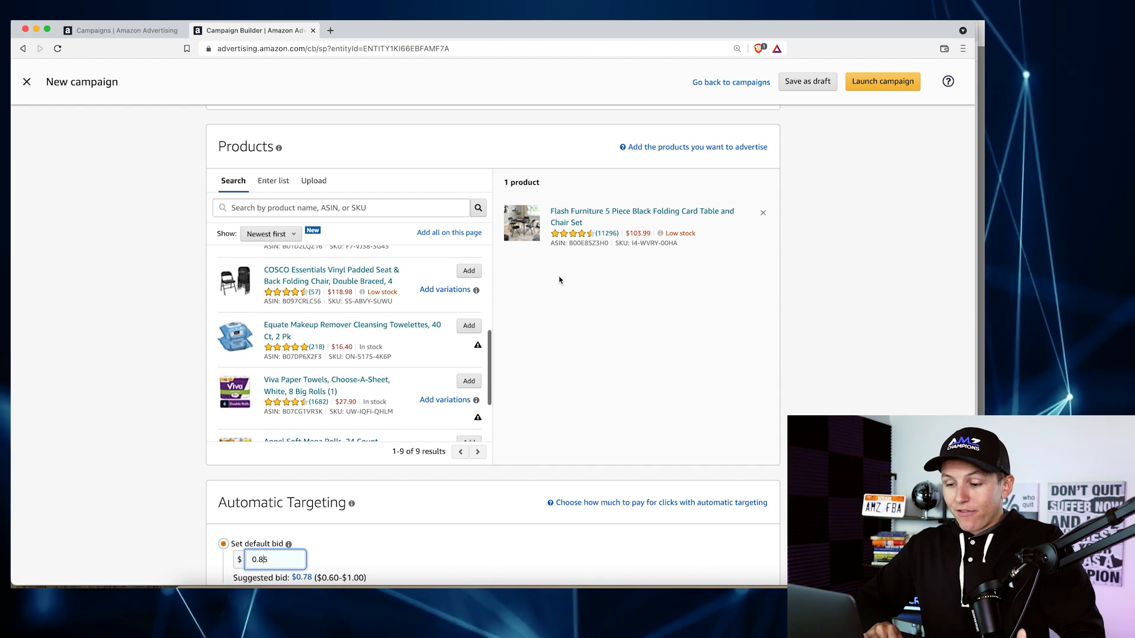
Launch the automatic-targeting campaign with its current default bid and no negative keywords or products
scroll(559, 280, "down", 5)
scroll(559, 280, "down", 2)
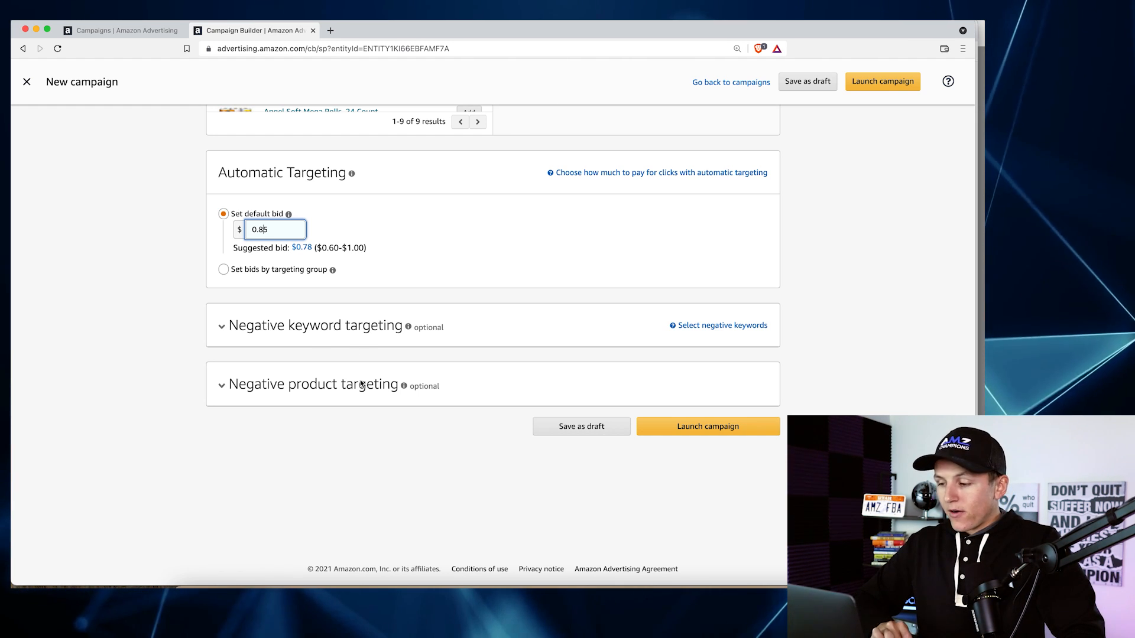
left_click(708, 433)
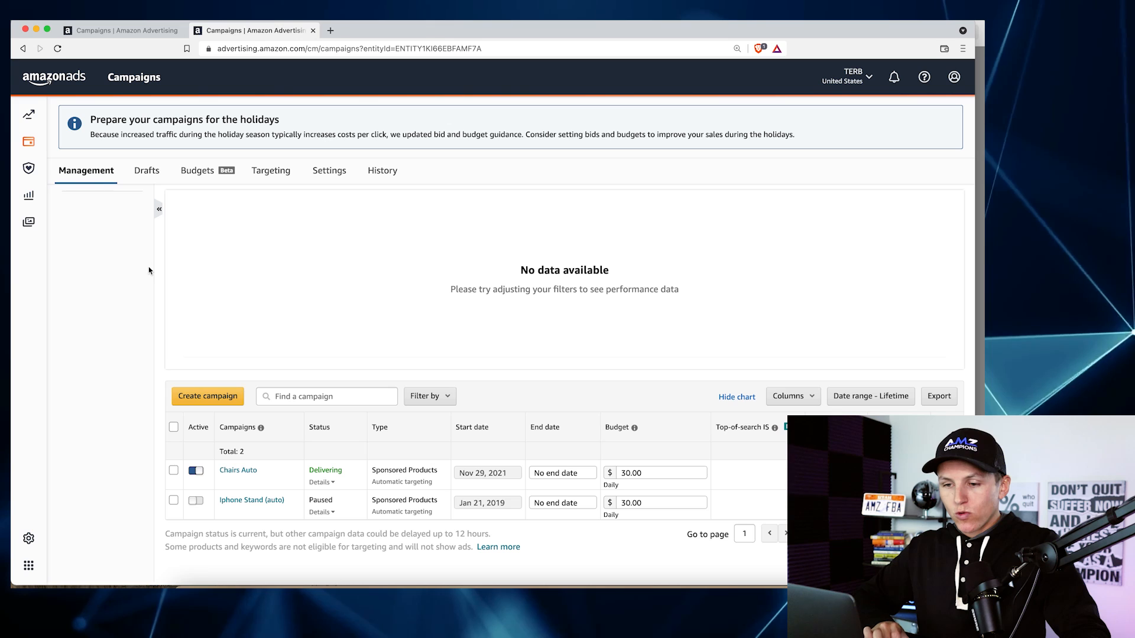
Create a new Sponsored Products campaign named "Chair Manual Keyword" with a daily budget of $30
left_click(209, 398)
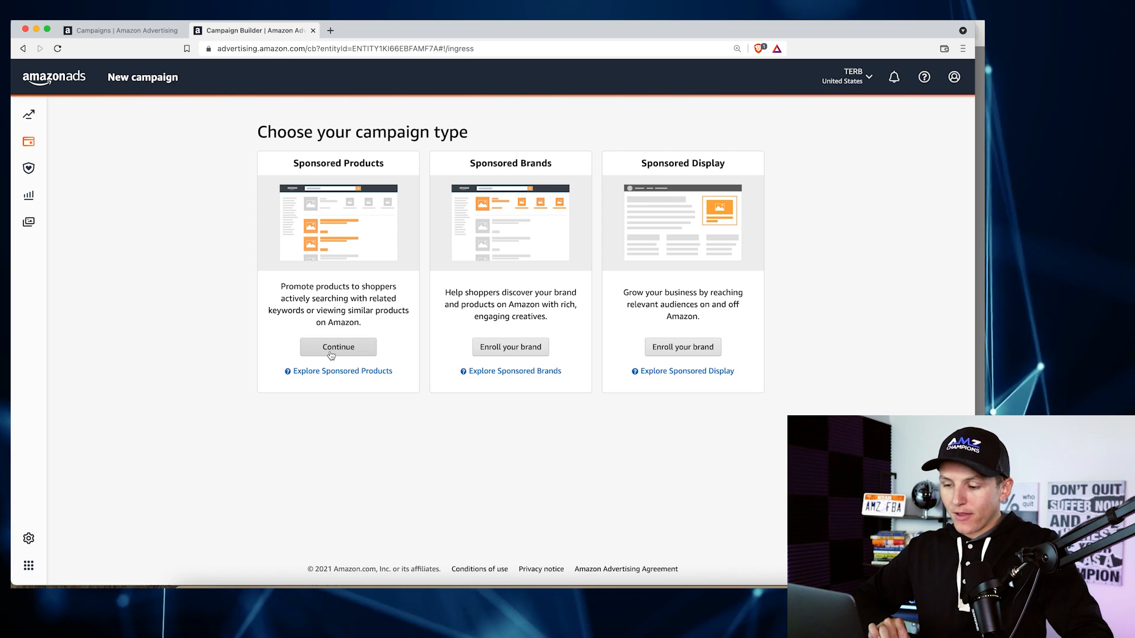
left_click(336, 353)
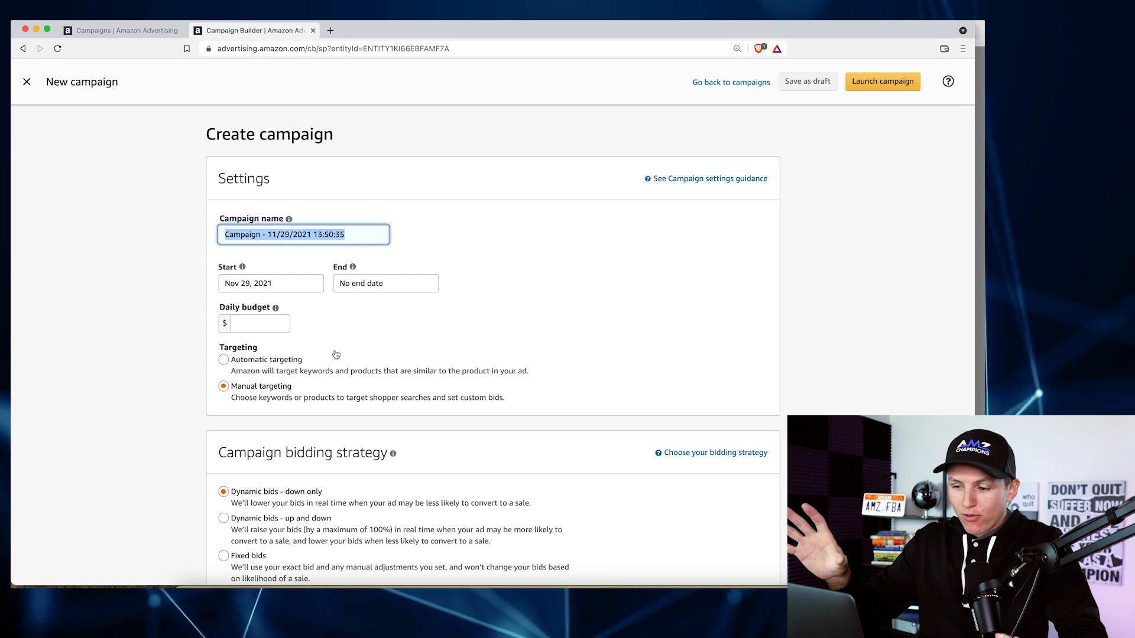
type("Chair Manual Keyword")
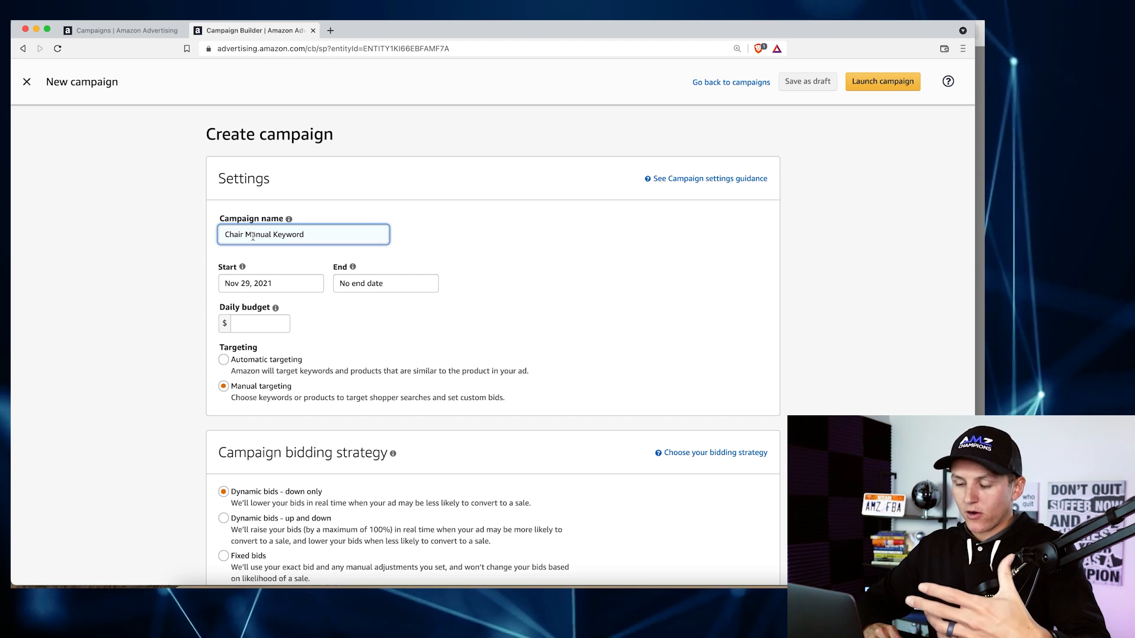
left_click(253, 324)
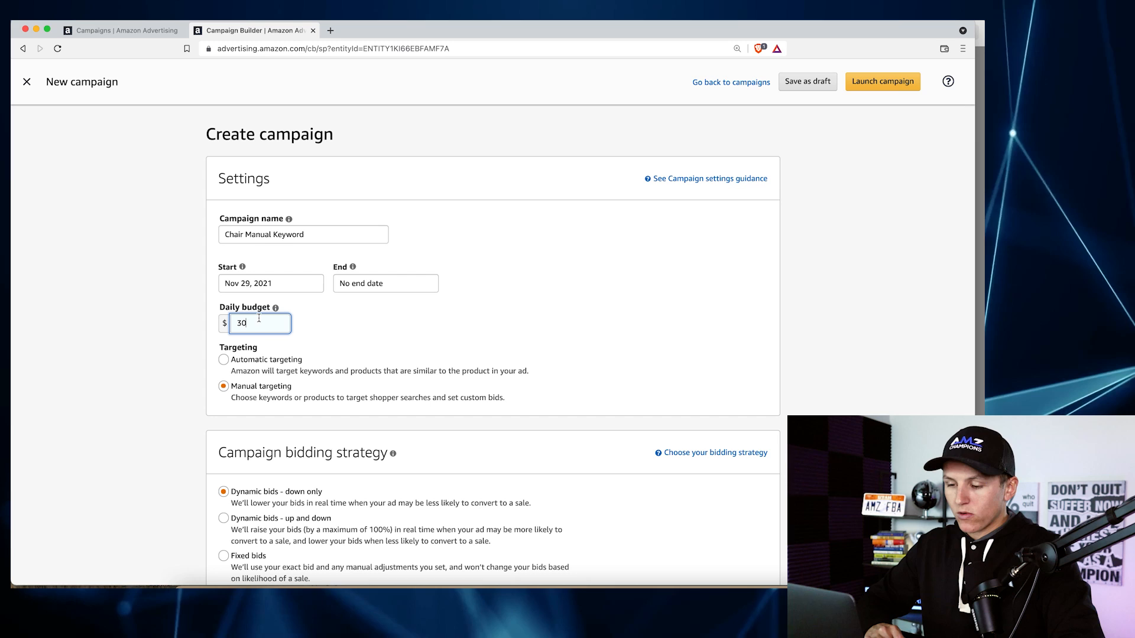
scroll(269, 343, "down", 2)
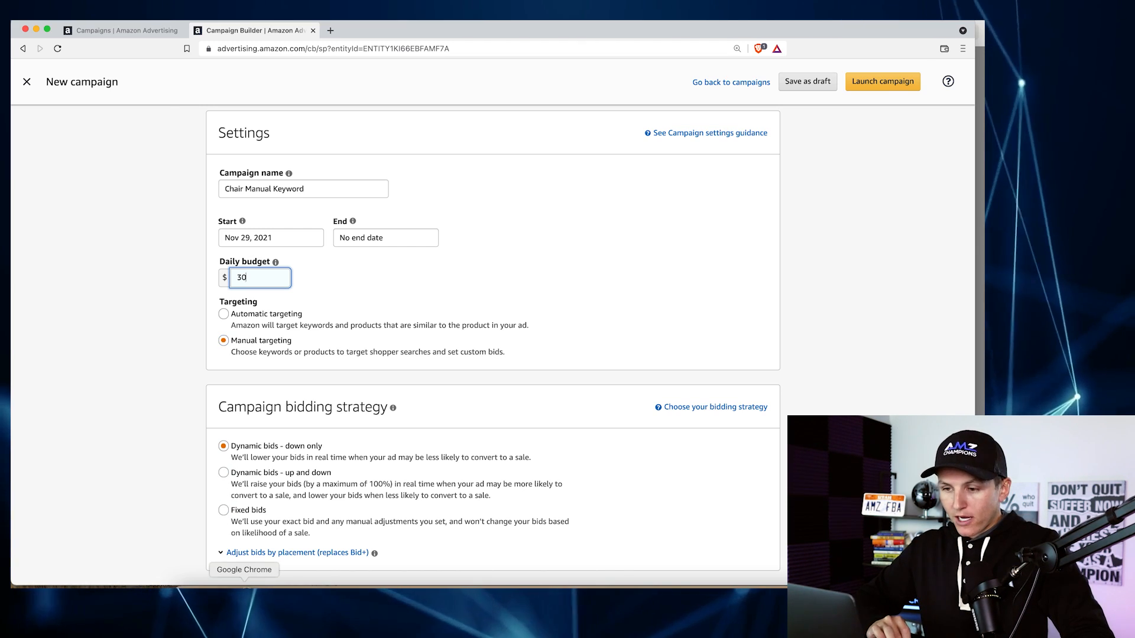
Switch to Chrome and examine the sponsored banner and sponsored listings in Amazon's folding chairs search results
left_click(244, 612)
scroll(246, 295, "up", 3)
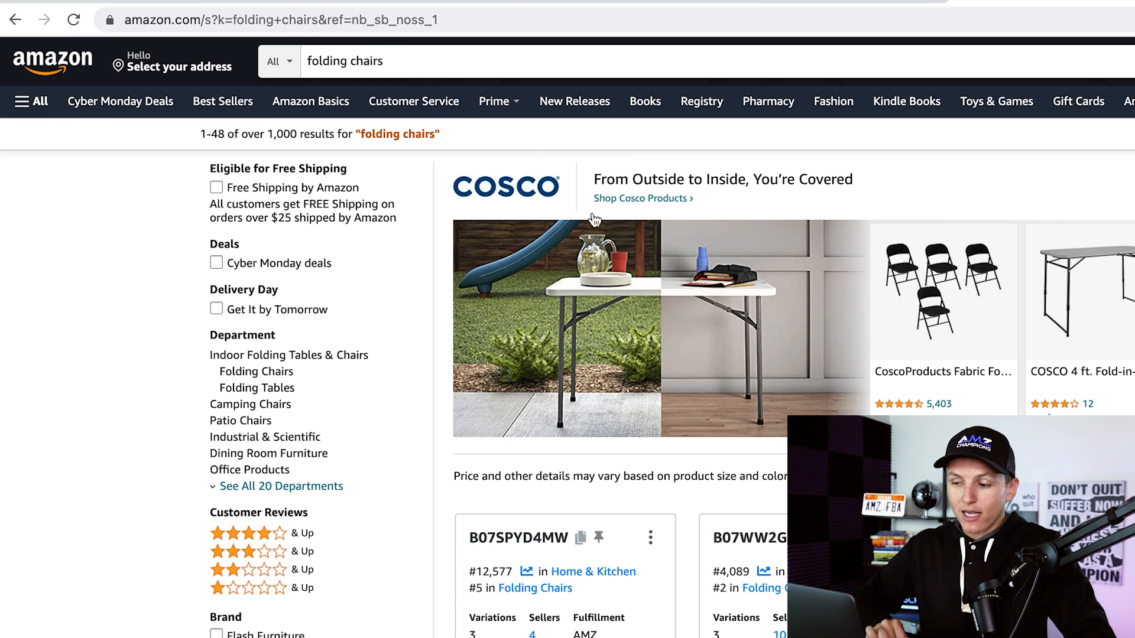
scroll(532, 354, "down", 3)
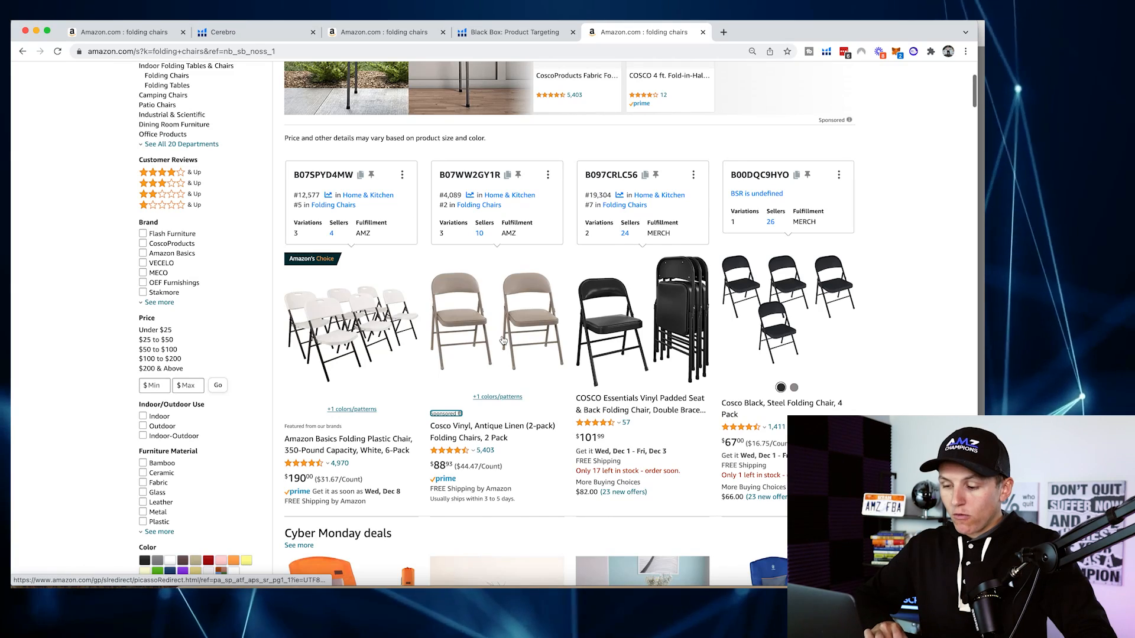
scroll(503, 339, "down", 1)
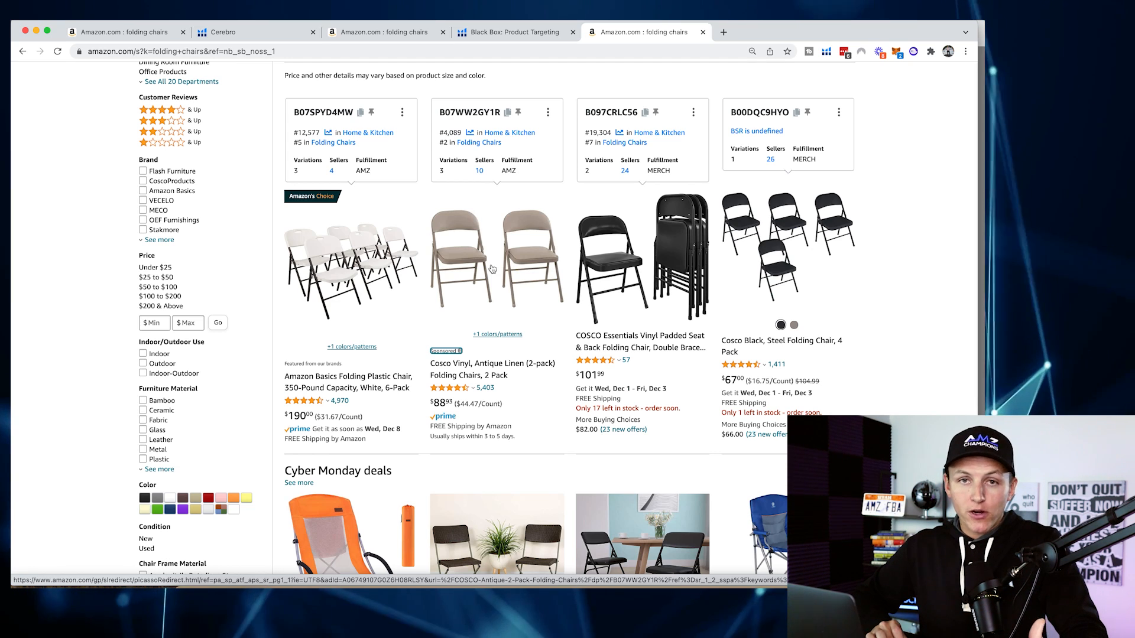
scroll(492, 269, "up", 5)
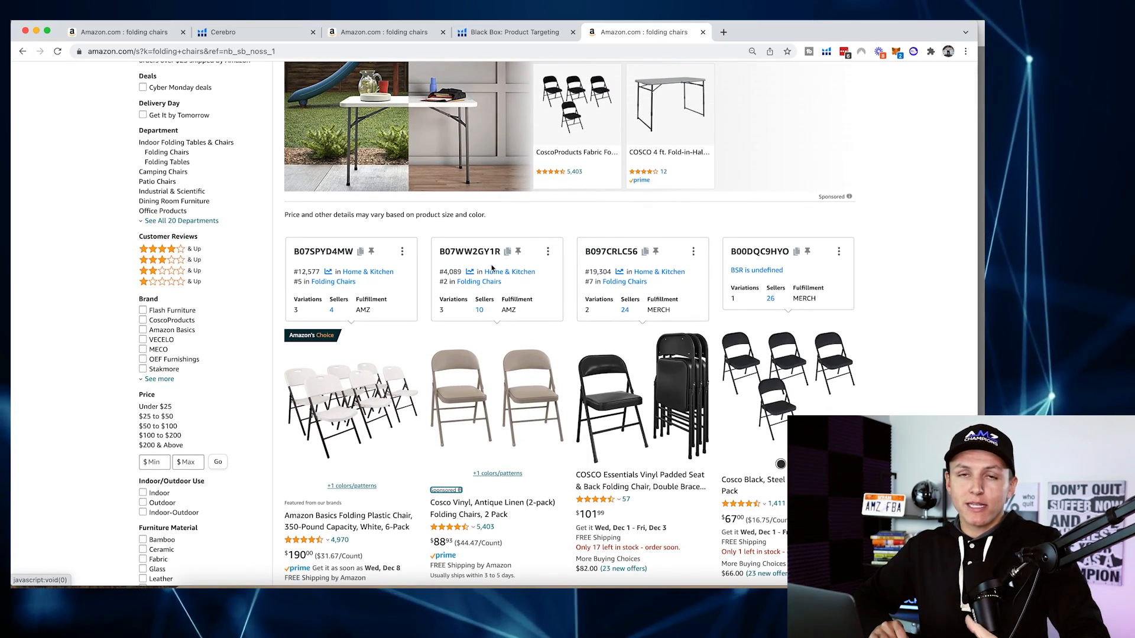
scroll(492, 268, "up", 4)
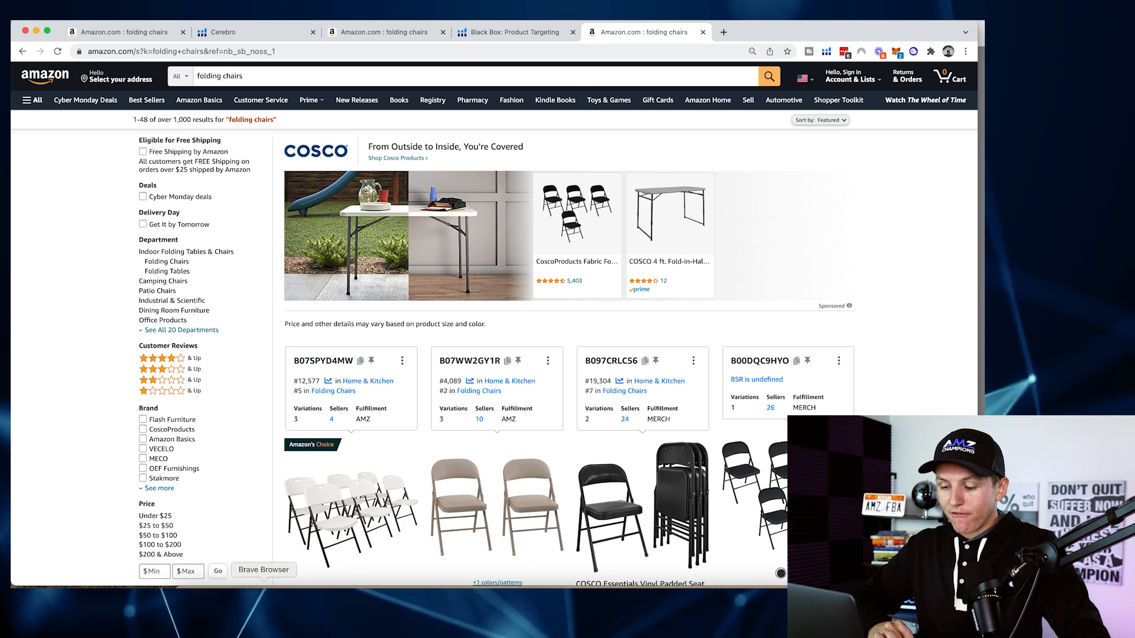
Return to the campaign builder in Brave and add the Flash Furniture 5 Piece Black Folding Card Table and Chair Set to the products
left_click(264, 597)
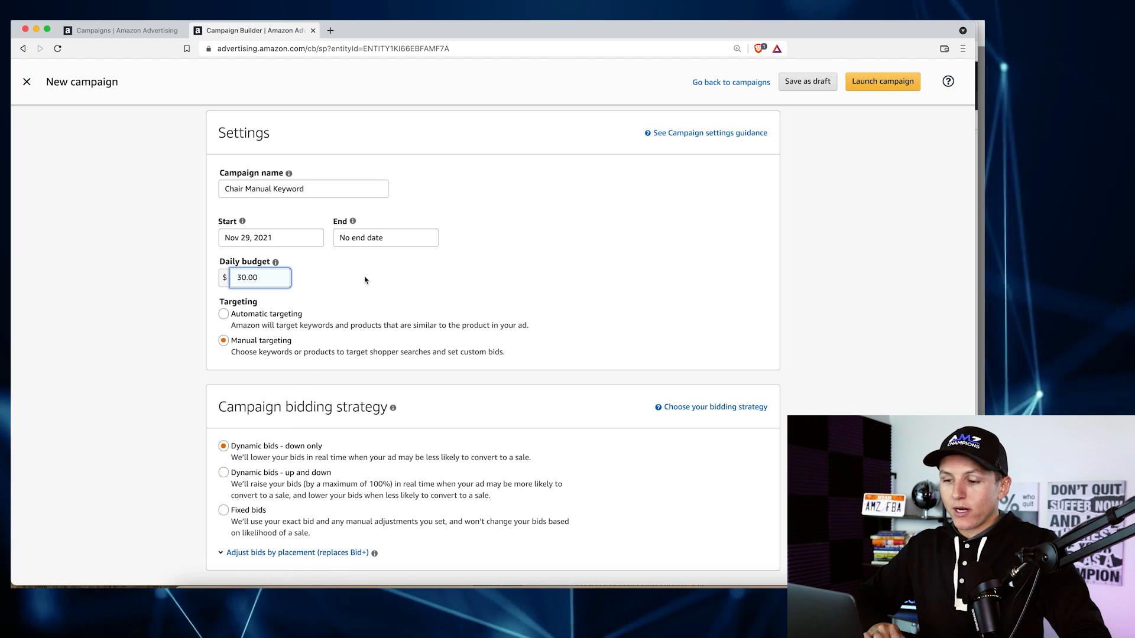
scroll(365, 279, "down", 1)
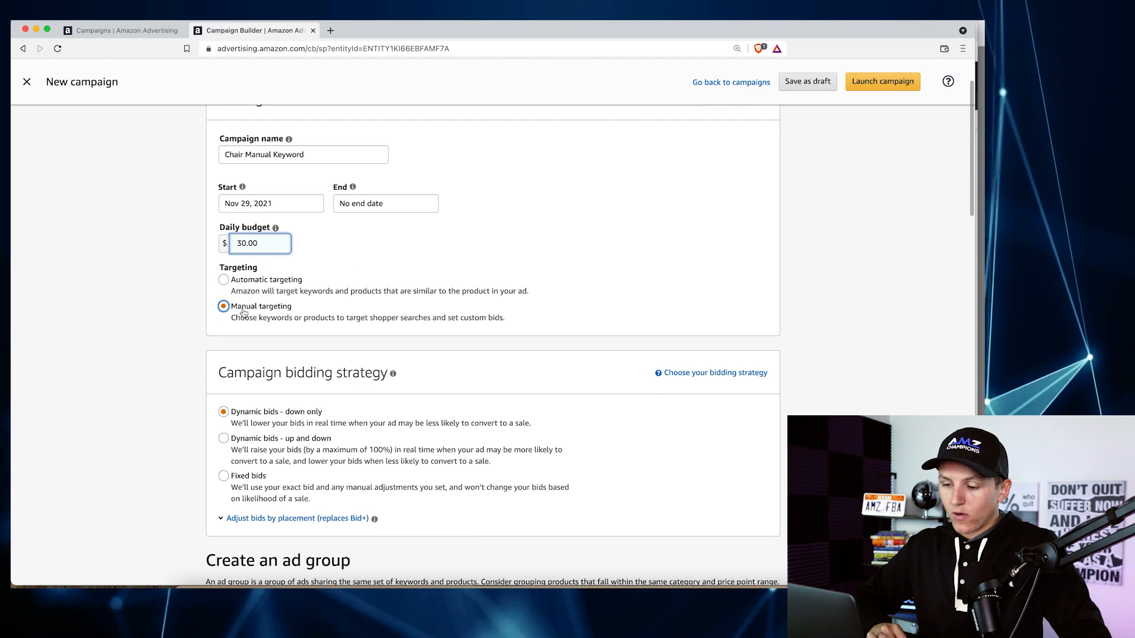
scroll(262, 314, "down", 4)
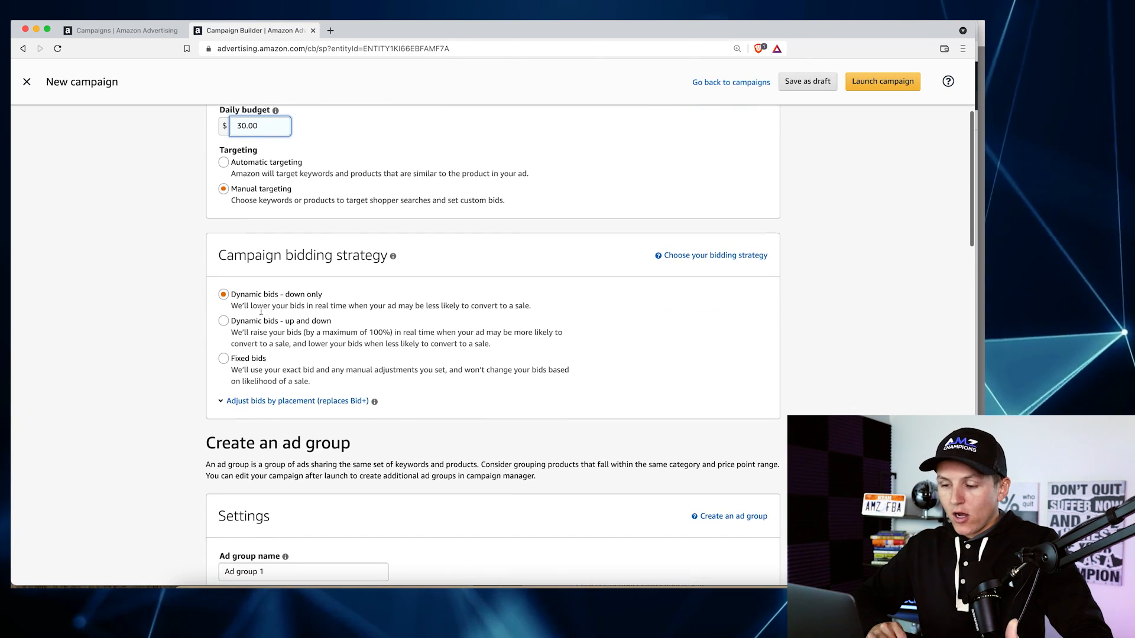
scroll(269, 296, "down", 4)
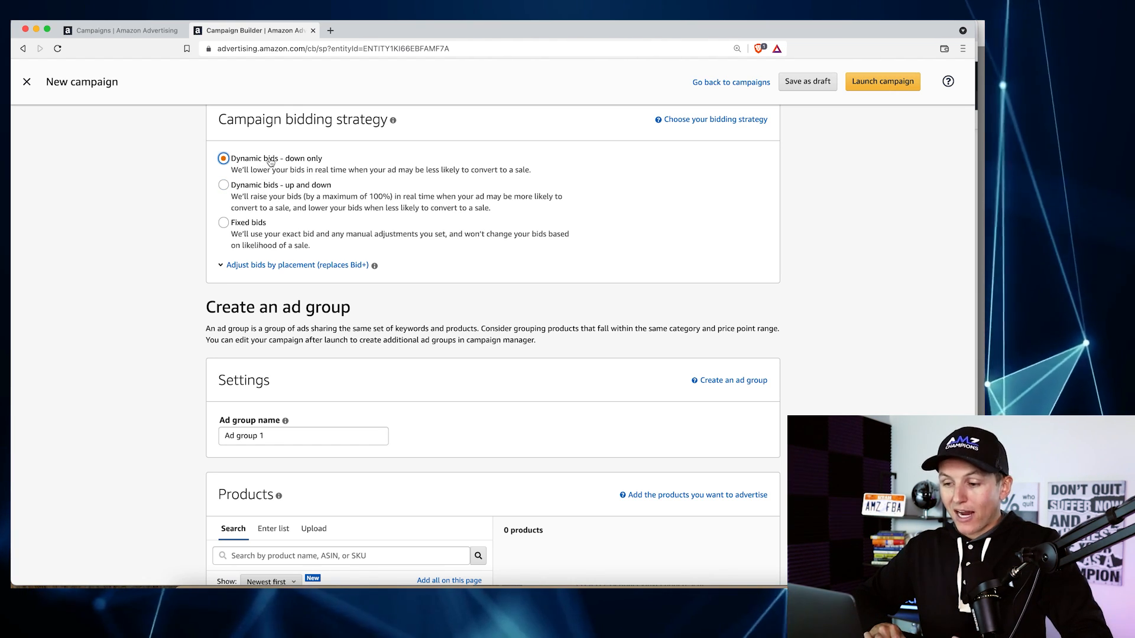
scroll(256, 269, "down", 5)
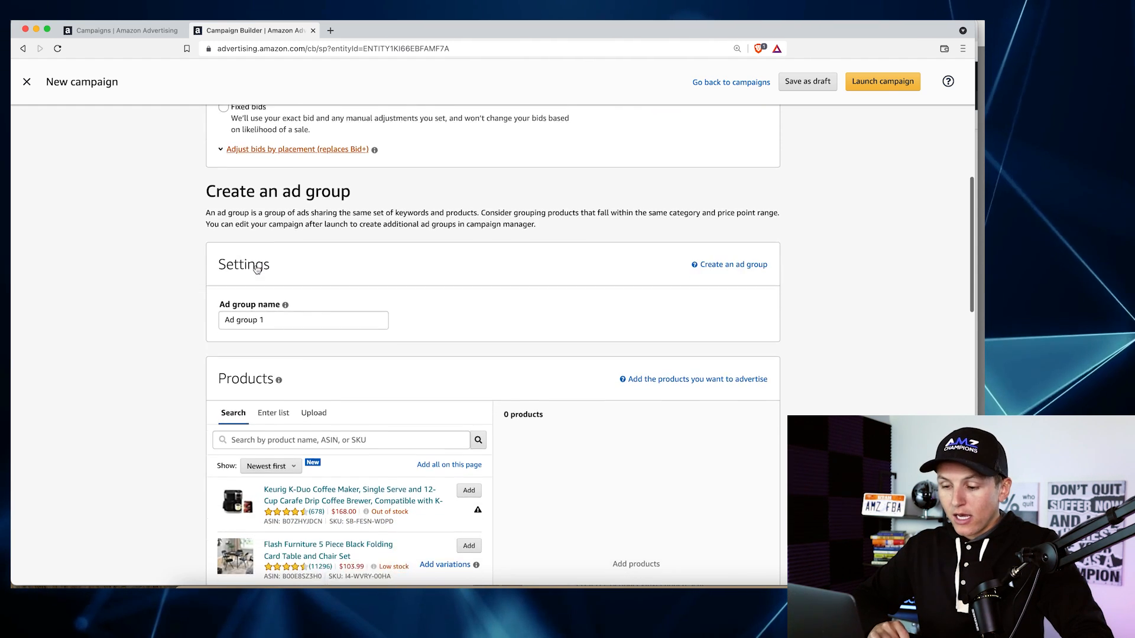
scroll(350, 299, "down", 4)
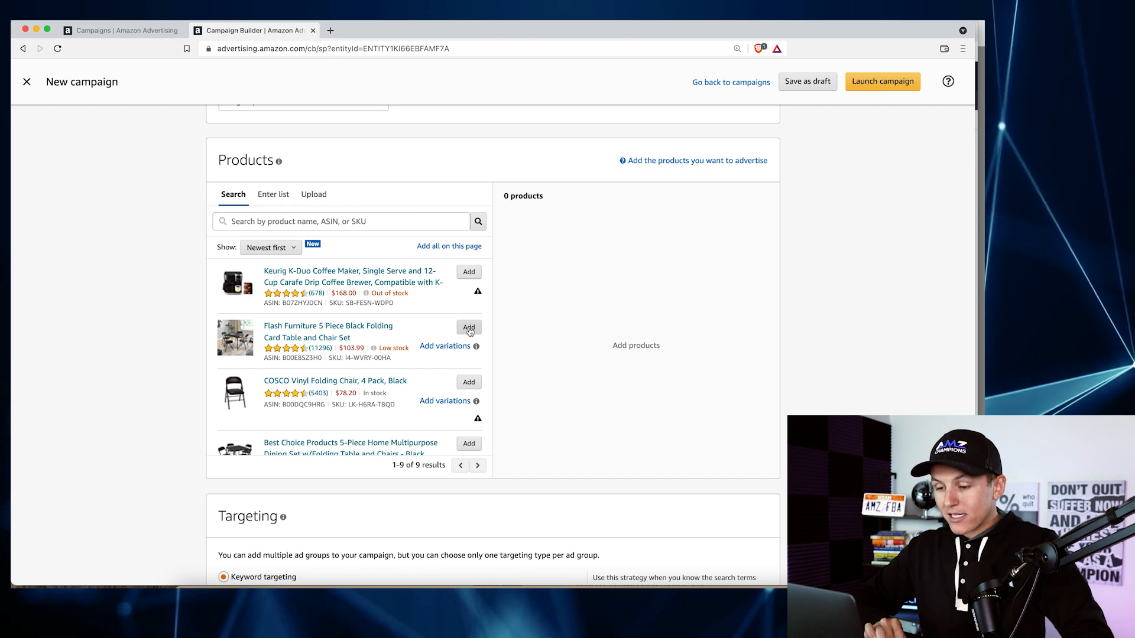
left_click(468, 328)
Compare the ad group's keyword targeting and product targeting options
scroll(511, 300, "down", 3)
scroll(511, 302, "down", 5)
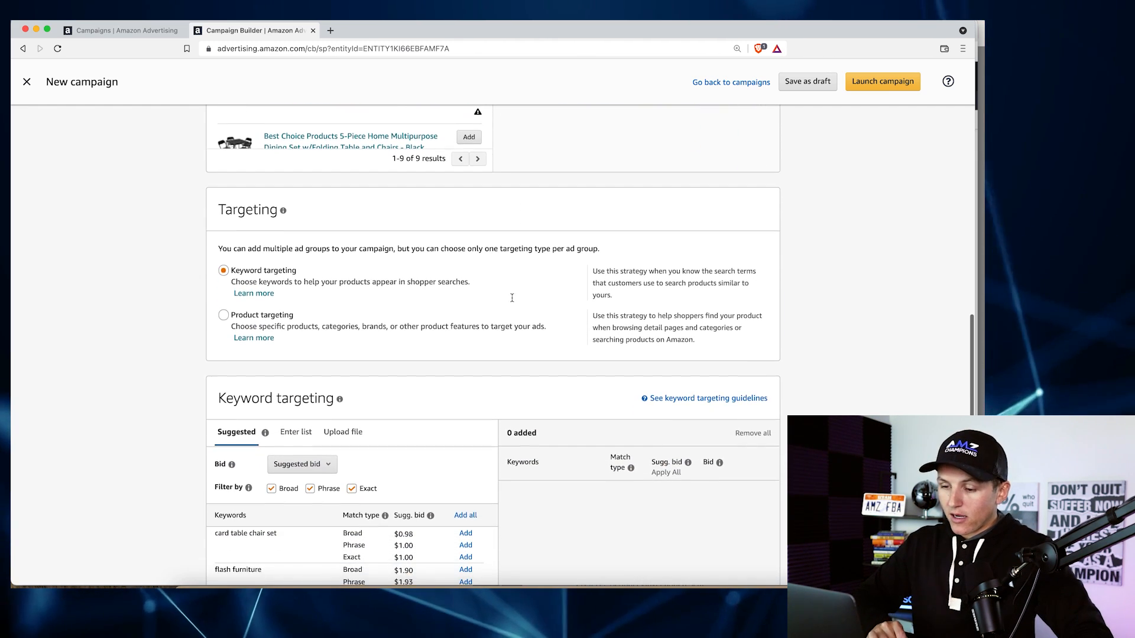
scroll(512, 301, "down", 1)
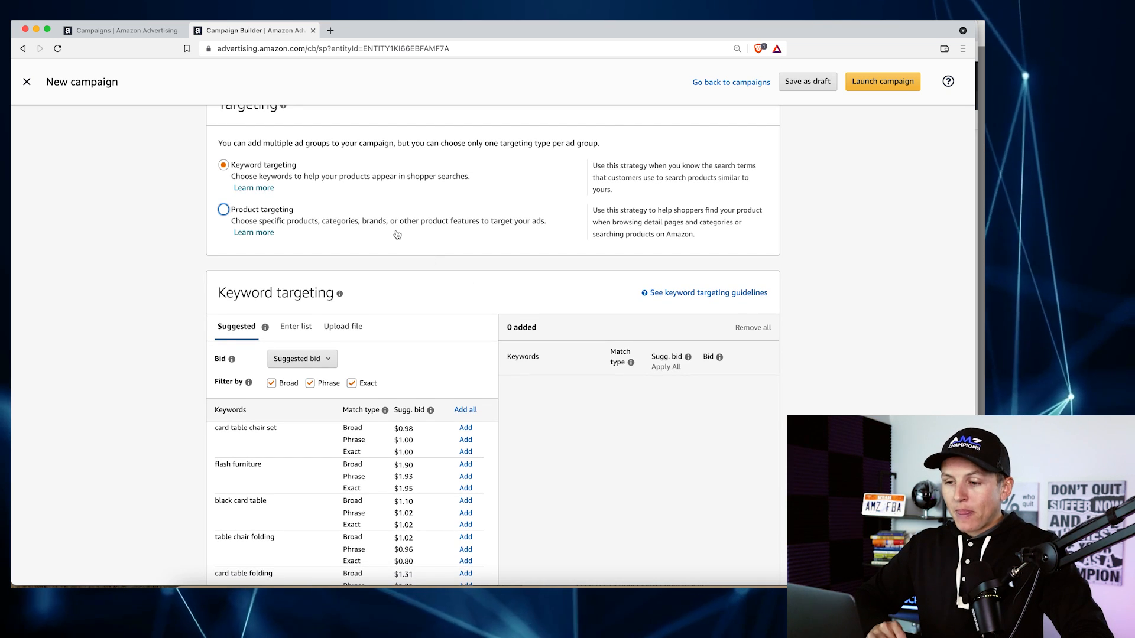
scroll(397, 234, "up", 1)
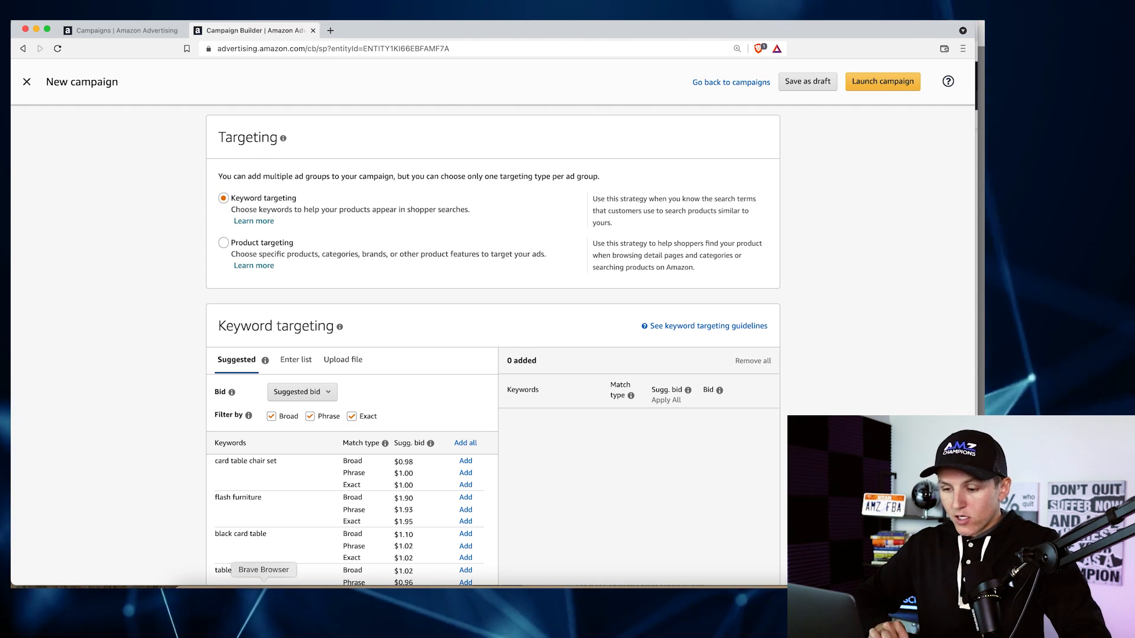
Switch to Chrome and open the COSCO Essentials Vinyl Padded Seat & Back Folding Chair listing from the folding chairs results
left_click(244, 597)
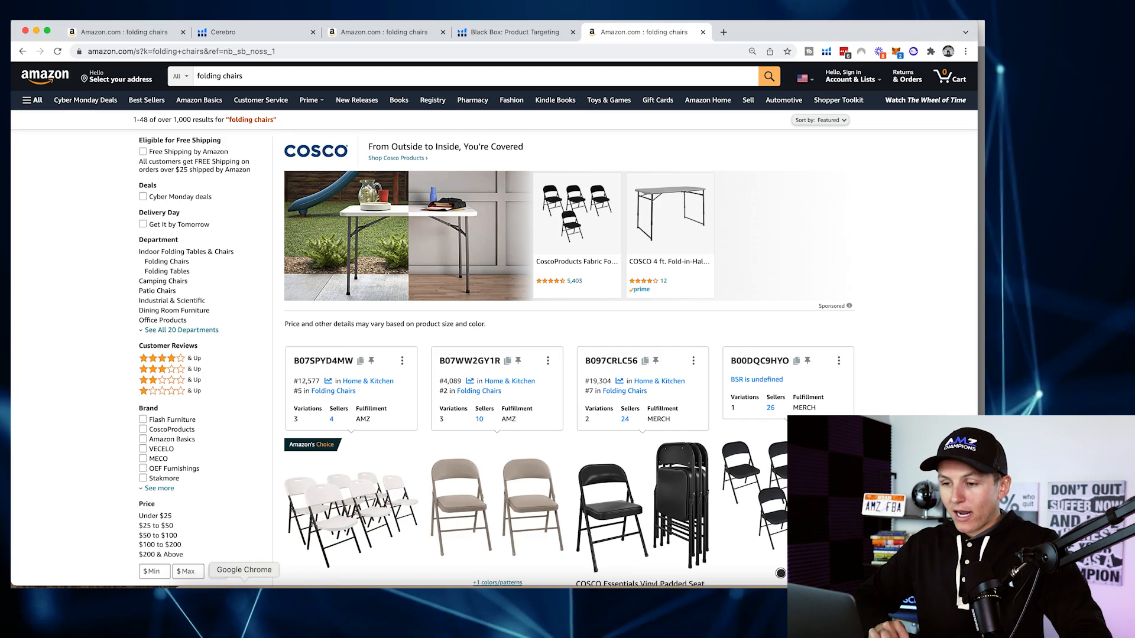
scroll(479, 396, "down", 4)
mouse_move(458, 391)
scroll(477, 394, "down", 1)
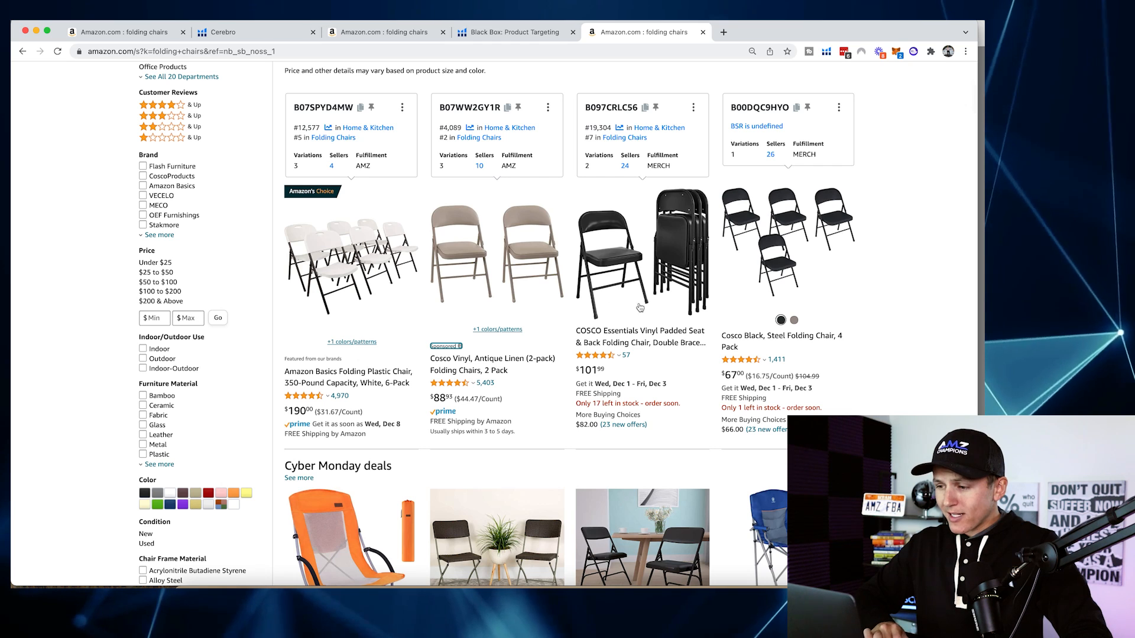
left_click(631, 284)
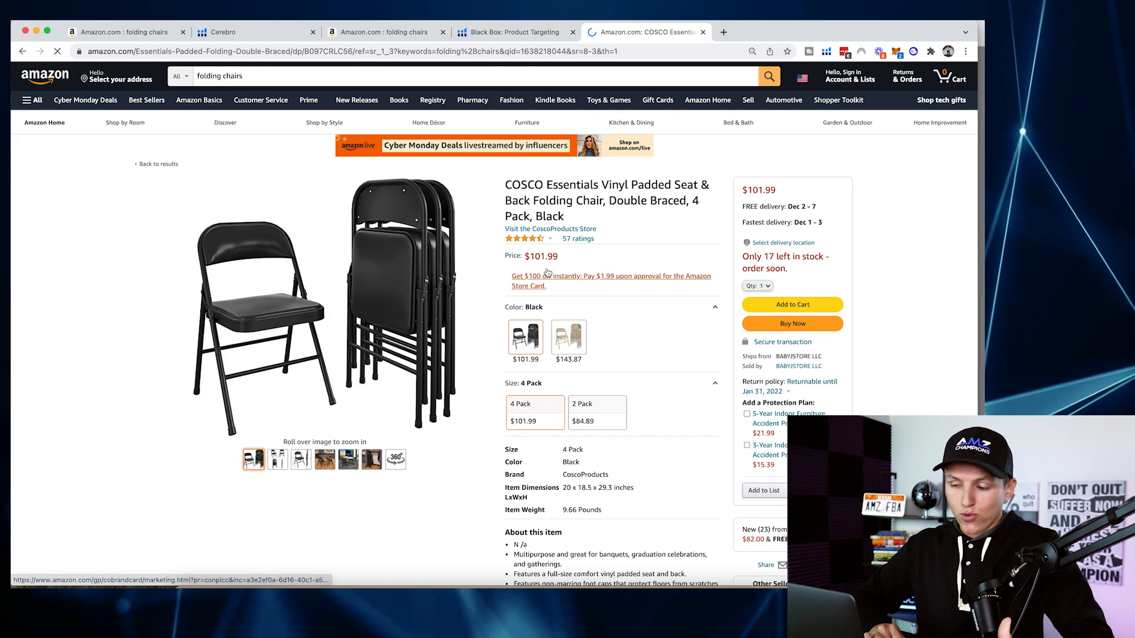
Examine the chair listing's details, pack-size options and the sponsored products related to the item
mouse_move(390, 271)
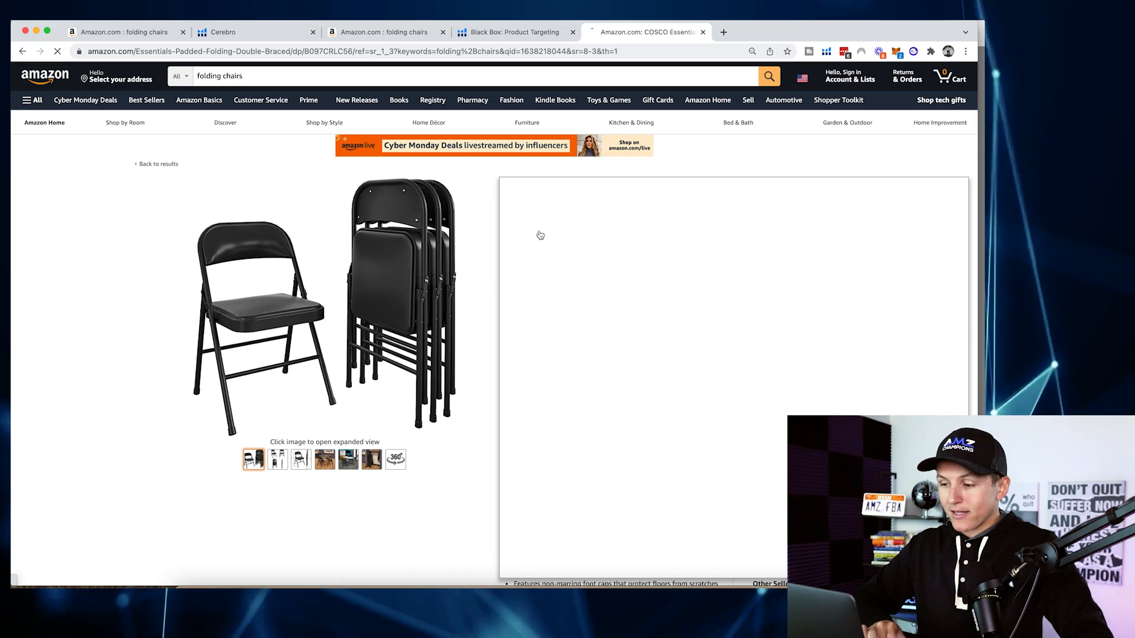
scroll(572, 299, "down", 5)
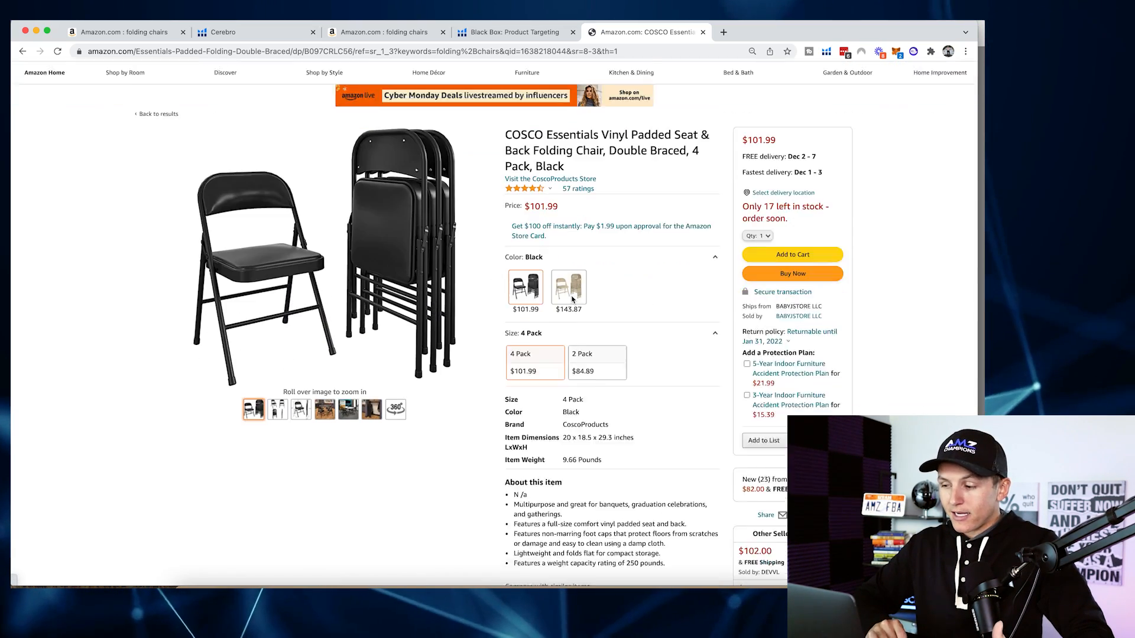
scroll(572, 300, "down", 5)
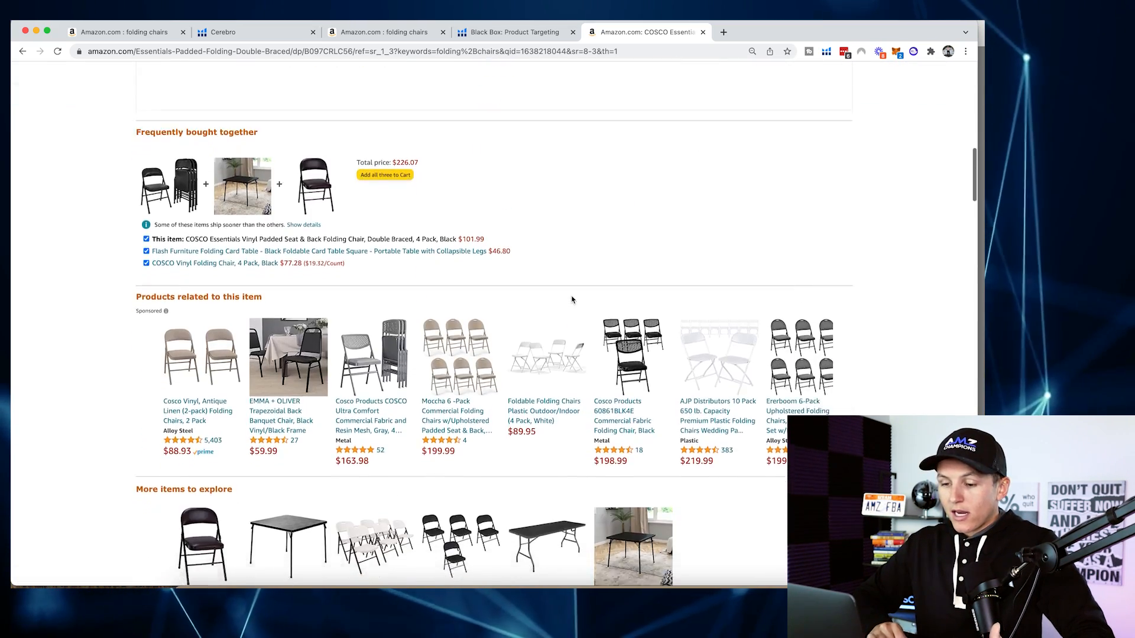
scroll(572, 299, "down", 6)
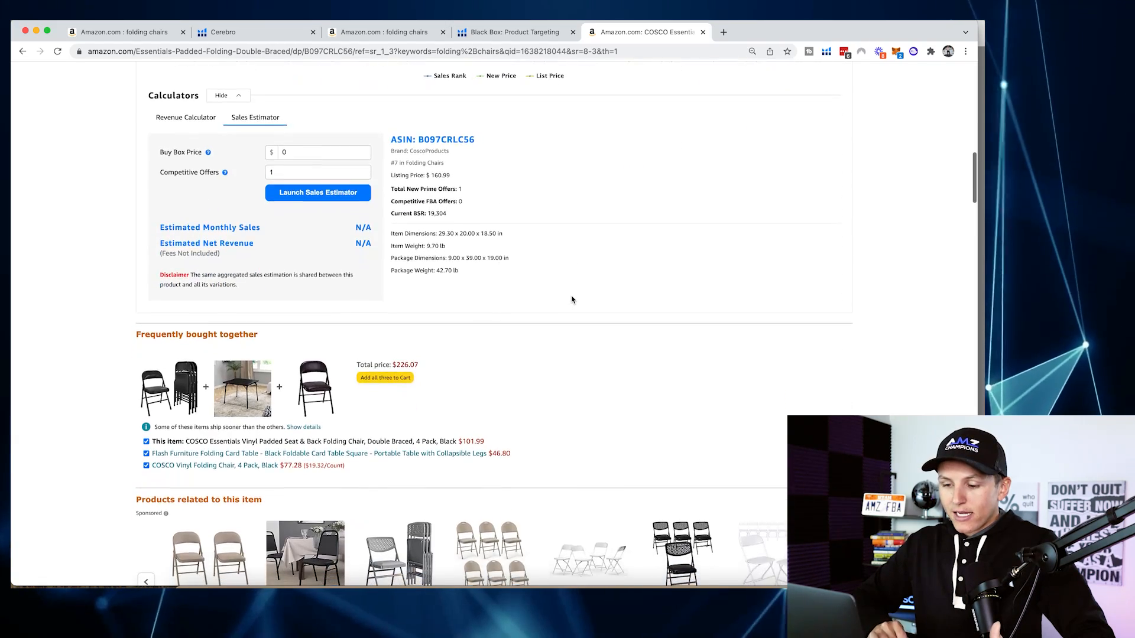
scroll(572, 300, "down", 1)
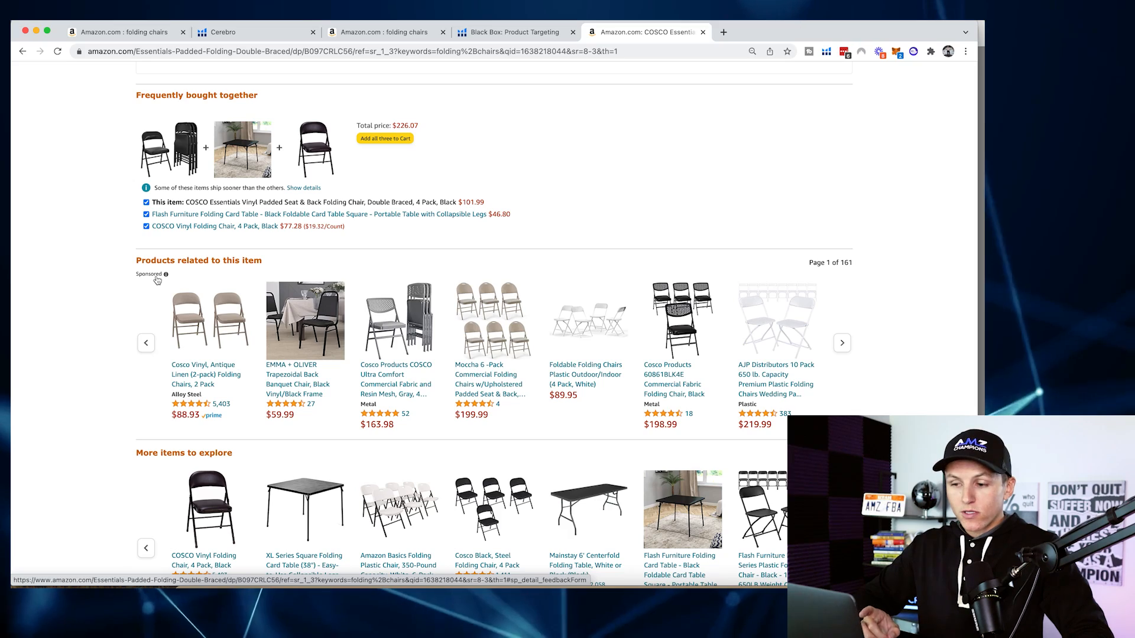
scroll(157, 280, "up", 10)
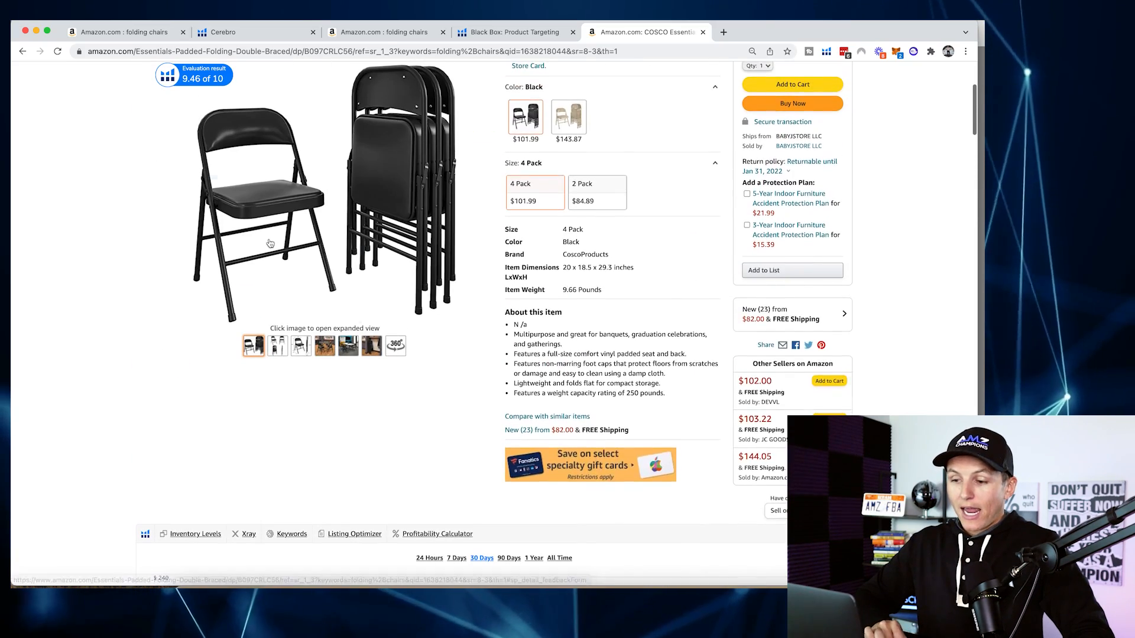
mouse_move(605, 201)
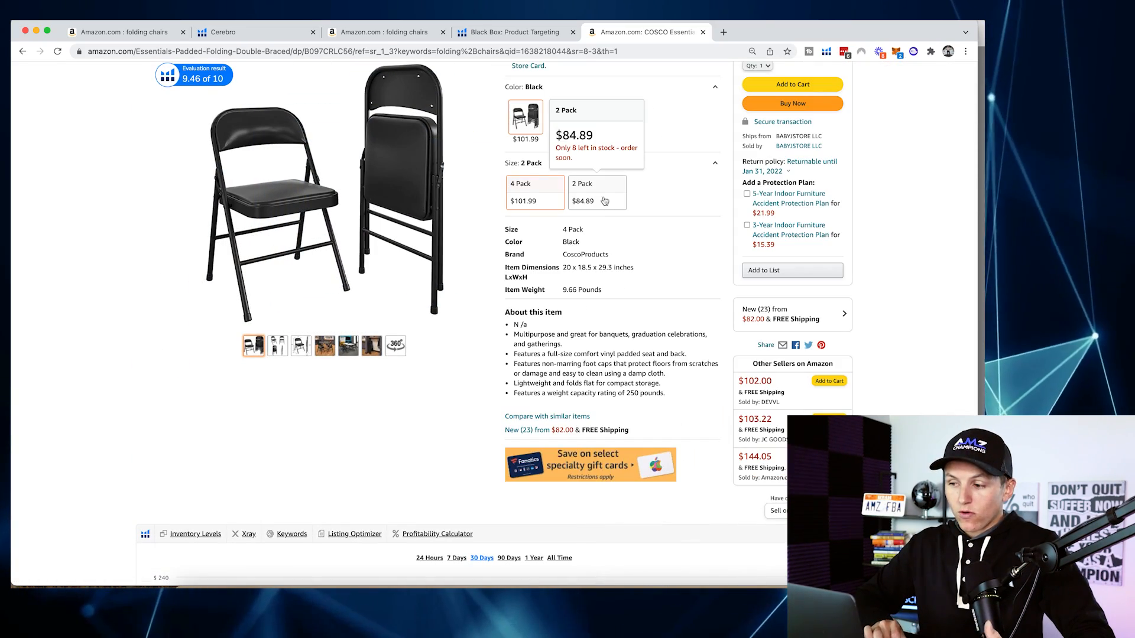
scroll(444, 326, "down", 8)
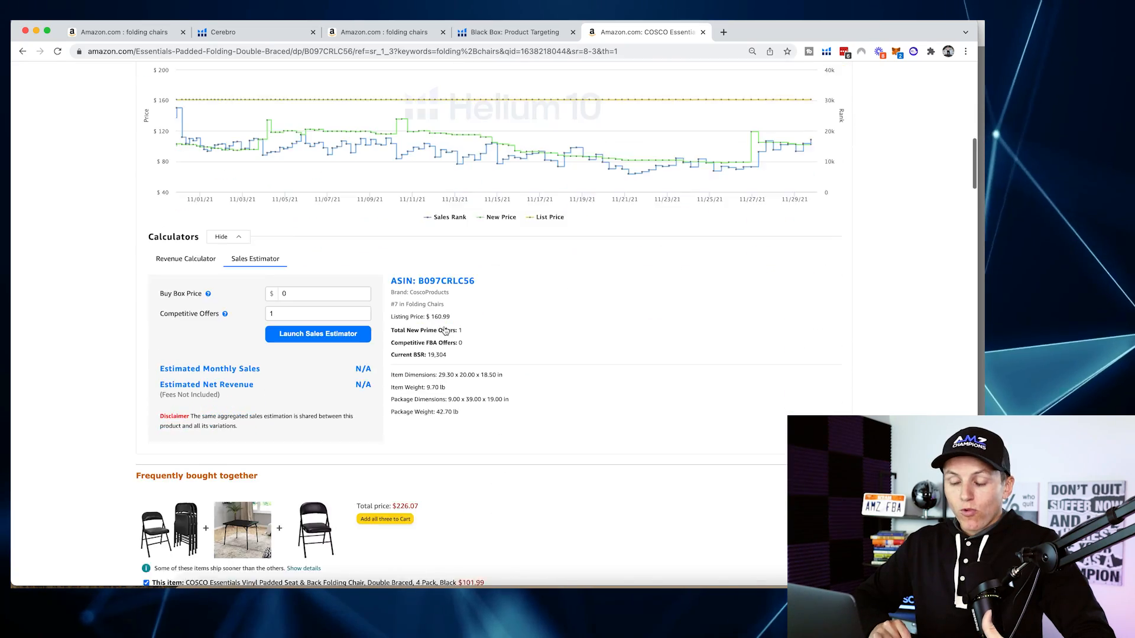
scroll(444, 330, "down", 8)
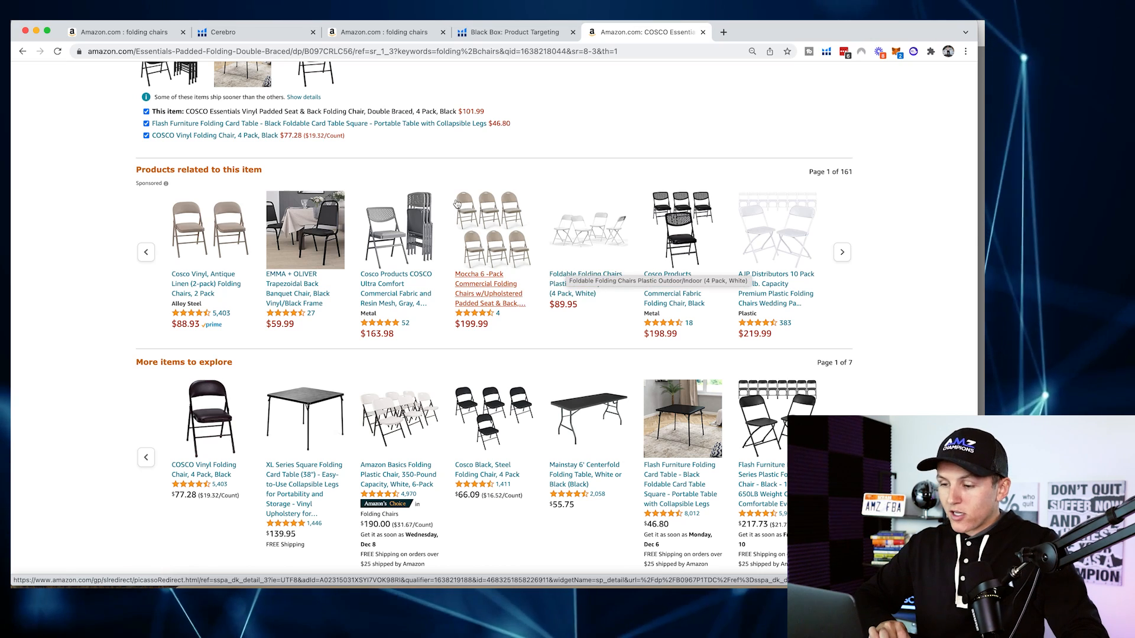
Return to the campaign builder in Brave and review the bid options for keyword targeting, keeping the suggested bid
left_click(264, 598)
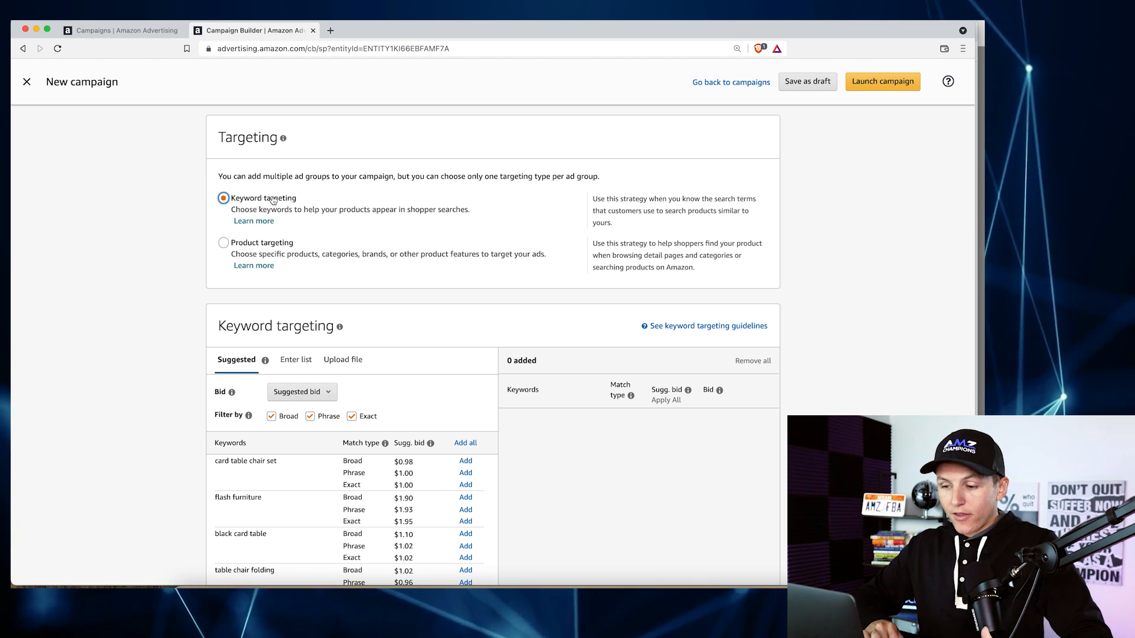
scroll(272, 219, "down", 5)
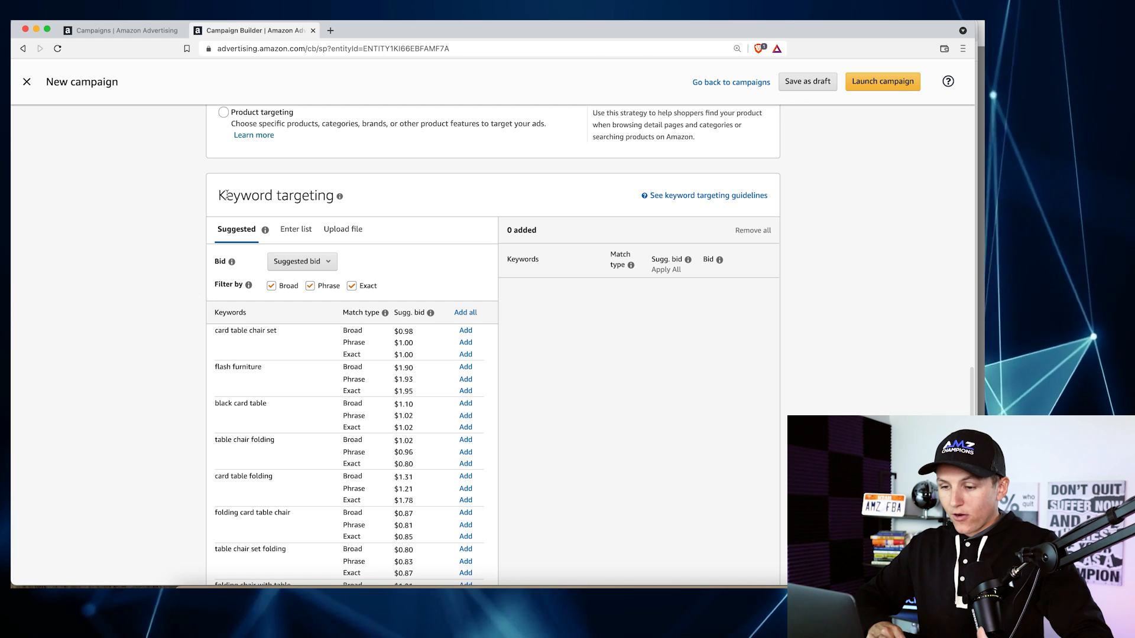
left_click_drag(220, 195, 310, 197)
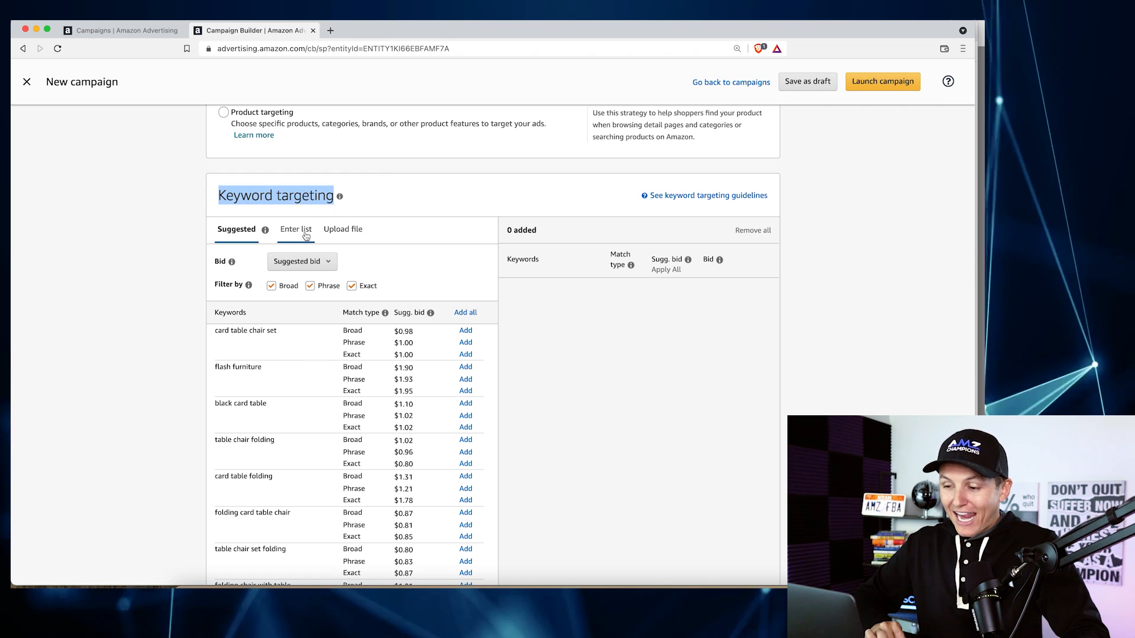
left_click(314, 266)
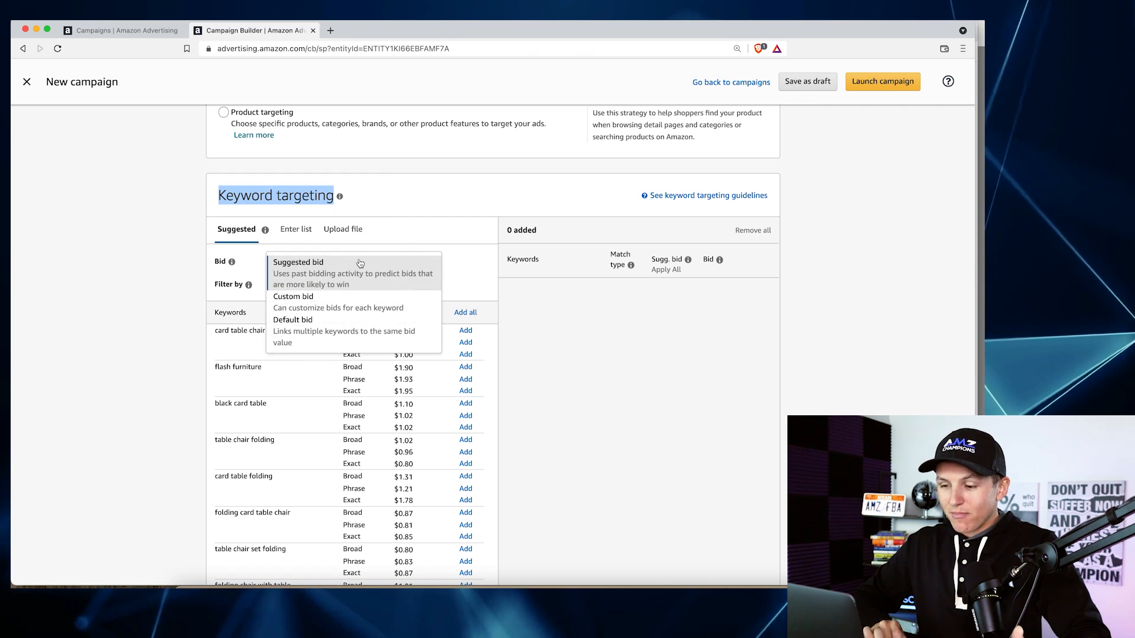
left_click(467, 267)
Look through the suggested keywords with their match types and suggested bids
mouse_move(236, 283)
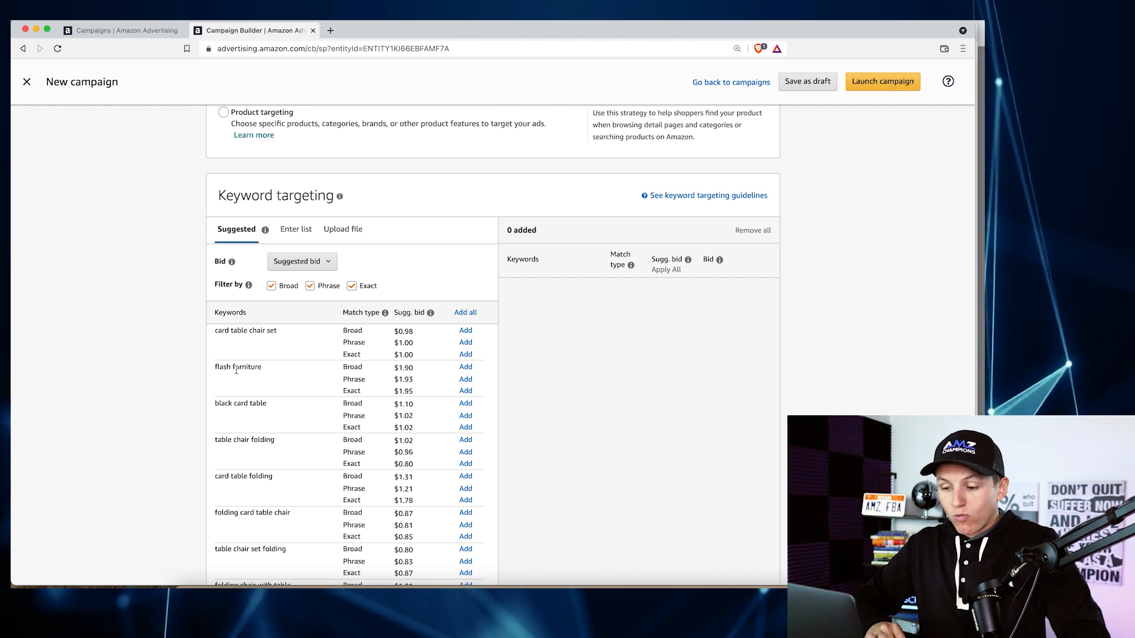
scroll(256, 372, "down", 2)
scroll(256, 372, "down", 10)
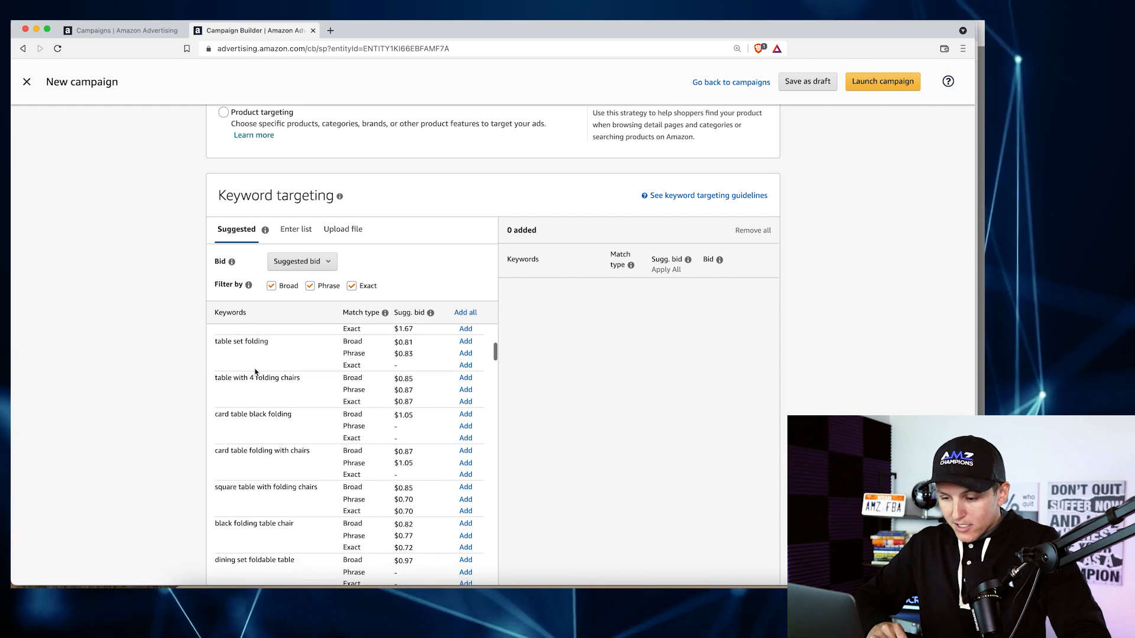
scroll(256, 372, "down", 1)
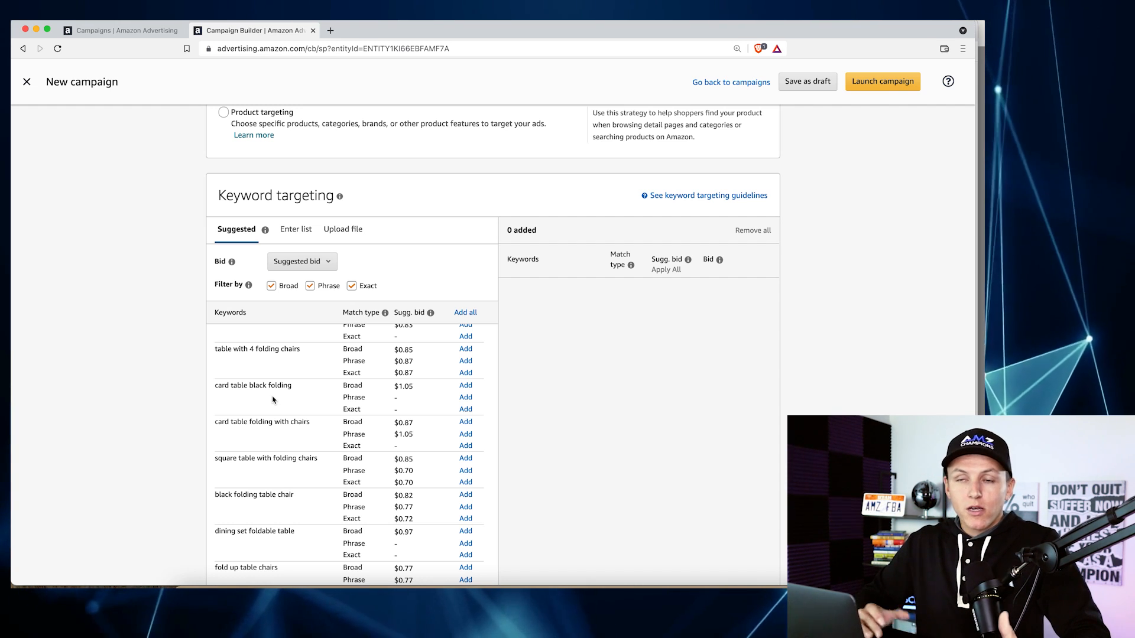
scroll(272, 400, "up", 5)
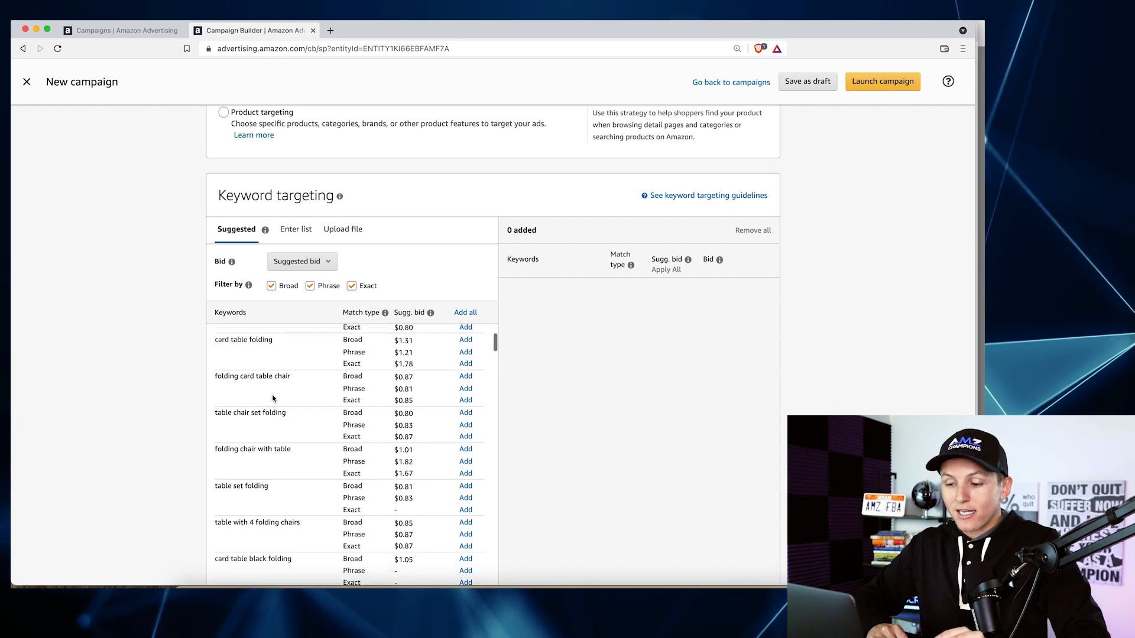
scroll(272, 399, "up", 3)
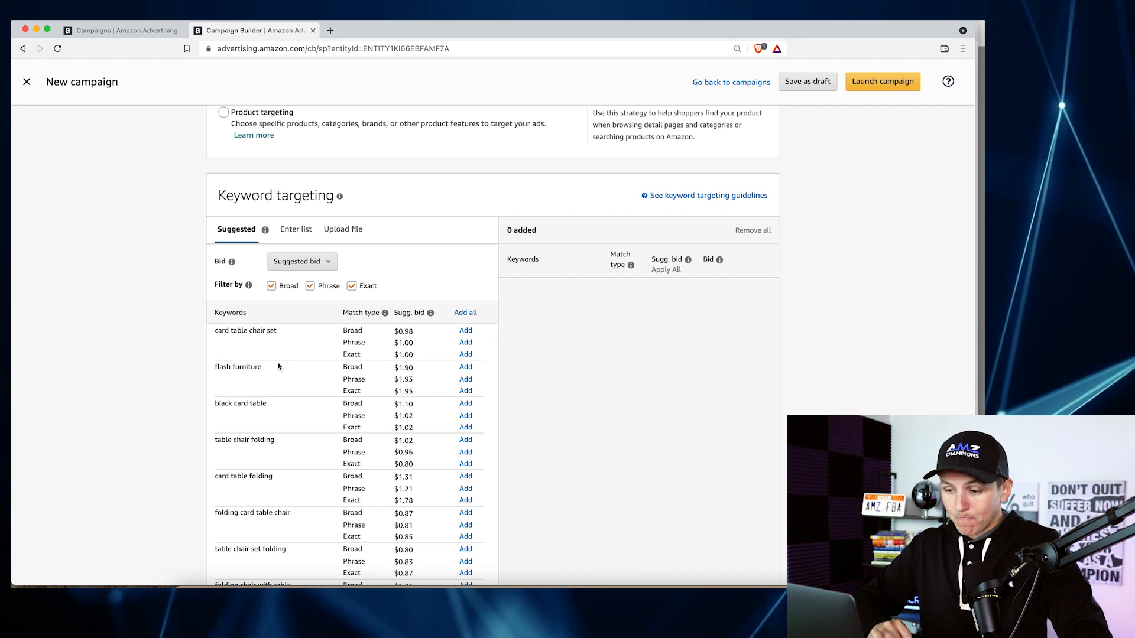
Enter "folding chair" as a custom keyword and add it with broad, phrase and exact match types
left_click(297, 232)
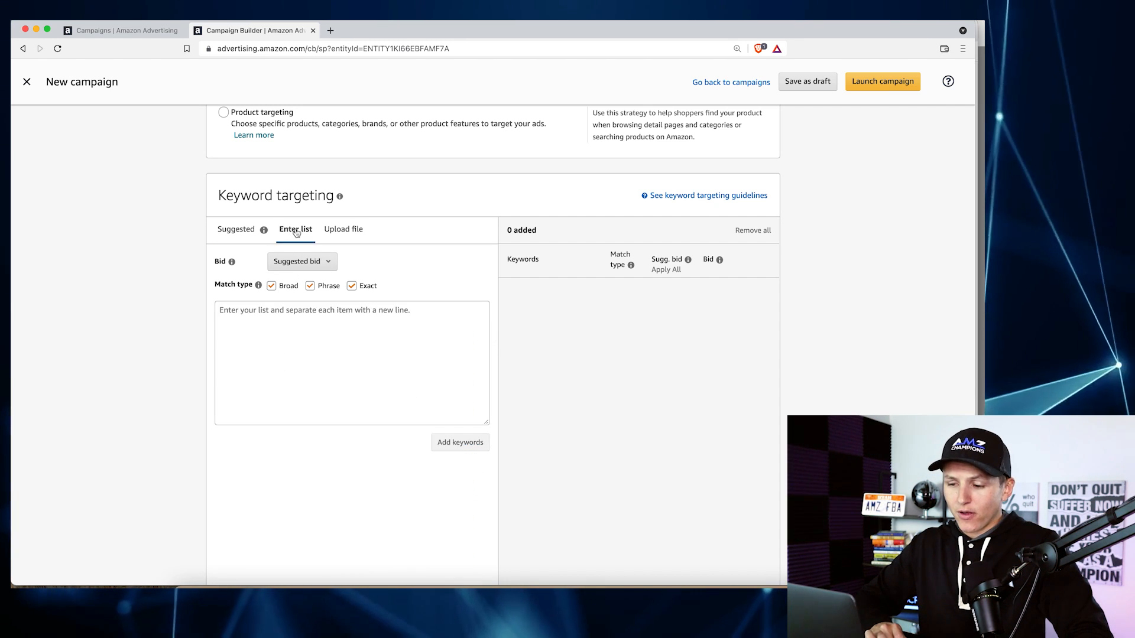
left_click(252, 313)
type("fold")
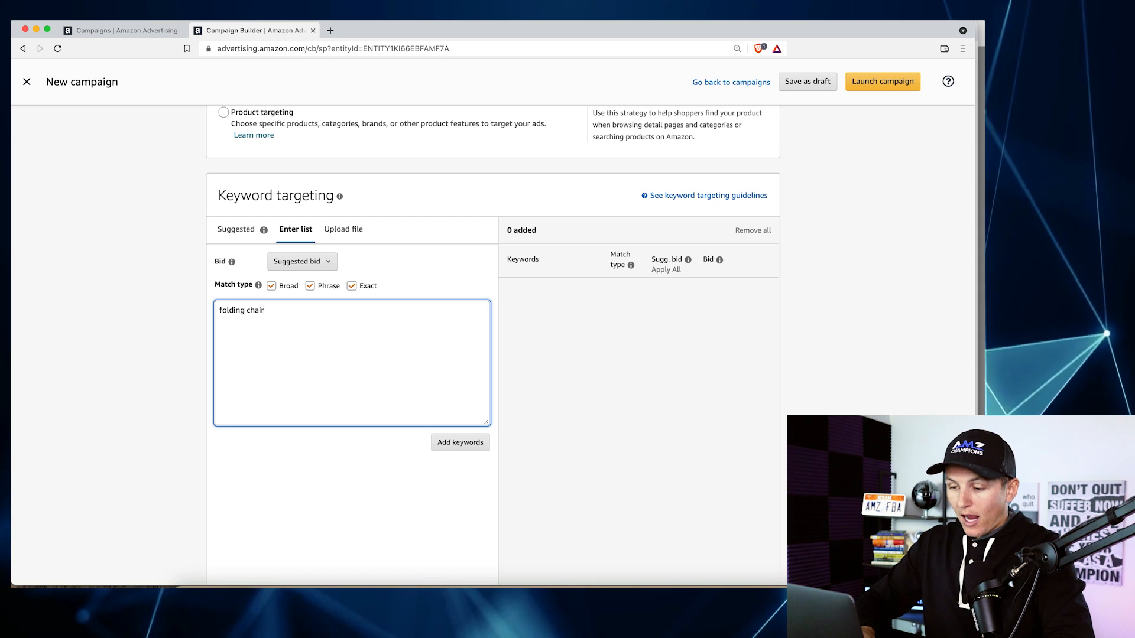
type("ing chair")
left_click(463, 446)
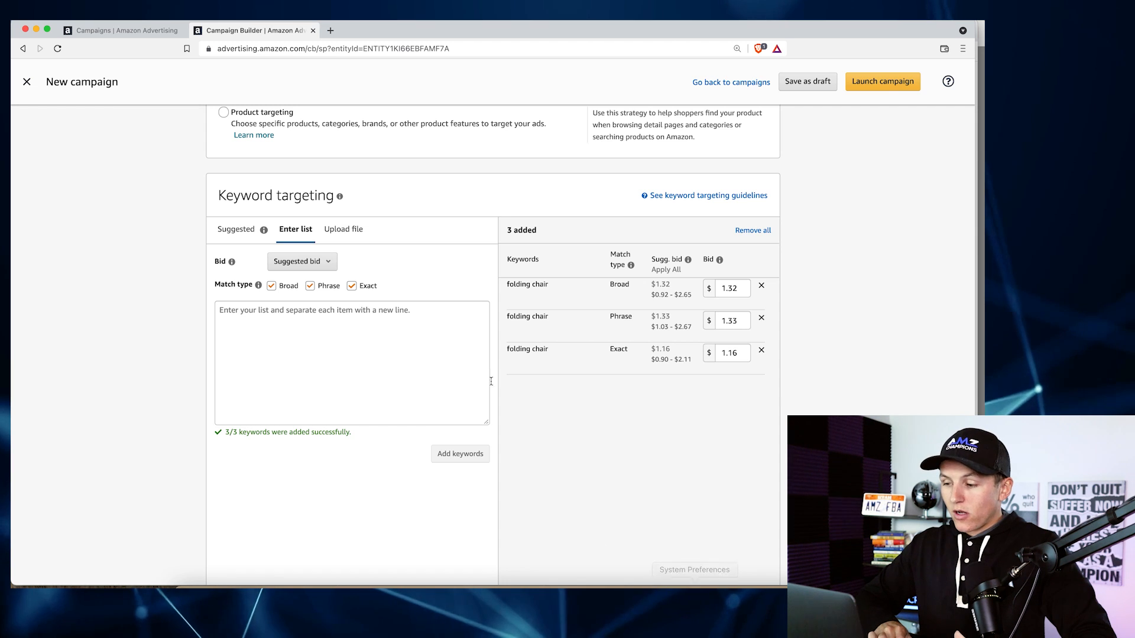
Remove the phrase and broad versions of the folding chair keyword, and switch to the PPC explained document in Preview
left_click(762, 320)
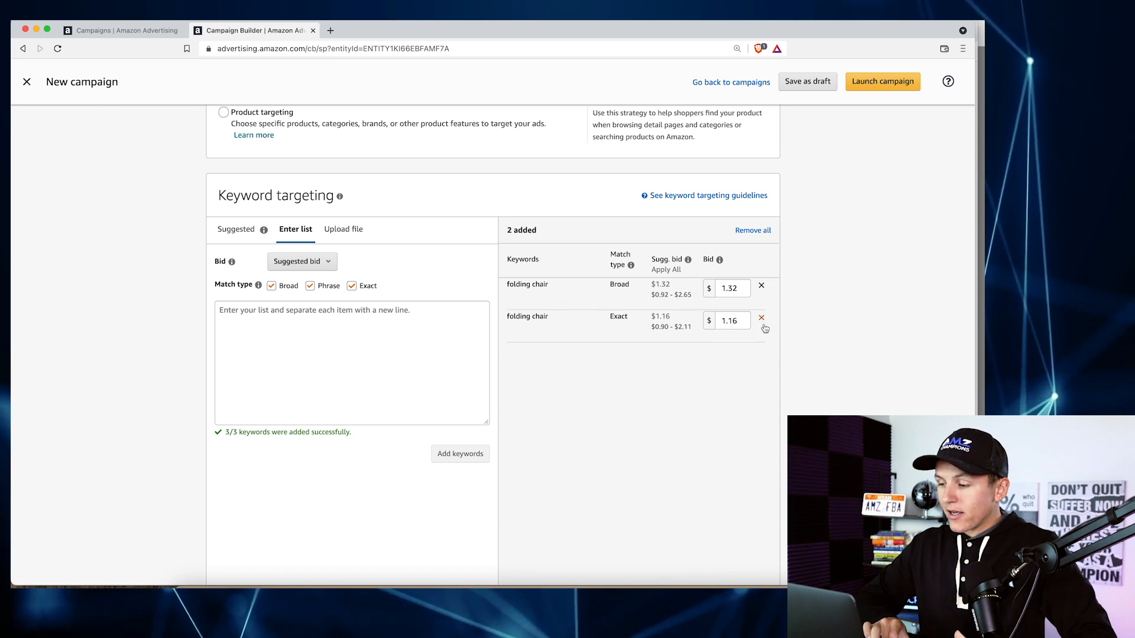
left_click(761, 286)
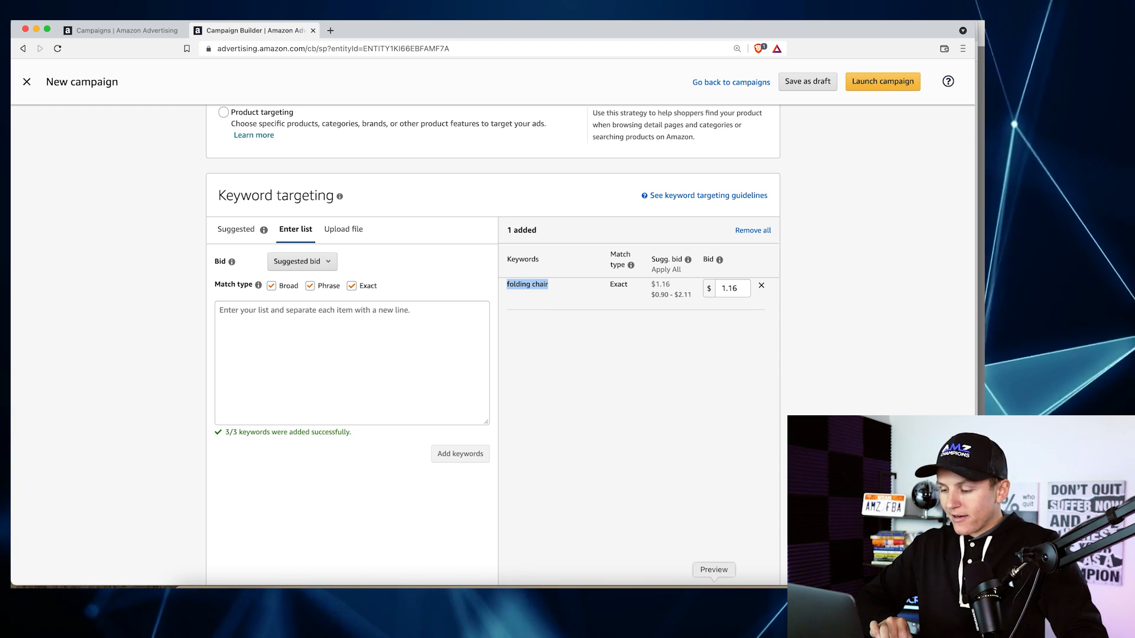
left_click(714, 594)
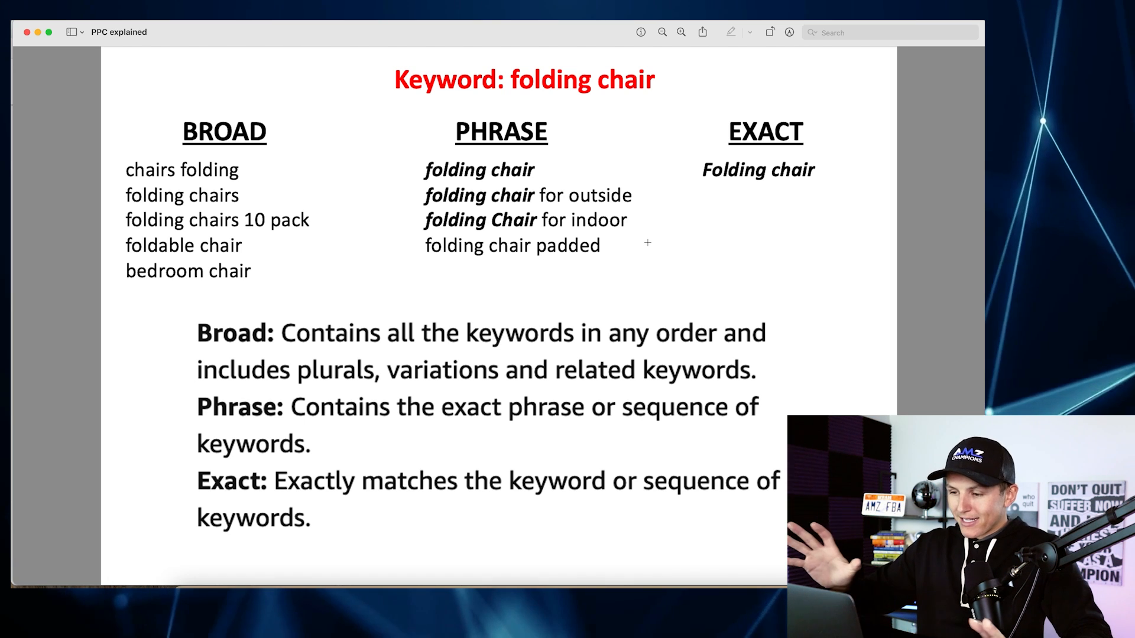
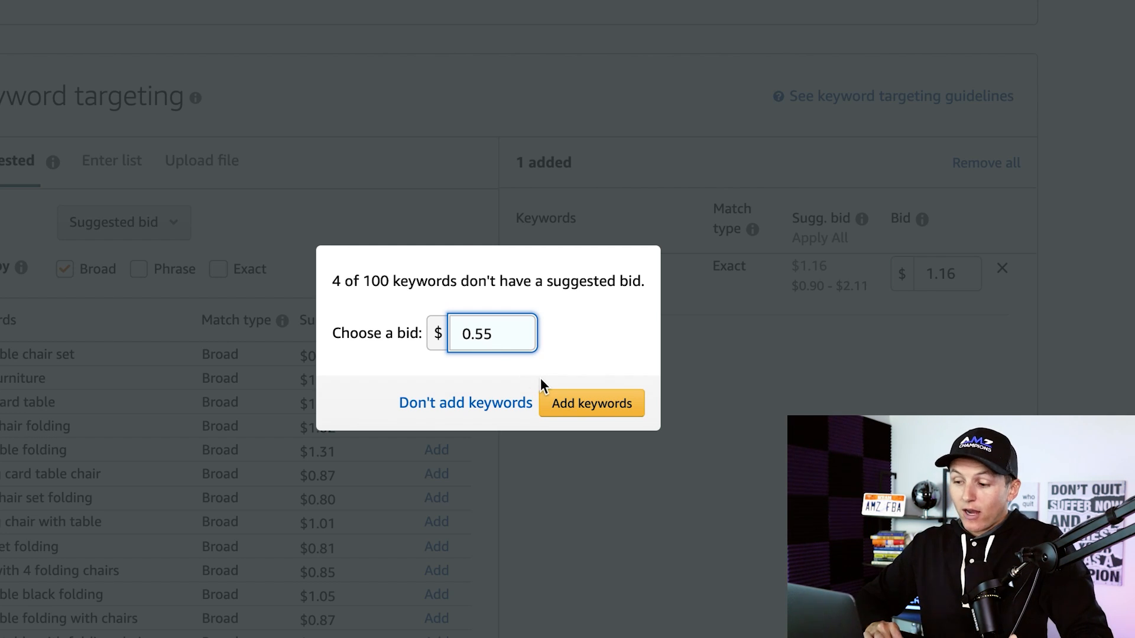
Add all suggested broad-match keywords with a $0.55 bid for those lacking a suggested bid, and review the added list
left_click(585, 404)
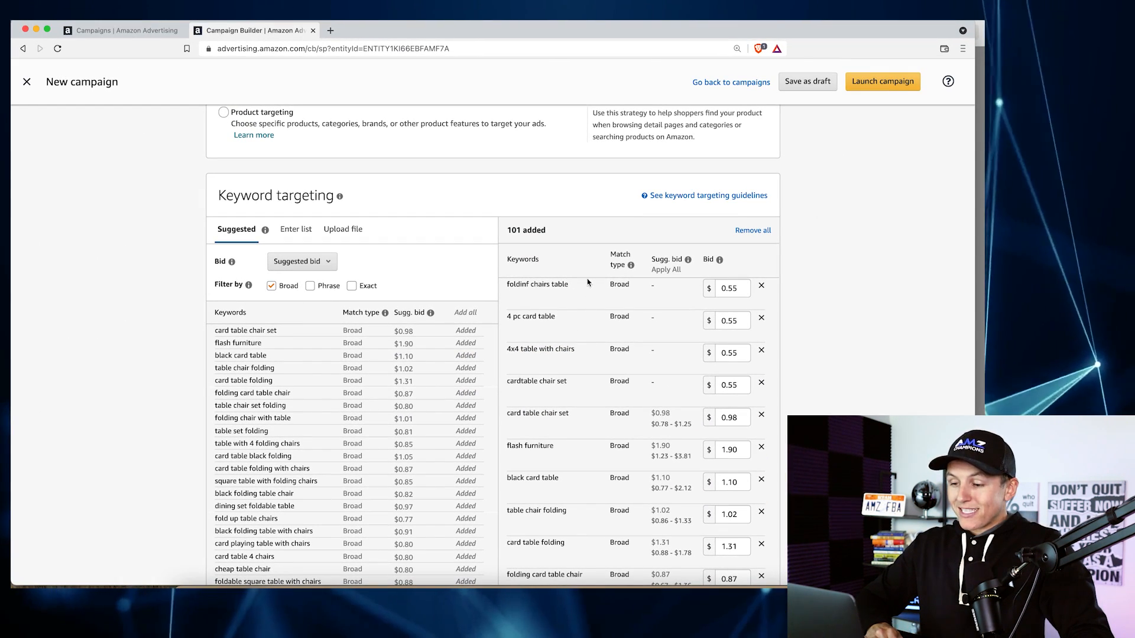
scroll(582, 281, "down", 2)
triple_click(525, 124)
scroll(557, 212, "down", 2)
scroll(557, 211, "down", 13)
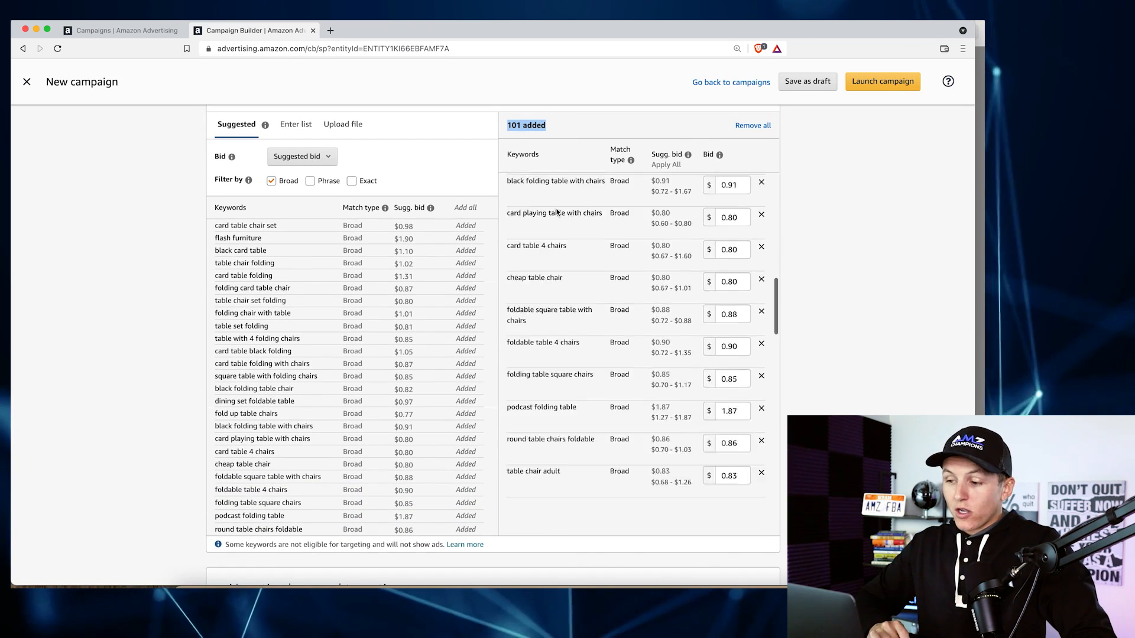
scroll(556, 212, "up", 14)
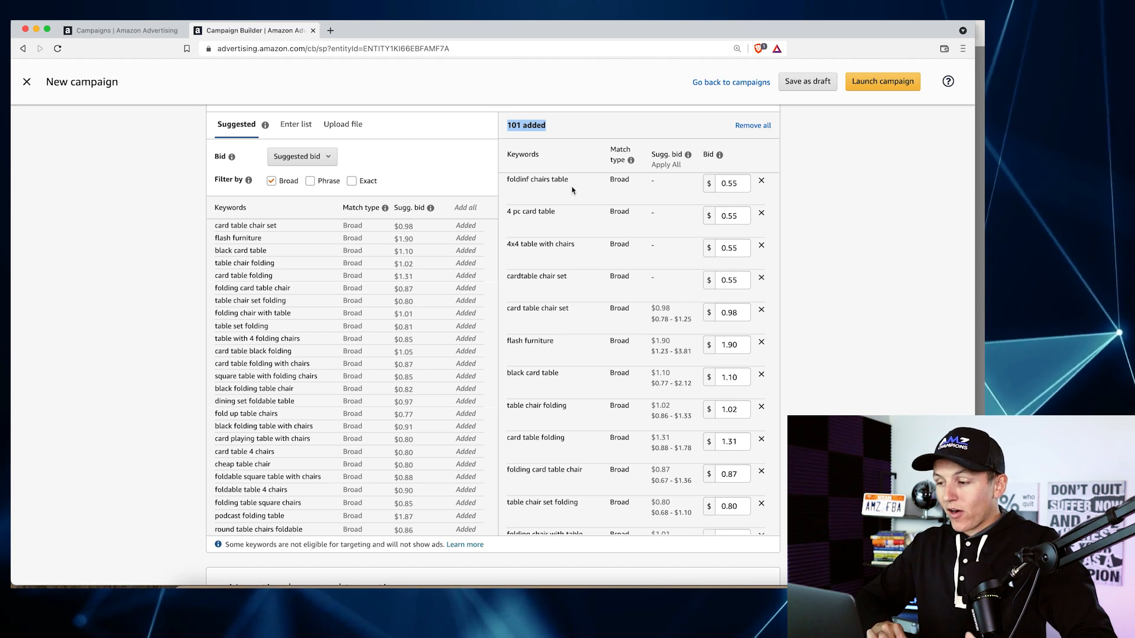
scroll(614, 222, "down", 15)
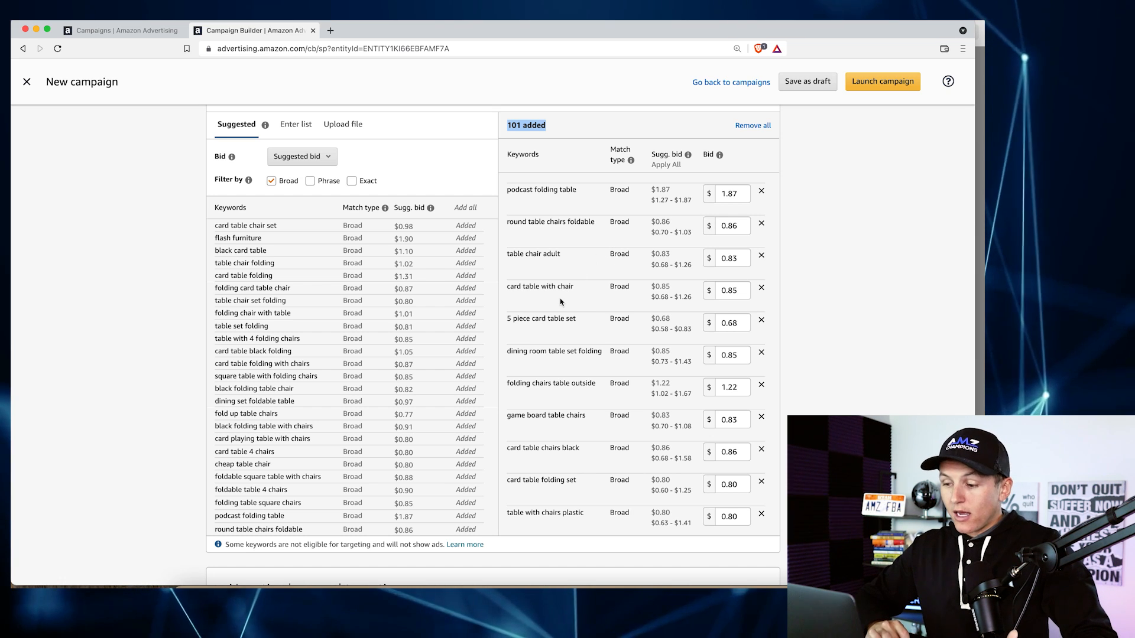
Remove the keywords "card playing table" and "card foldable table" from the added list and check the remaining ones
scroll(559, 298, "down", 15)
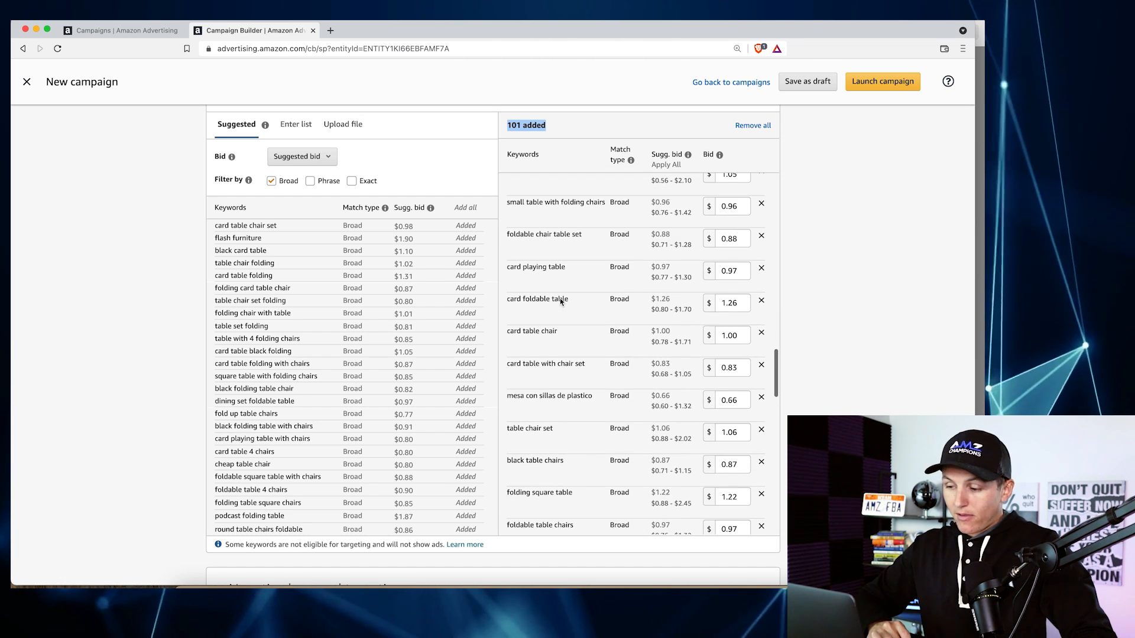
left_click(761, 274)
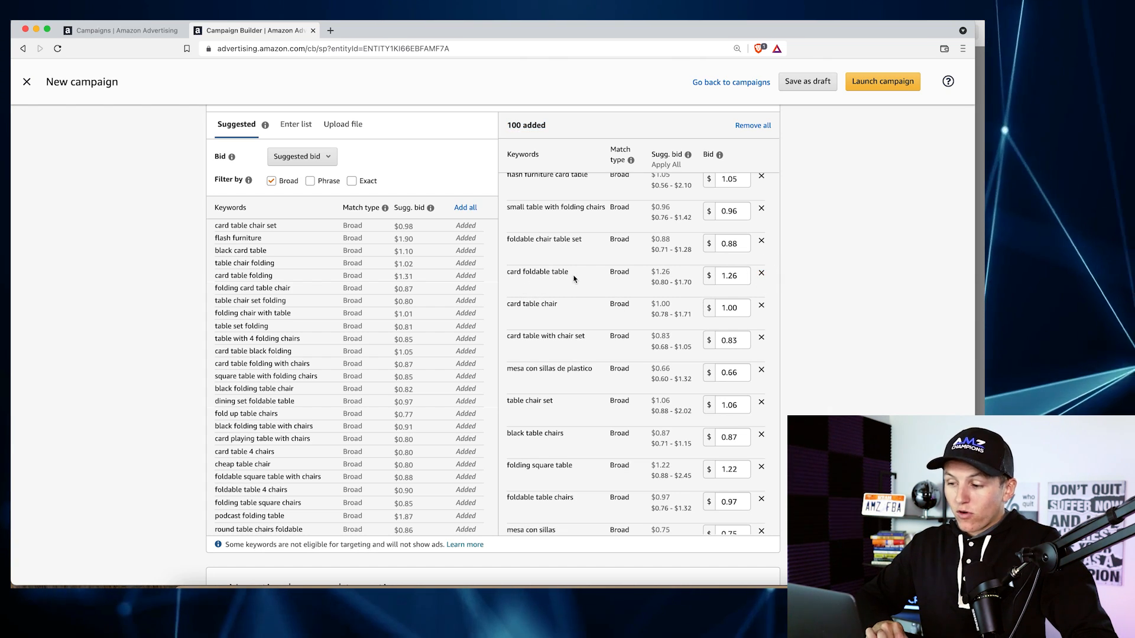
left_click(761, 274)
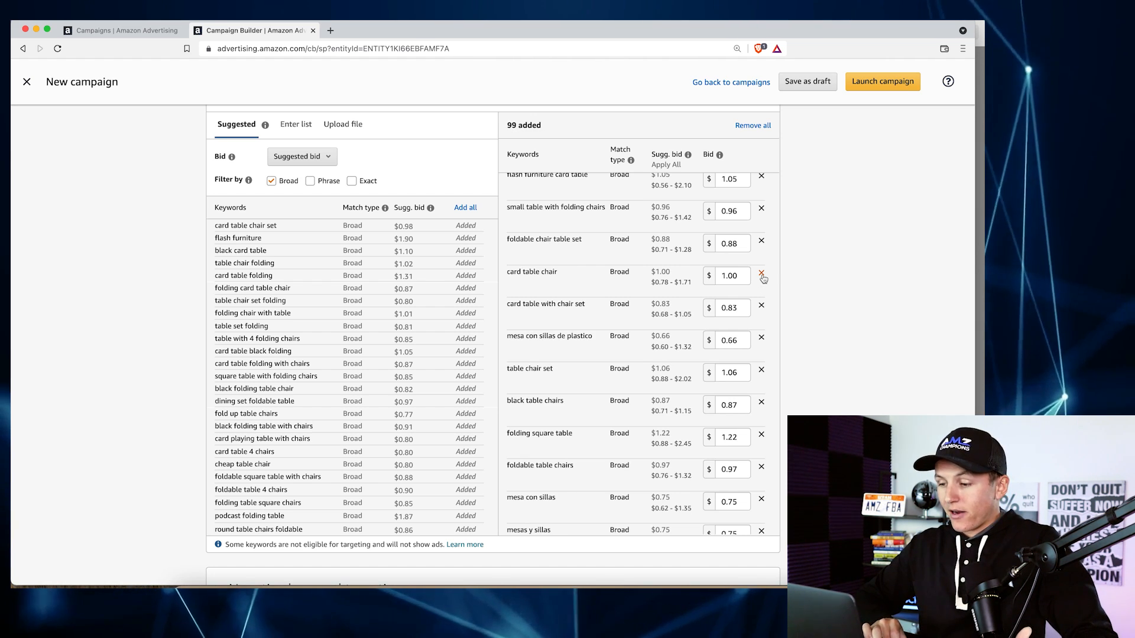
scroll(567, 217, "down", 10)
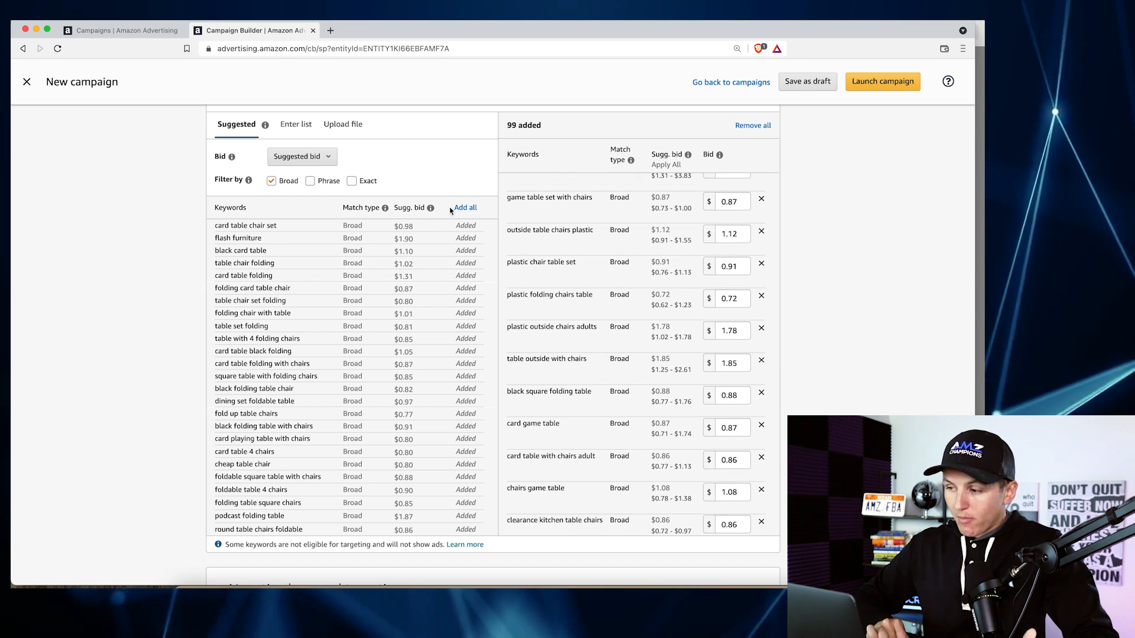
Clear all added keywords and set up custom list entry with broad match turned off
left_click(764, 127)
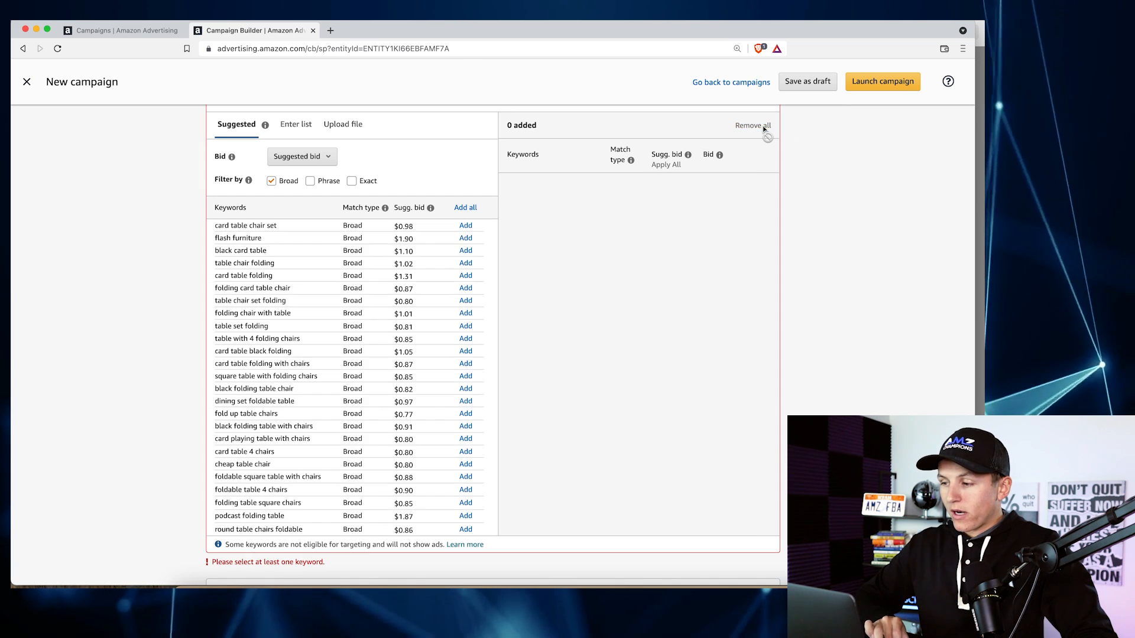
left_click(272, 181)
left_click(308, 129)
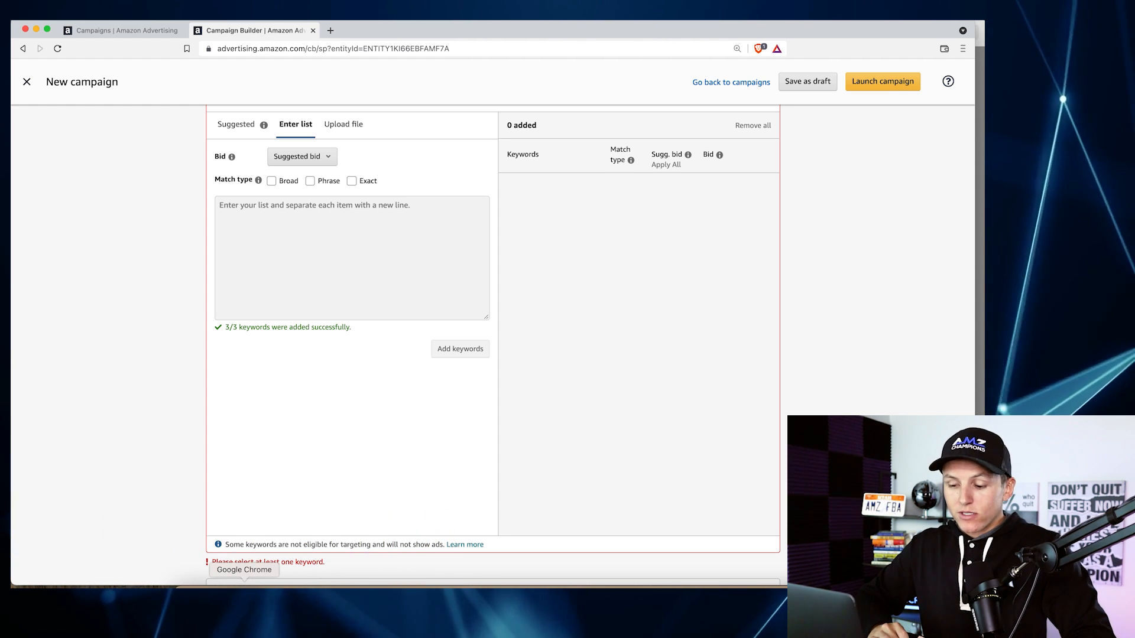
Switch to Chrome, run Helium 10 Xray on the folding chairs results and run a keyword search for the Amazon Basics Folding Plastic Chair
left_click(245, 588)
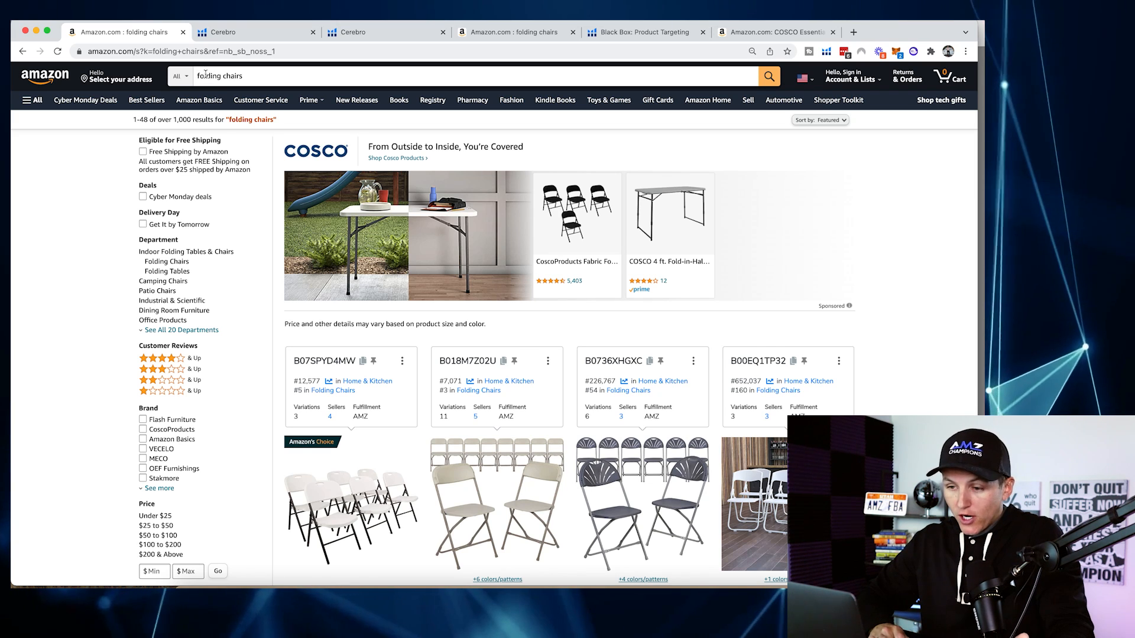
left_click(826, 53)
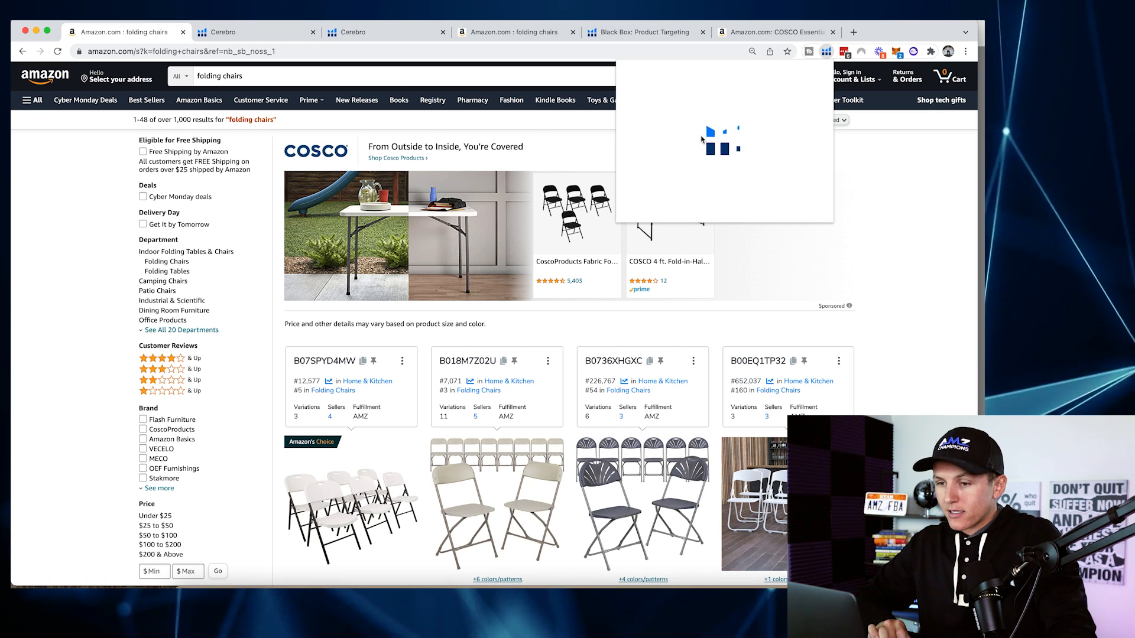
left_click(695, 156)
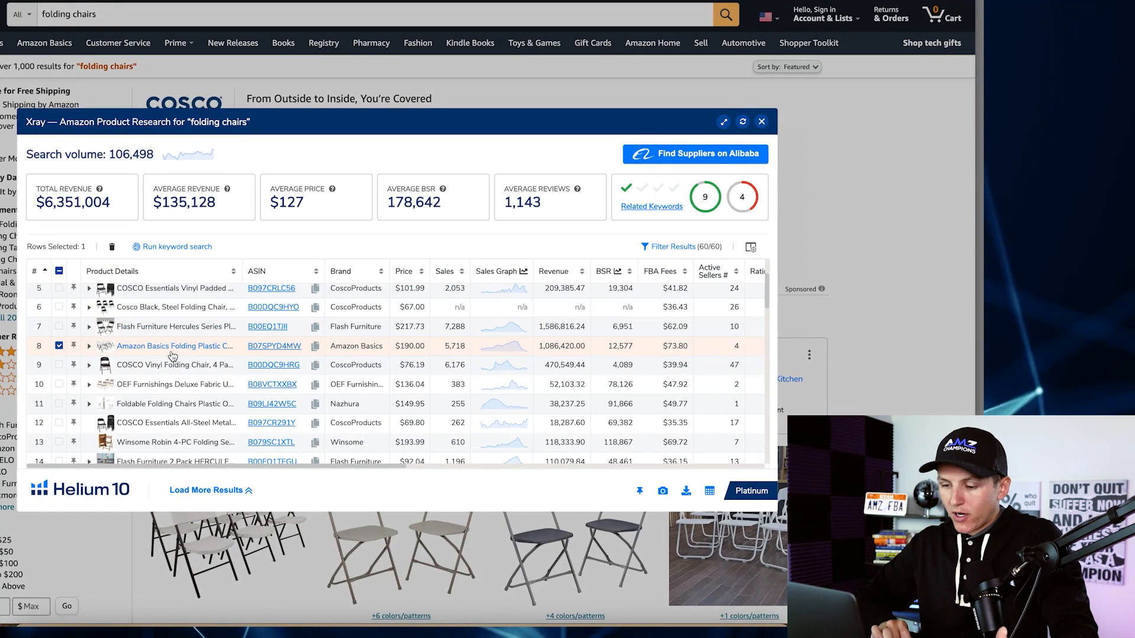
mouse_move(277, 351)
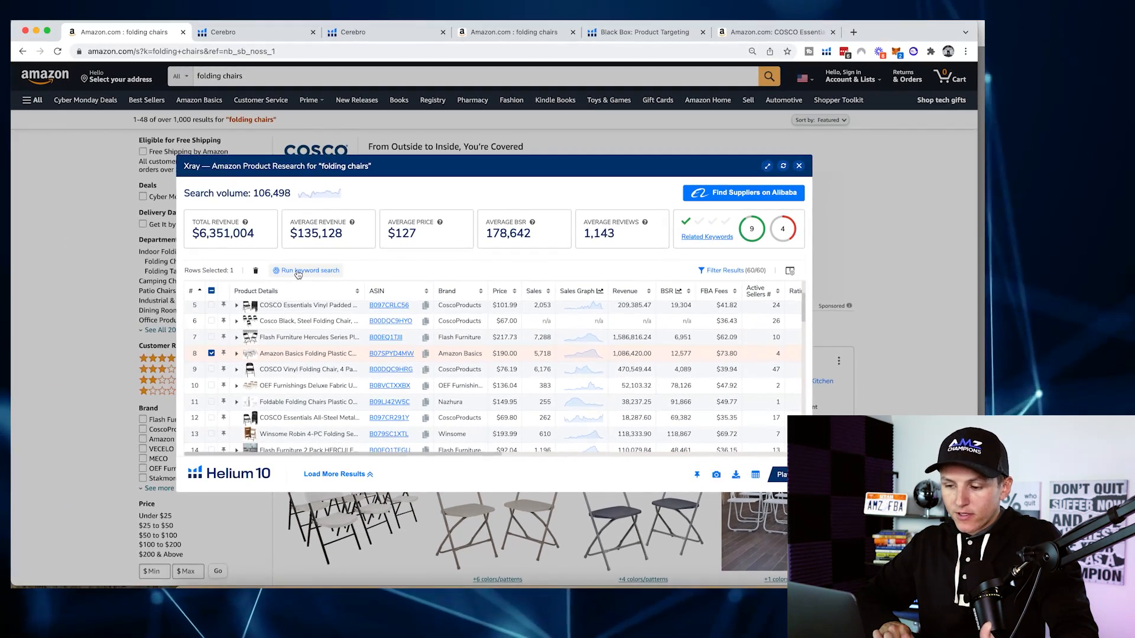
left_click(299, 271)
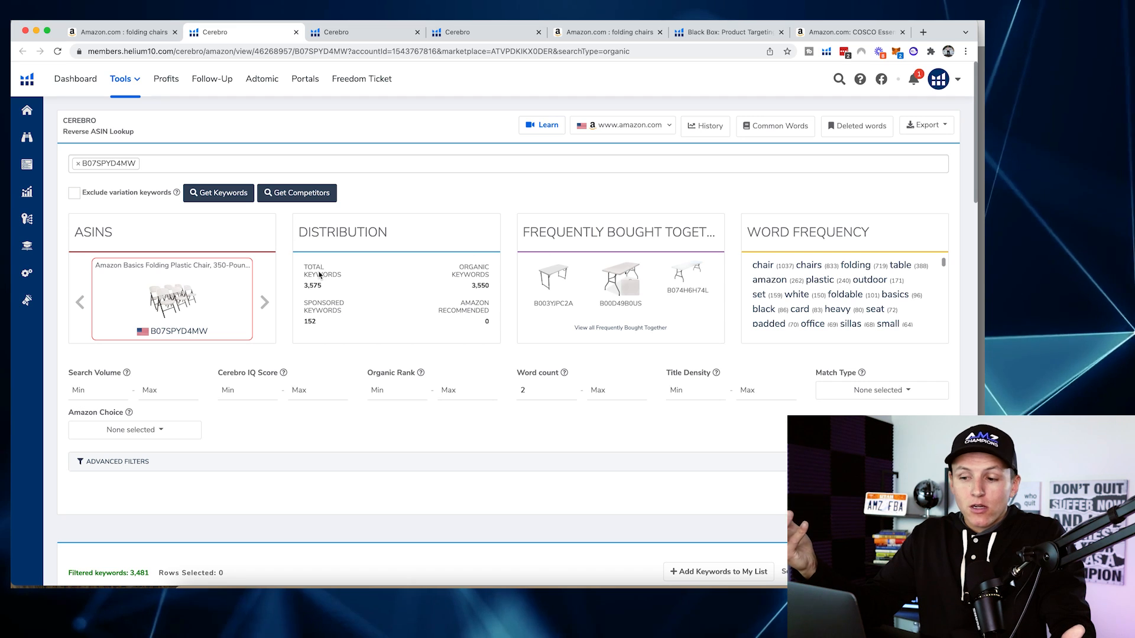
Filter the Cerebro keywords to organic rank 1 to 20 and a minimum search volume of 300
scroll(205, 326, "down", 3)
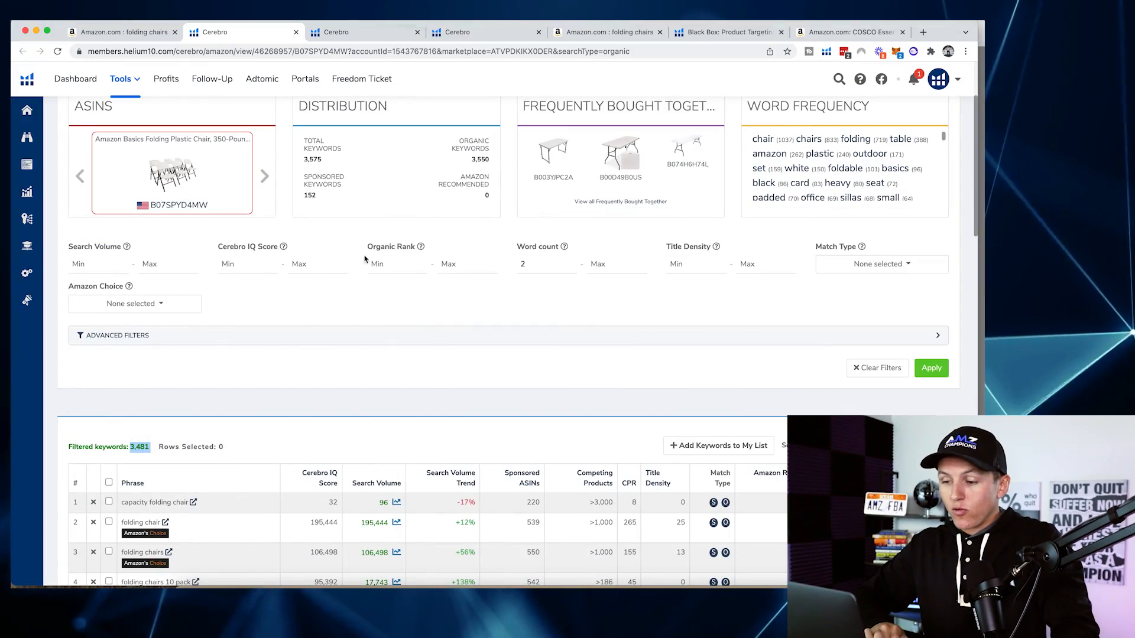
left_click(393, 263)
type("1")
key("Tab")
type("20")
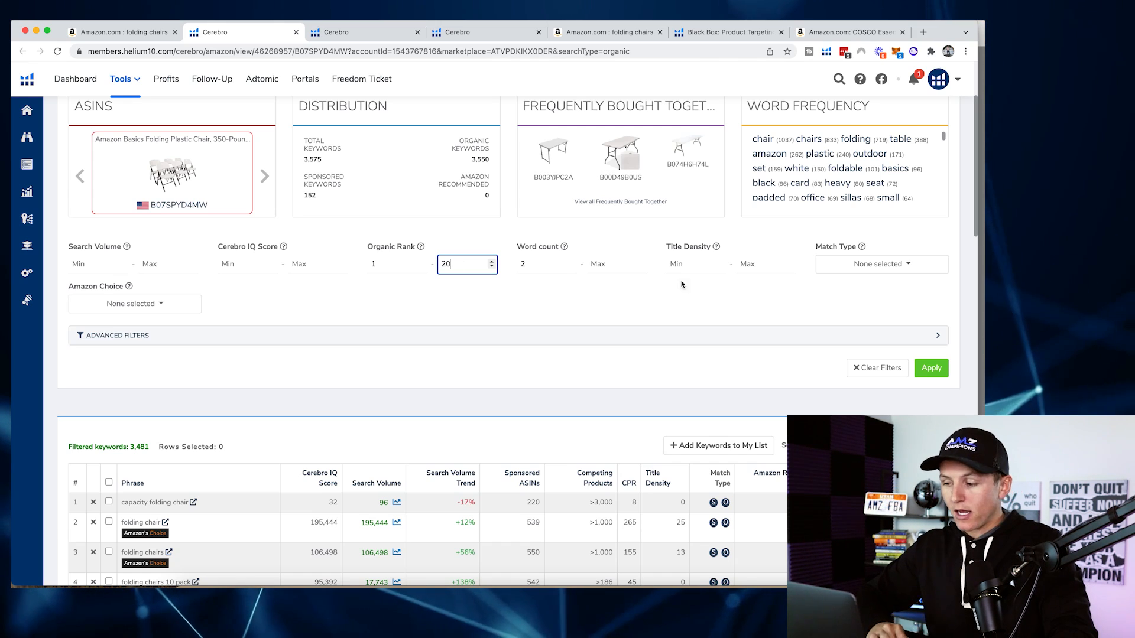
left_click(92, 269)
type("300")
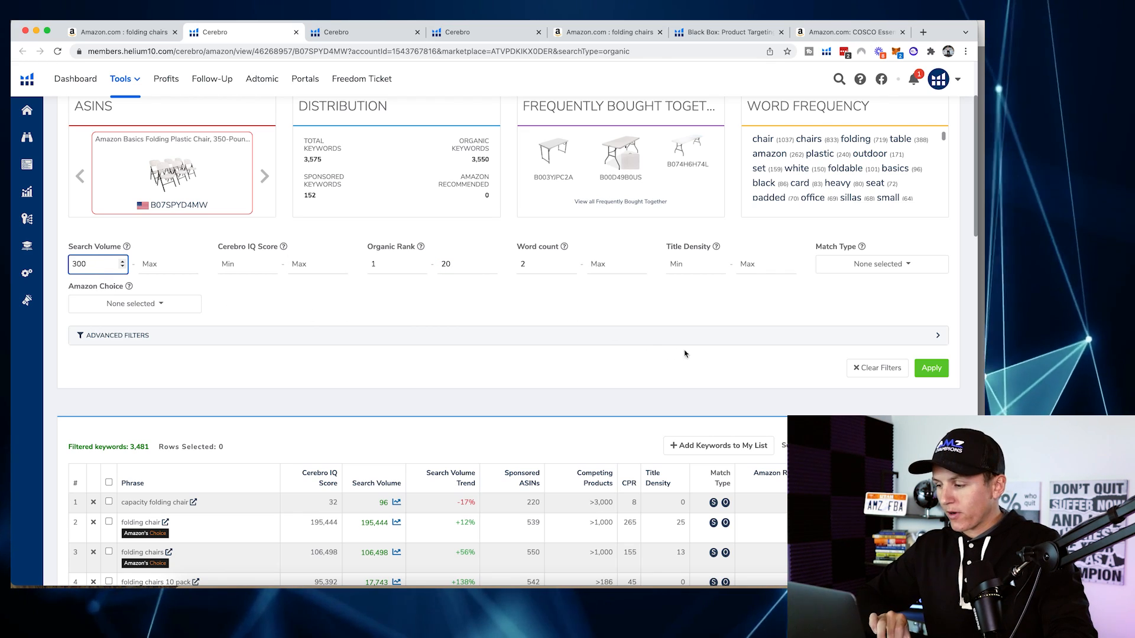
left_click(931, 369)
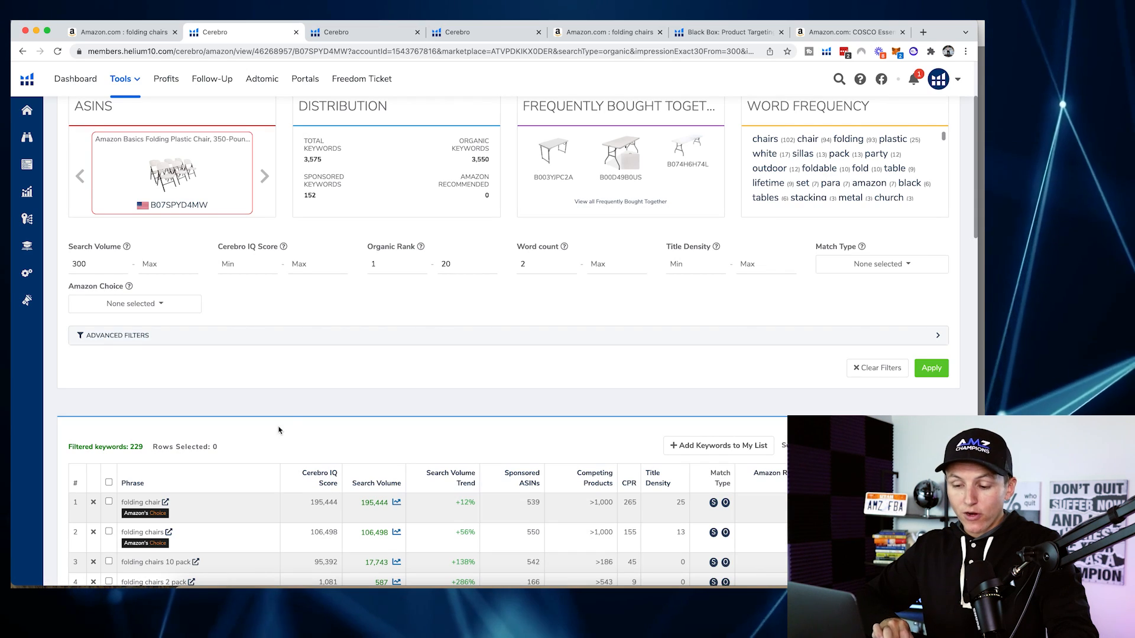
Sort the filtered Cerebro keywords by search volume from high to low
scroll(256, 438, "down", 1)
mouse_move(304, 411)
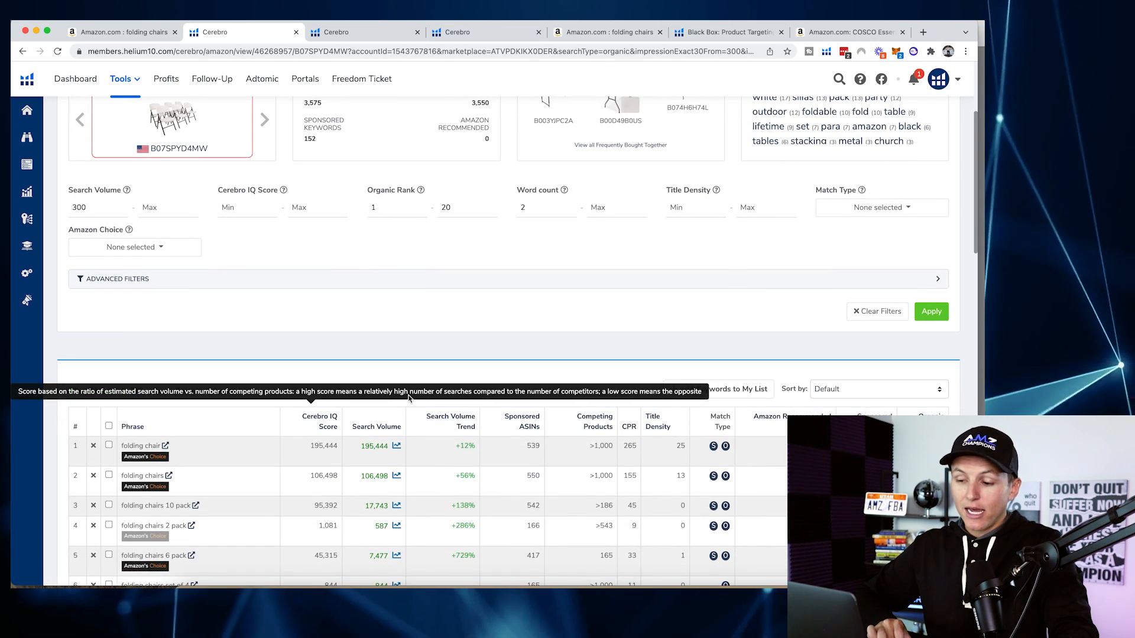
mouse_move(391, 410)
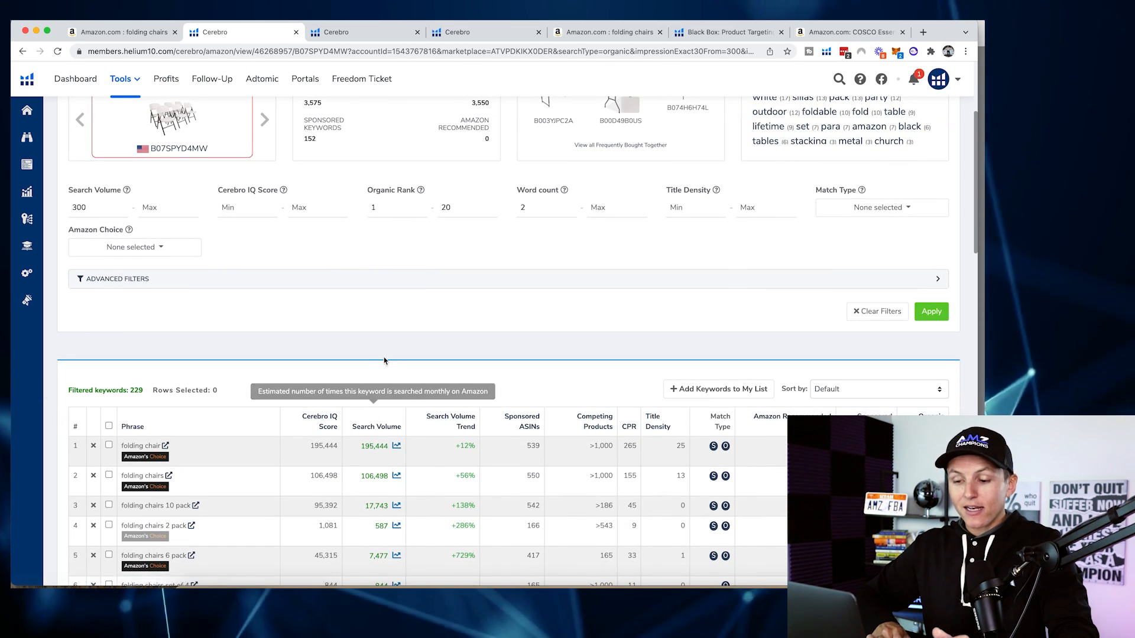
scroll(384, 360, "down", 3)
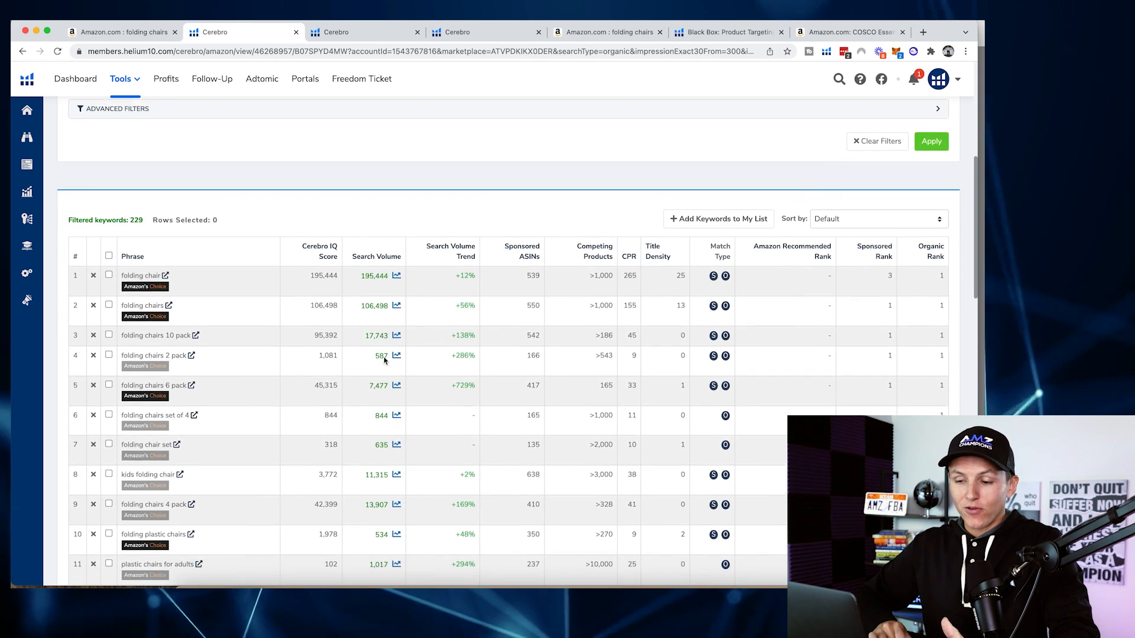
scroll(384, 359, "down", 1)
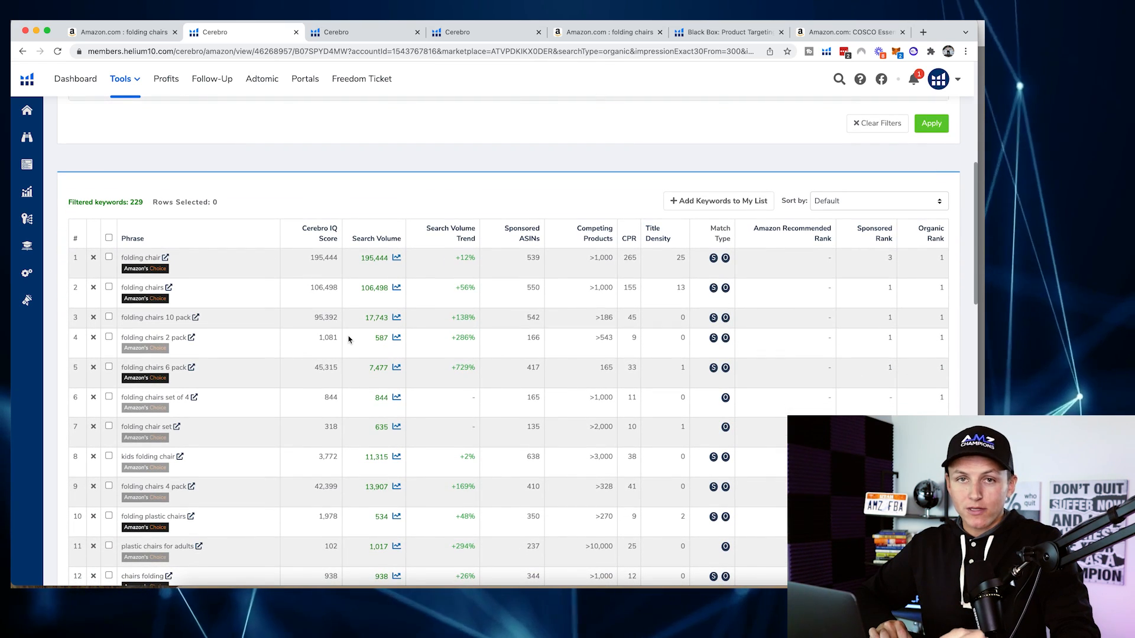
mouse_move(359, 241)
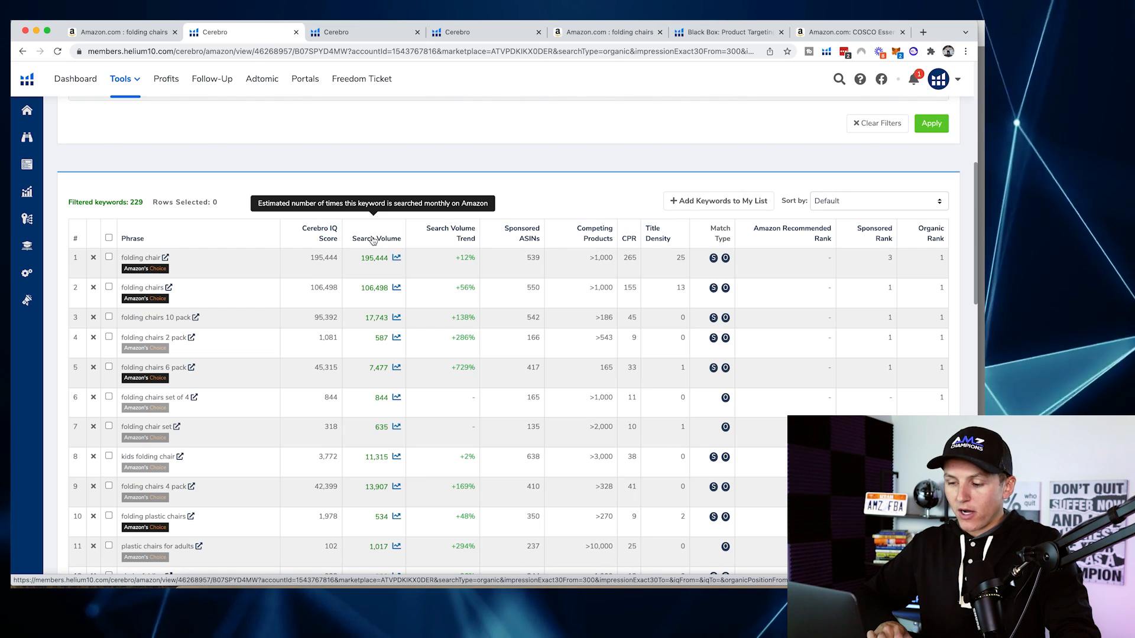
left_click(372, 239)
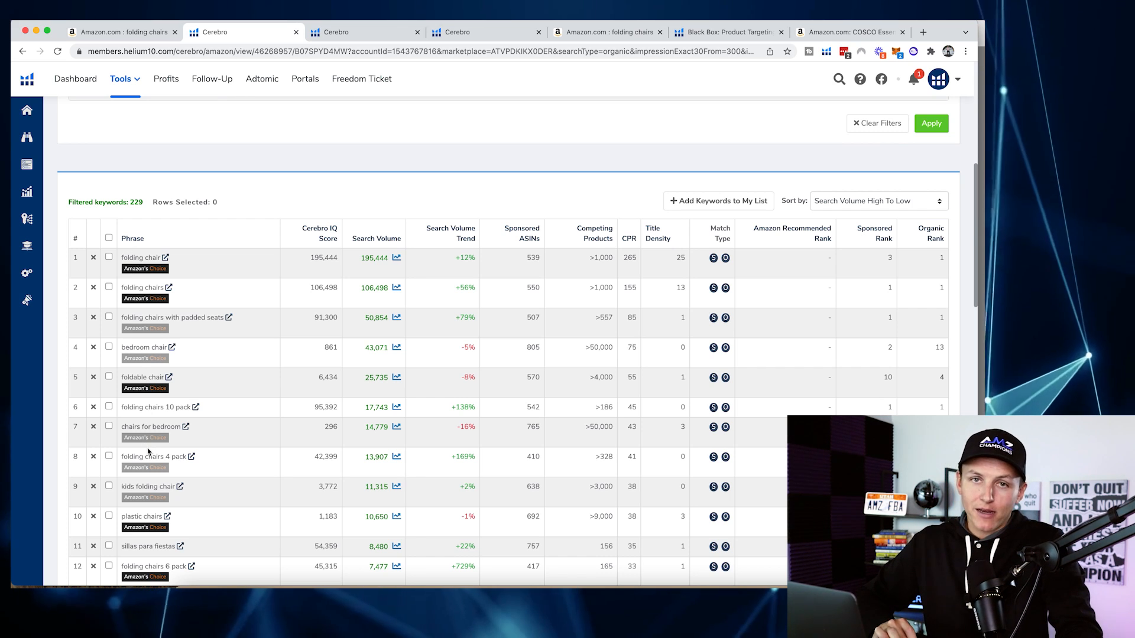
Export the filtered Cerebro keywords to the Frankenstein keyword processor
scroll(839, 249, "up", 5)
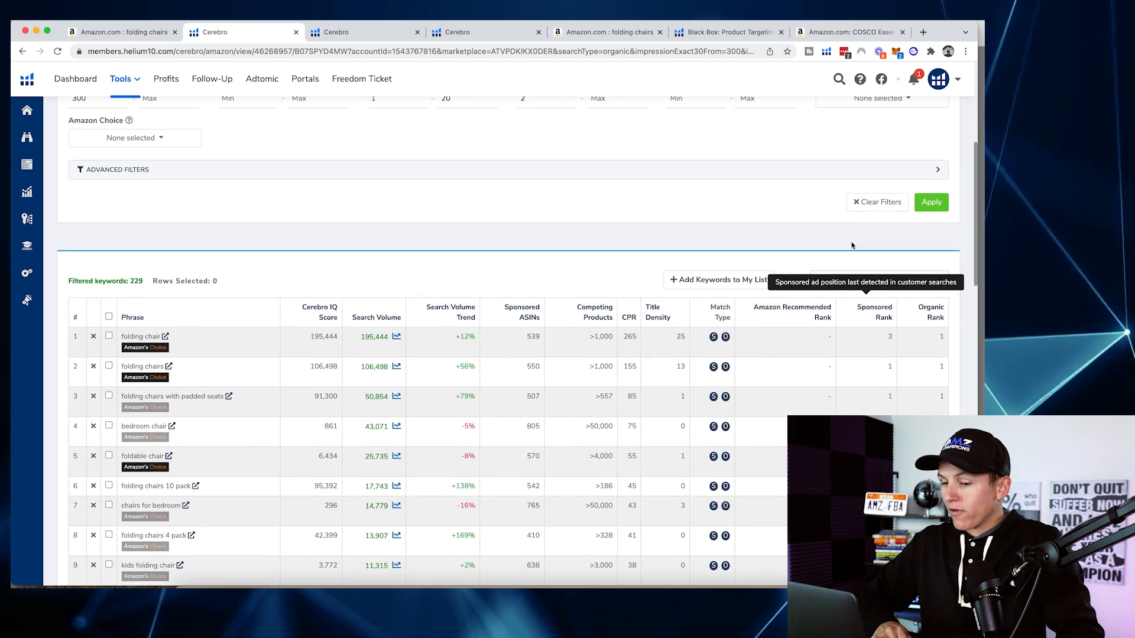
scroll(915, 136, "up", 2)
left_click(936, 129)
left_click(911, 186)
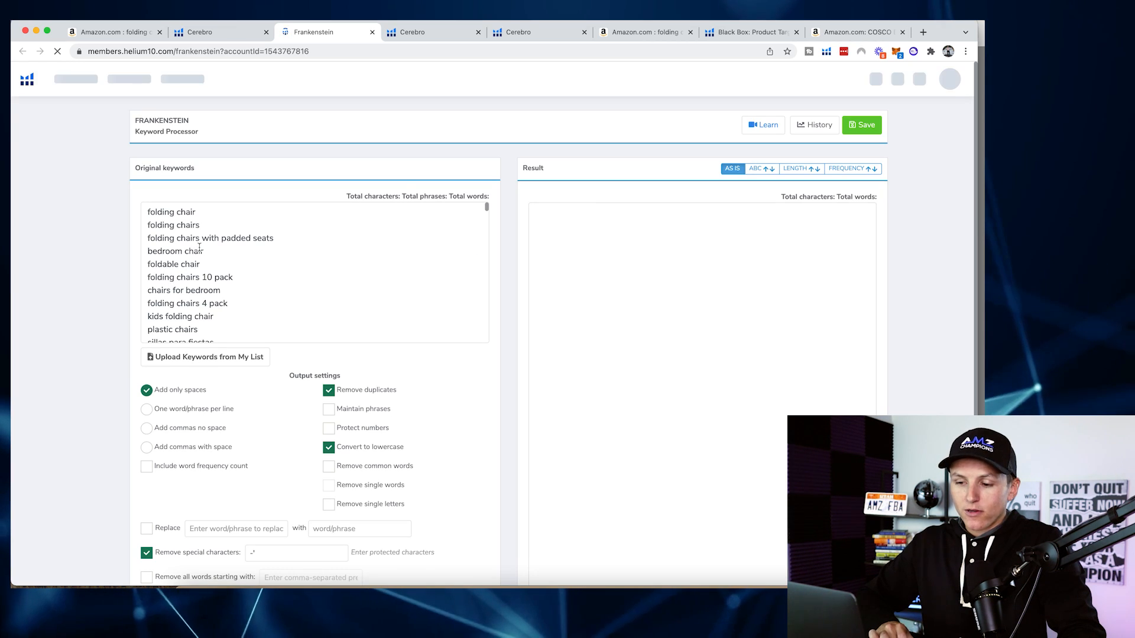
Review the exported keywords in Frankenstein, including "sillas para fiestas", and compare them with the Cerebro results
scroll(183, 285, "down", 2)
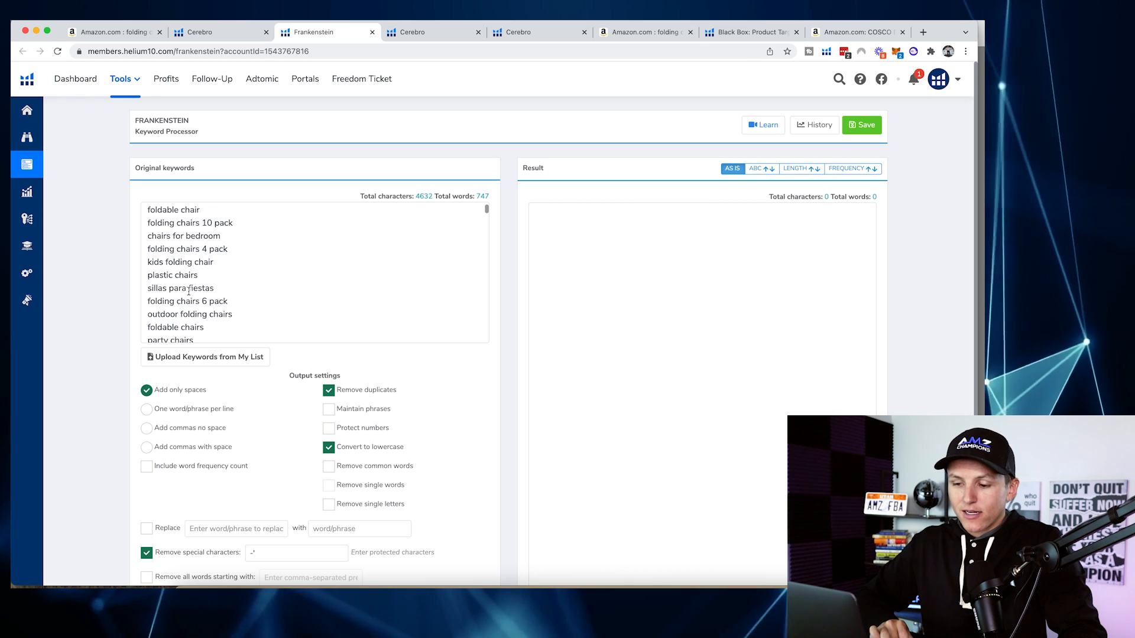
left_click(150, 288)
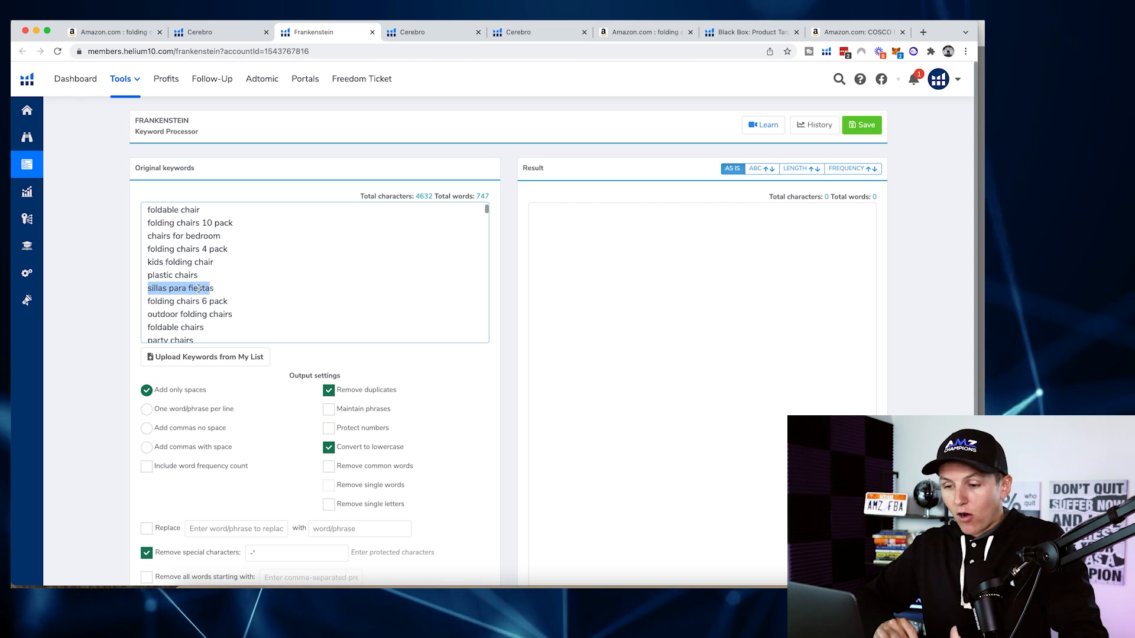
scroll(197, 280, "up", 1)
scroll(197, 281, "up", 3)
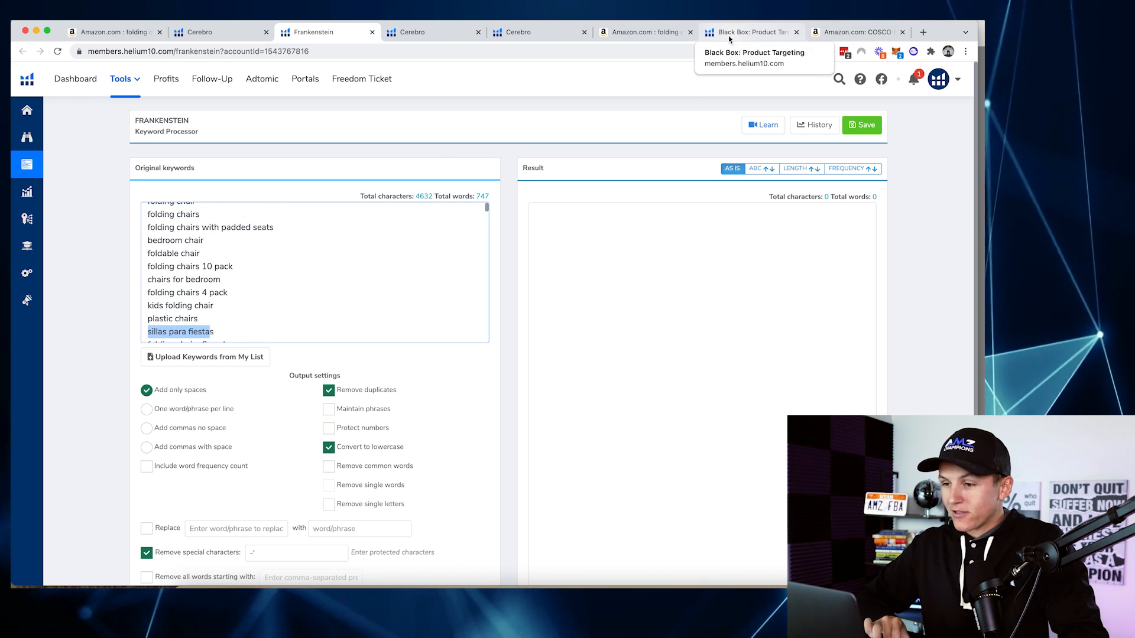
left_click(211, 35)
scroll(176, 367, "down", 10)
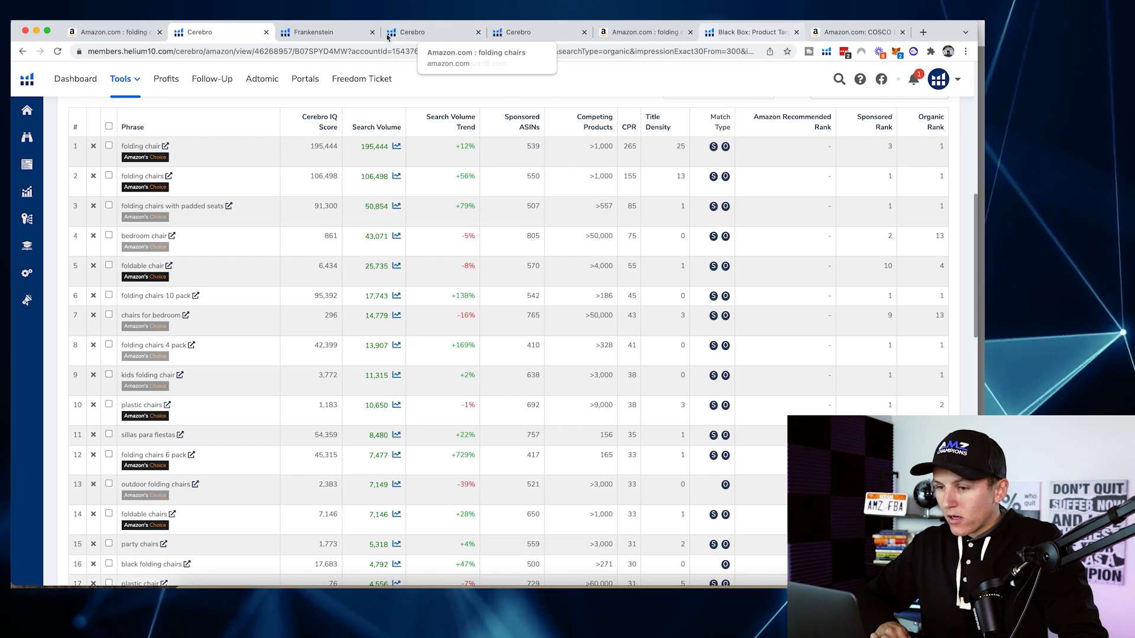
left_click(313, 32)
scroll(201, 286, "down", 2)
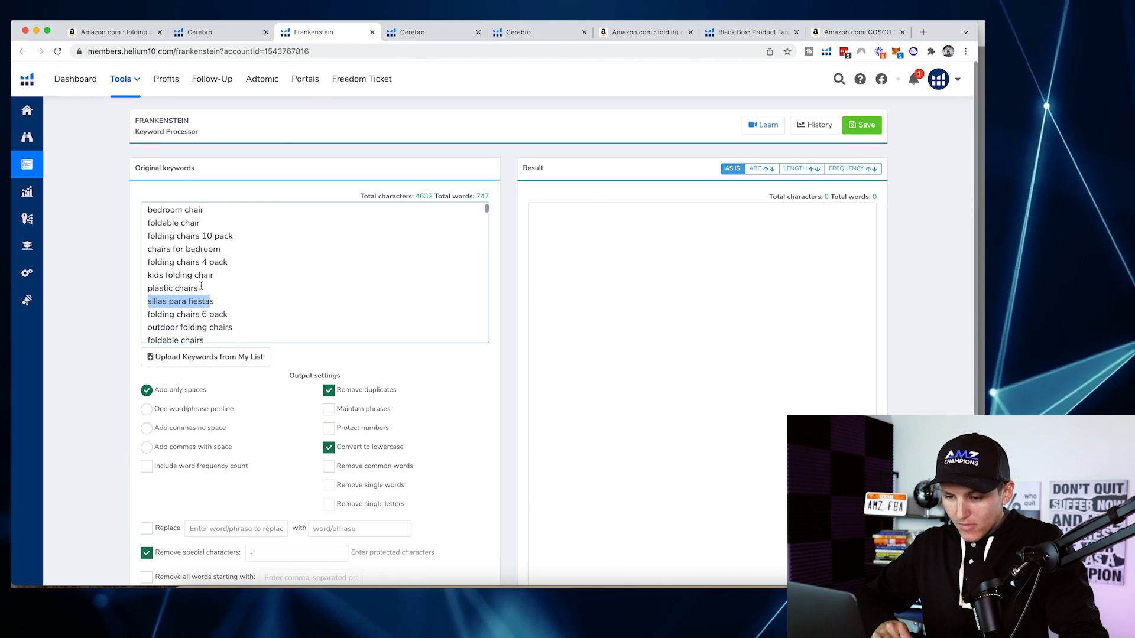
Delete the keyword "outdoor folding chairs" and its leftover blank line from Frankenstein's original keywords
scroll(224, 304, "down", 2)
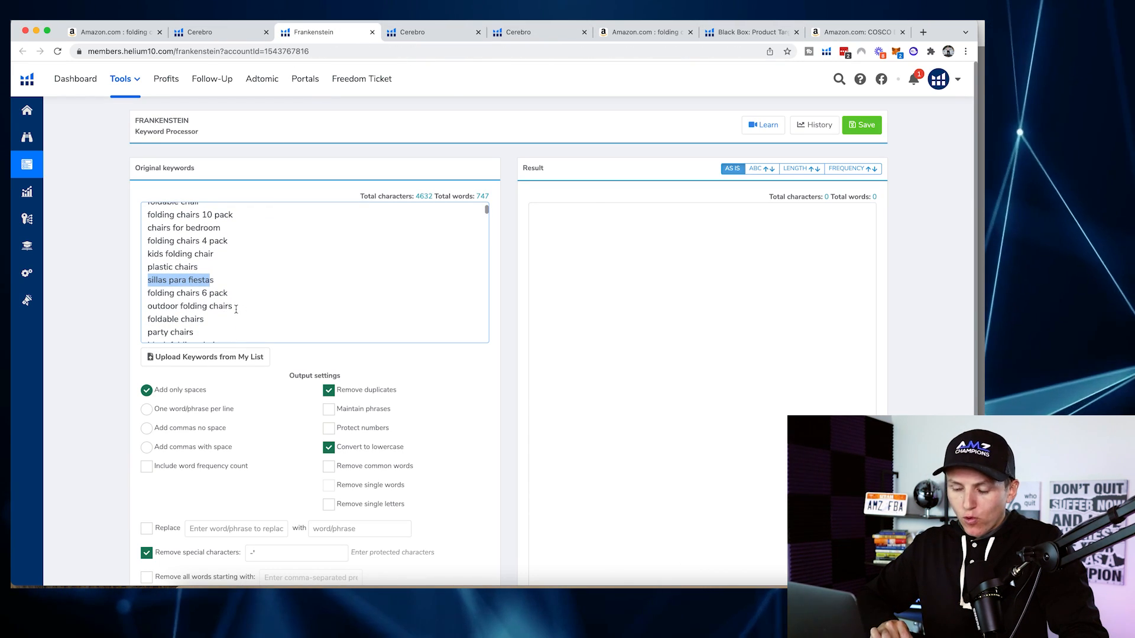
left_click_drag(234, 308, 148, 308)
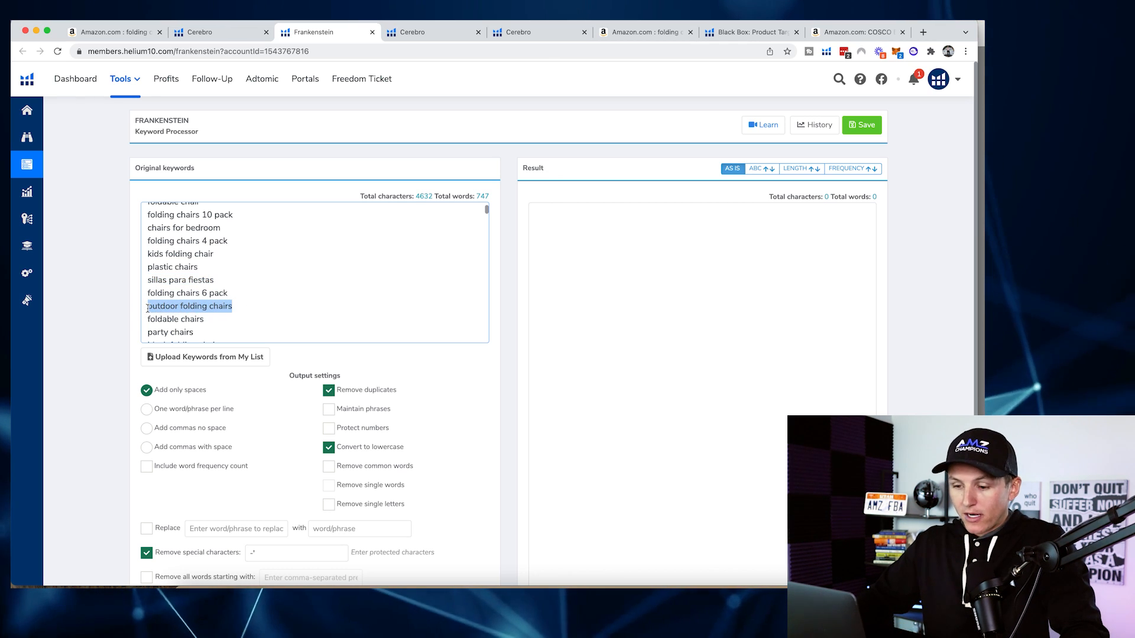
key("BackSpace")
key("BackSpace")
Look through the original keywords for irrelevant terms and delete "bedroom chair" along with its blank line
scroll(195, 292, "down", 5)
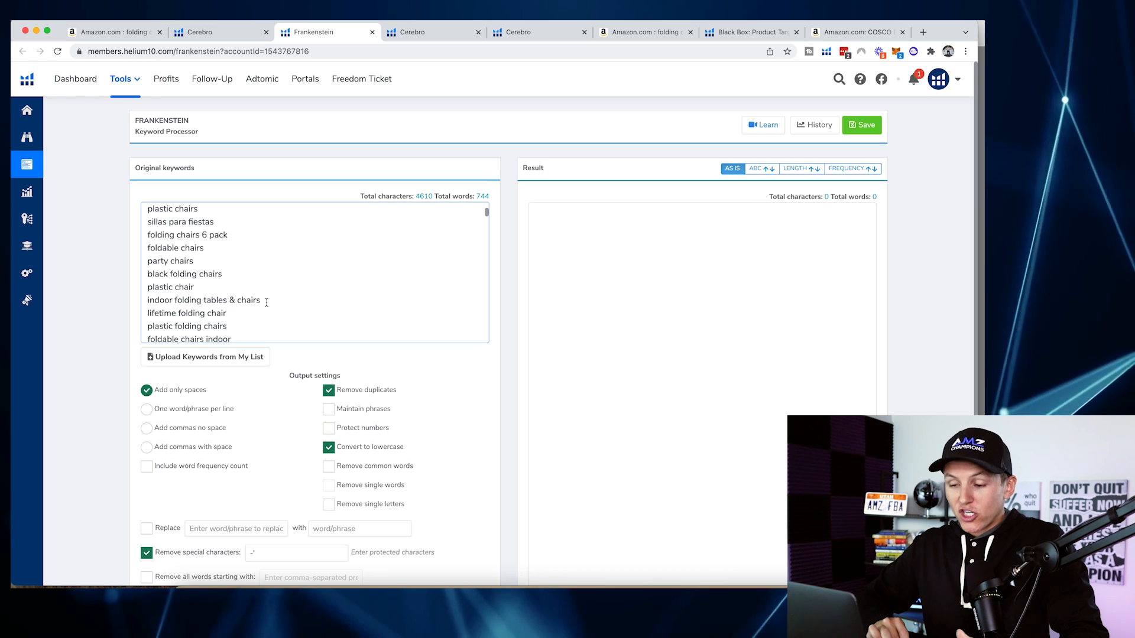
scroll(267, 303, "down", 15)
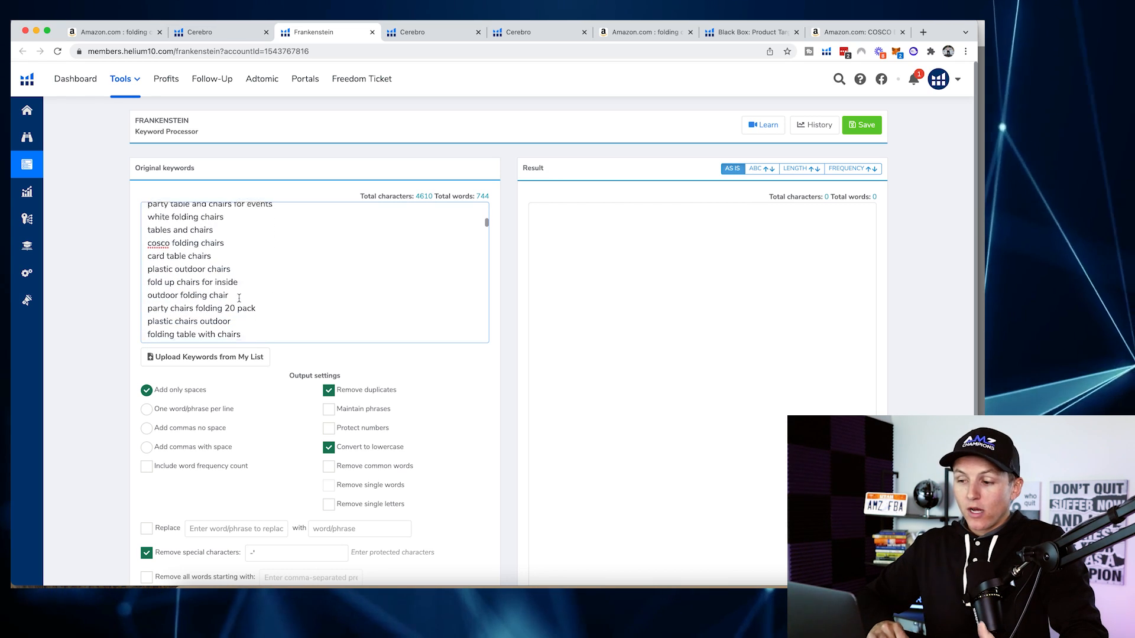
scroll(239, 298, "up", 15)
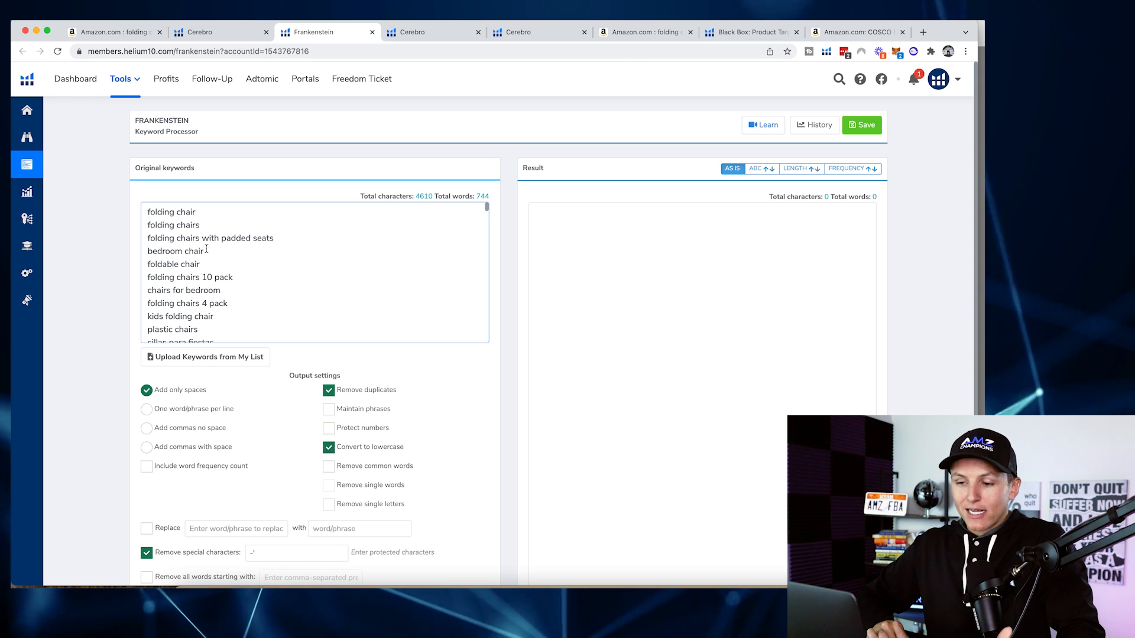
left_click_drag(205, 251, 143, 252)
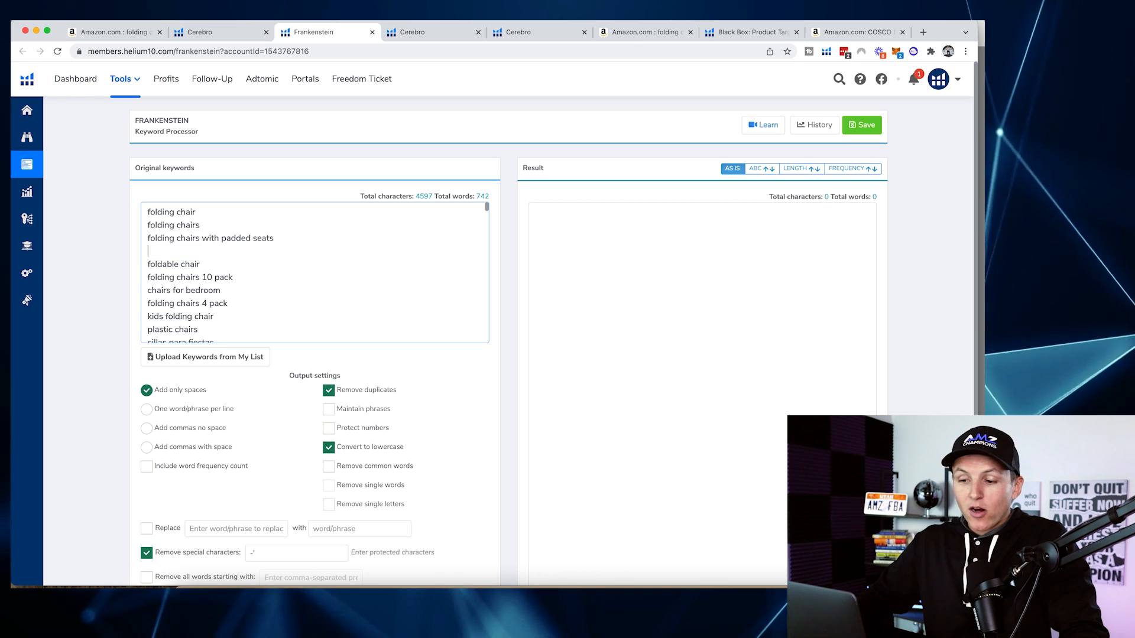
key("BackSpace")
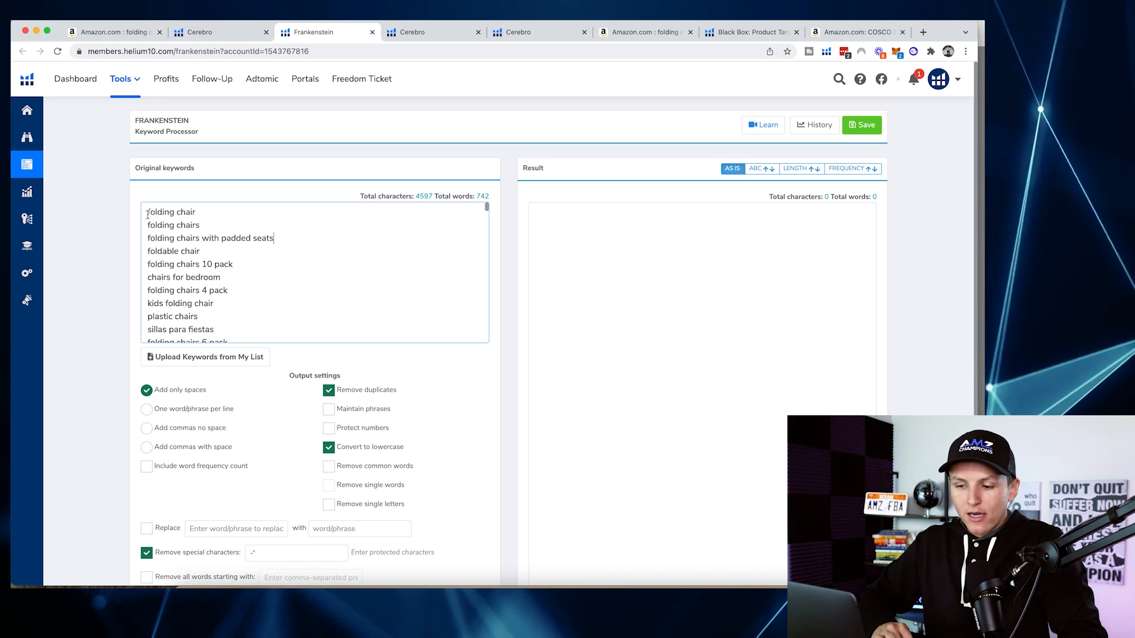
Copy the original keywords from "folding chair" at the start of the list through "foldable desk chair"
scroll(147, 215, "down", 3)
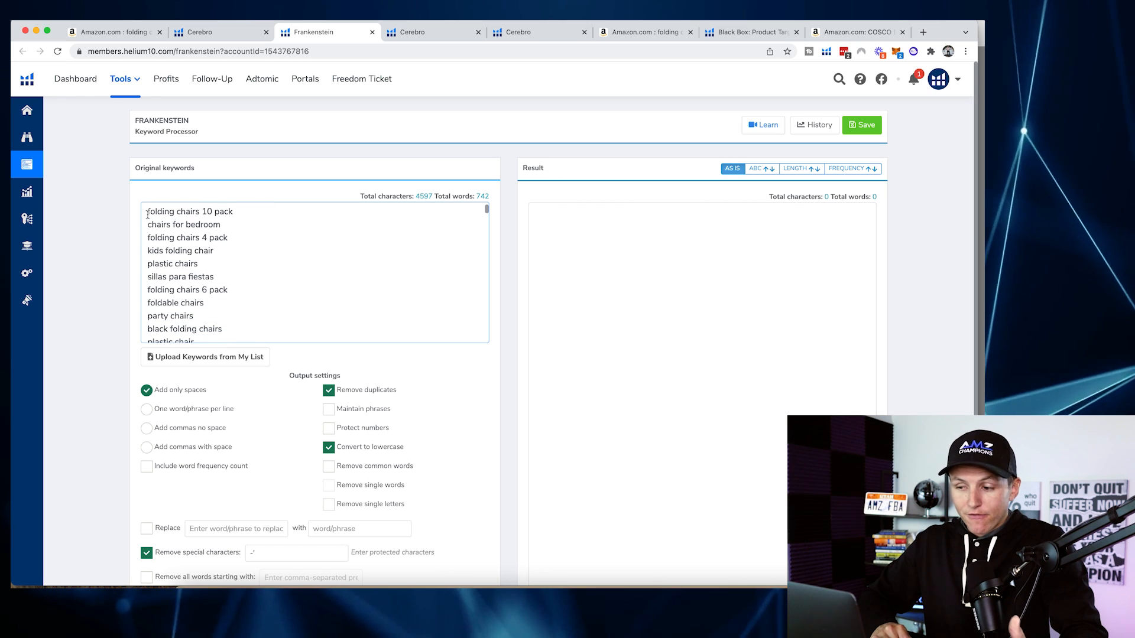
scroll(174, 308, "down", 2)
scroll(173, 308, "up", 5)
left_click_drag(148, 214, 252, 267)
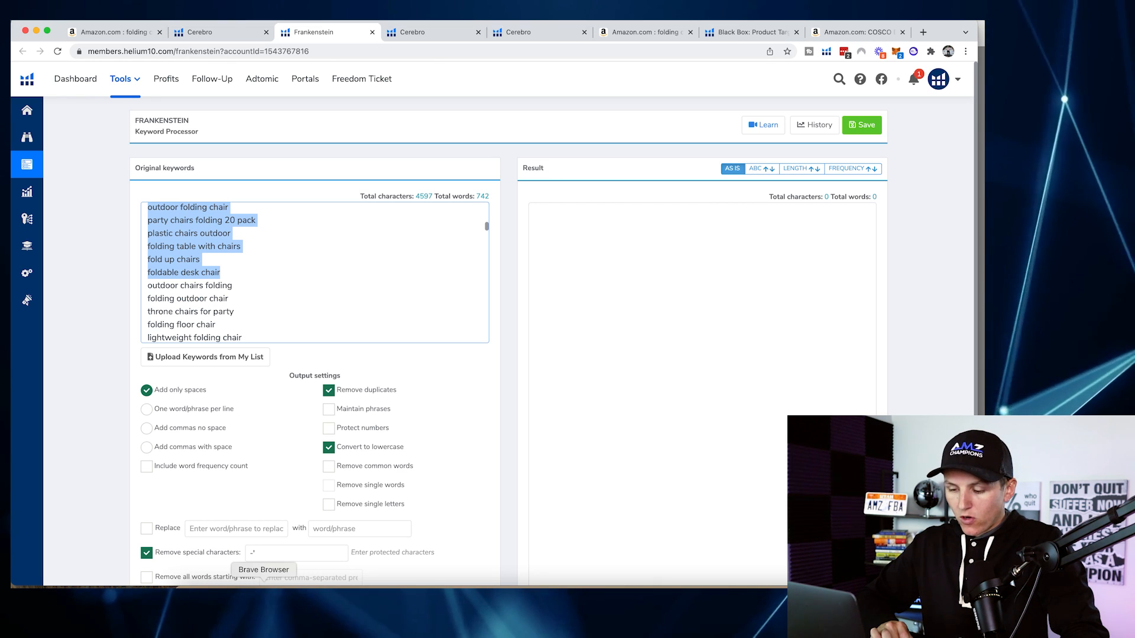
Switch to the campaign builder in Brave and add the copied keywords as a custom list with only exact match enabled
left_click(263, 594)
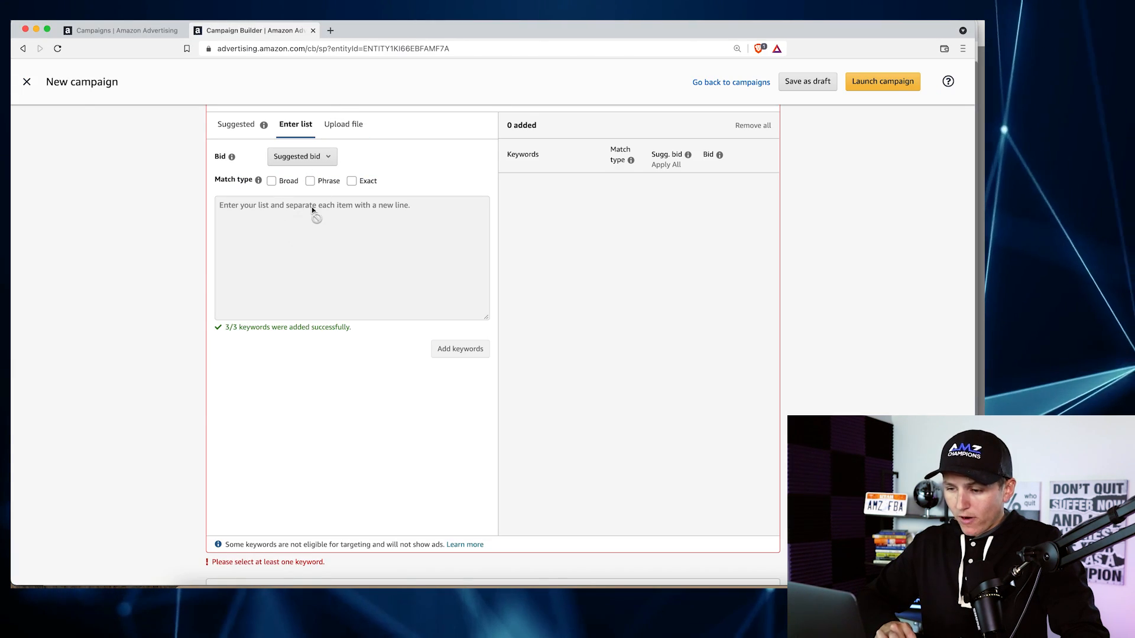
scroll(278, 216, "up", 1)
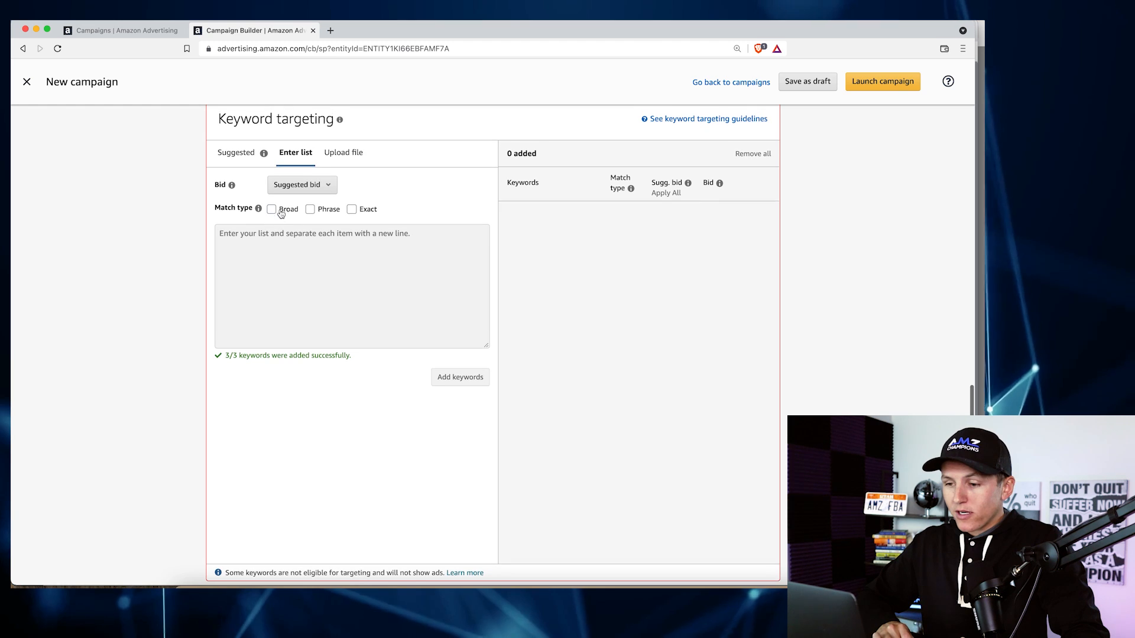
left_click(232, 160)
left_click(295, 152)
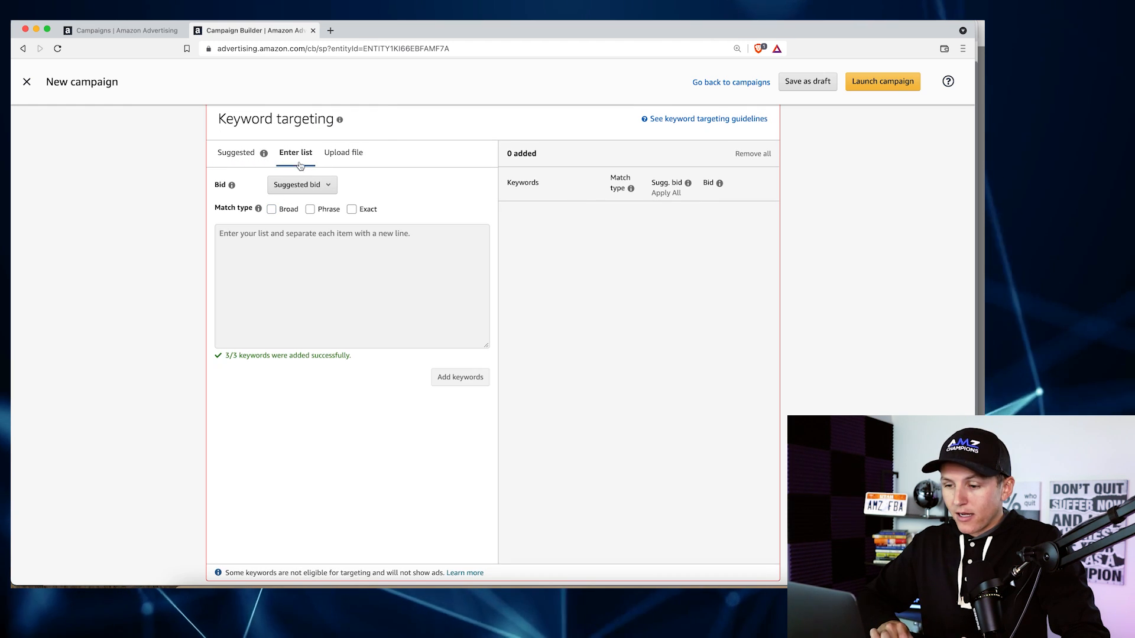
left_click(351, 210)
left_click(275, 239)
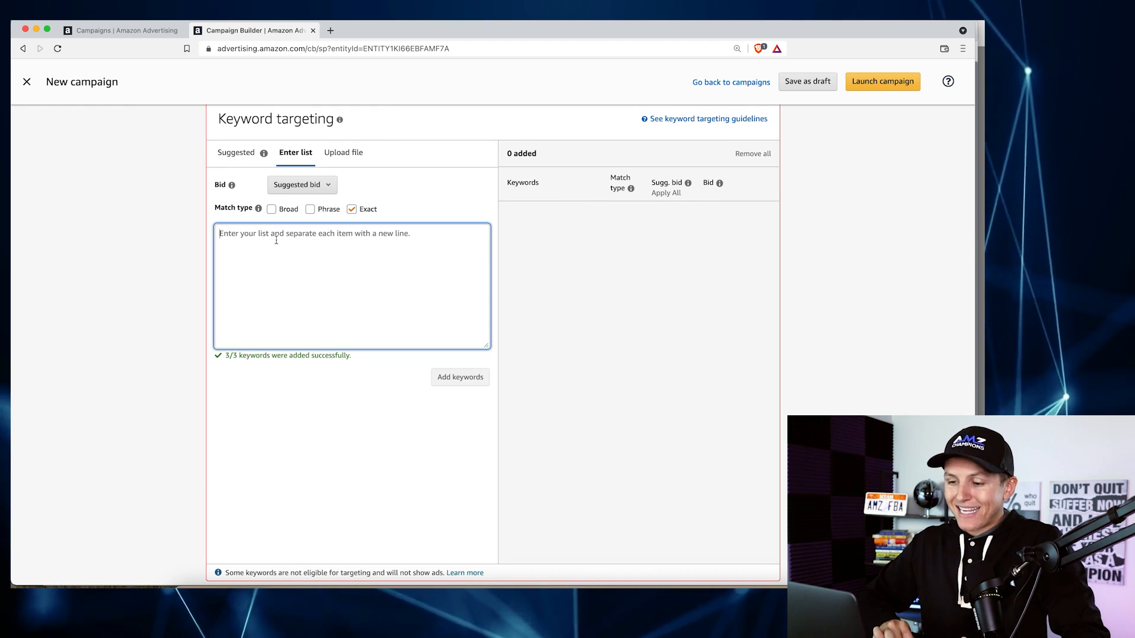
key("ctrl+v")
scroll(355, 284, "up", 10)
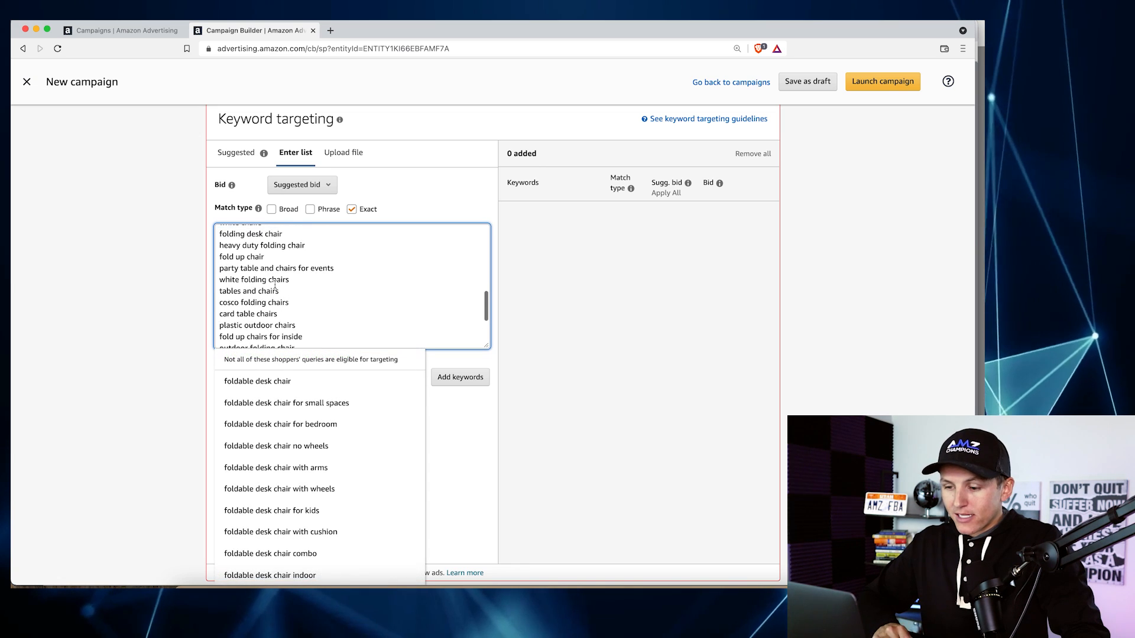
left_click(386, 275)
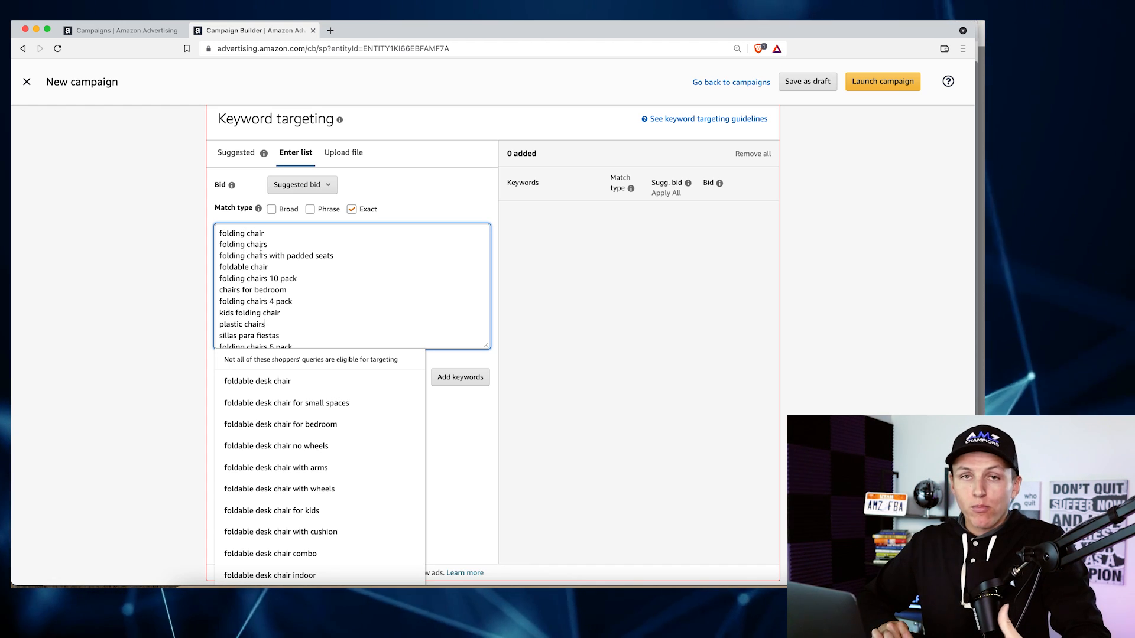
left_click(461, 377)
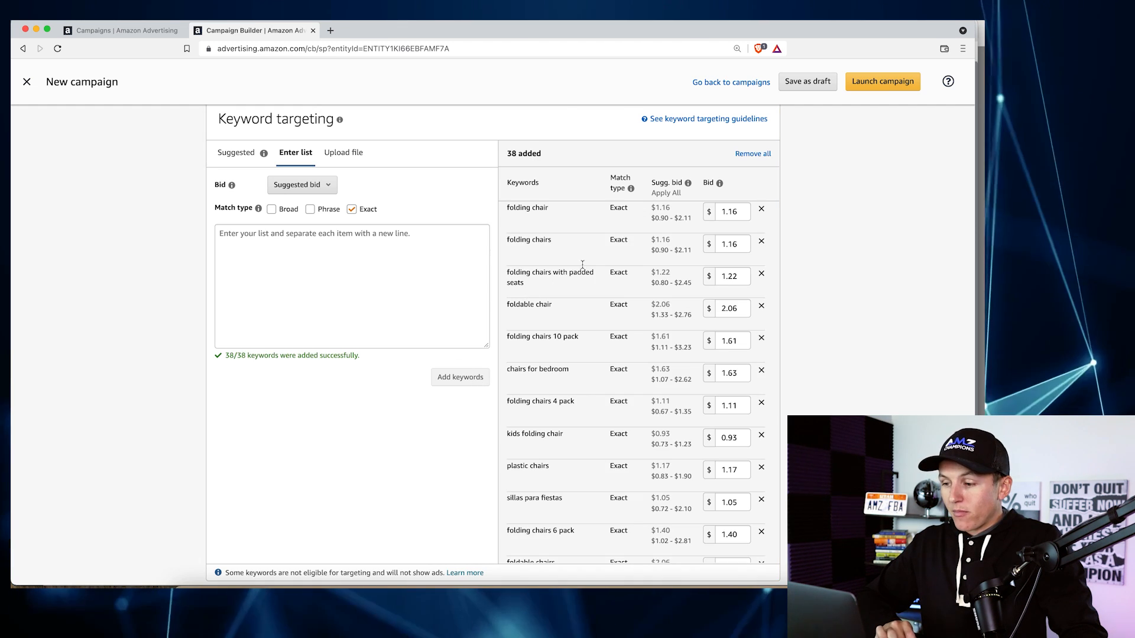
Set the bid for "folding chair" to $2.11 and the bid for "folding chairs" to $2.00
scroll(597, 257, "down", 4)
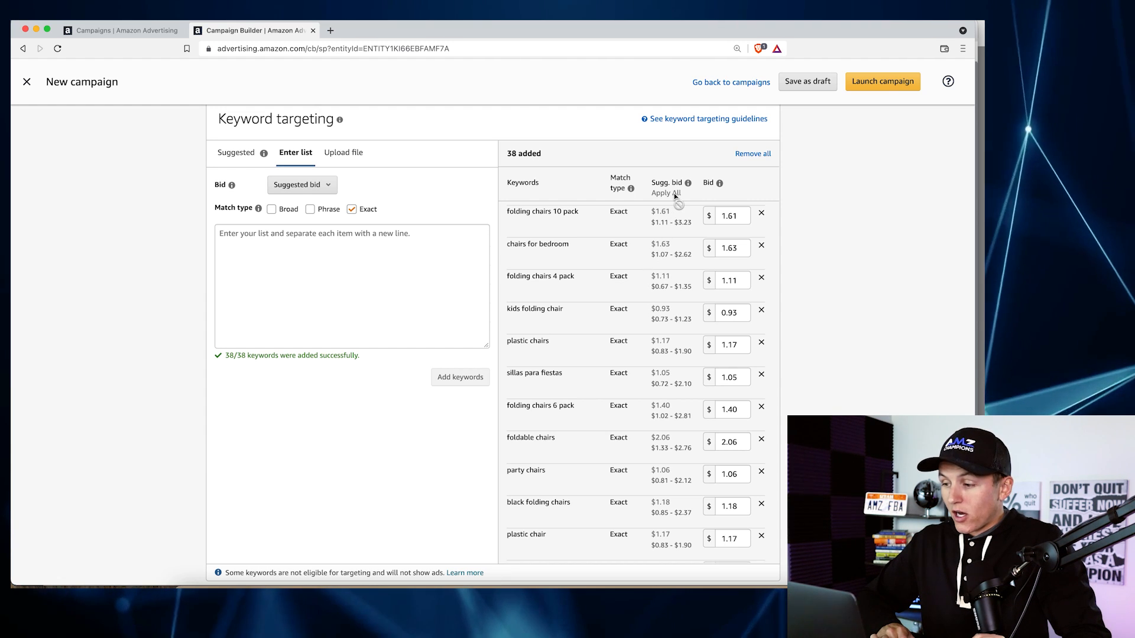
scroll(673, 225, "up", 4)
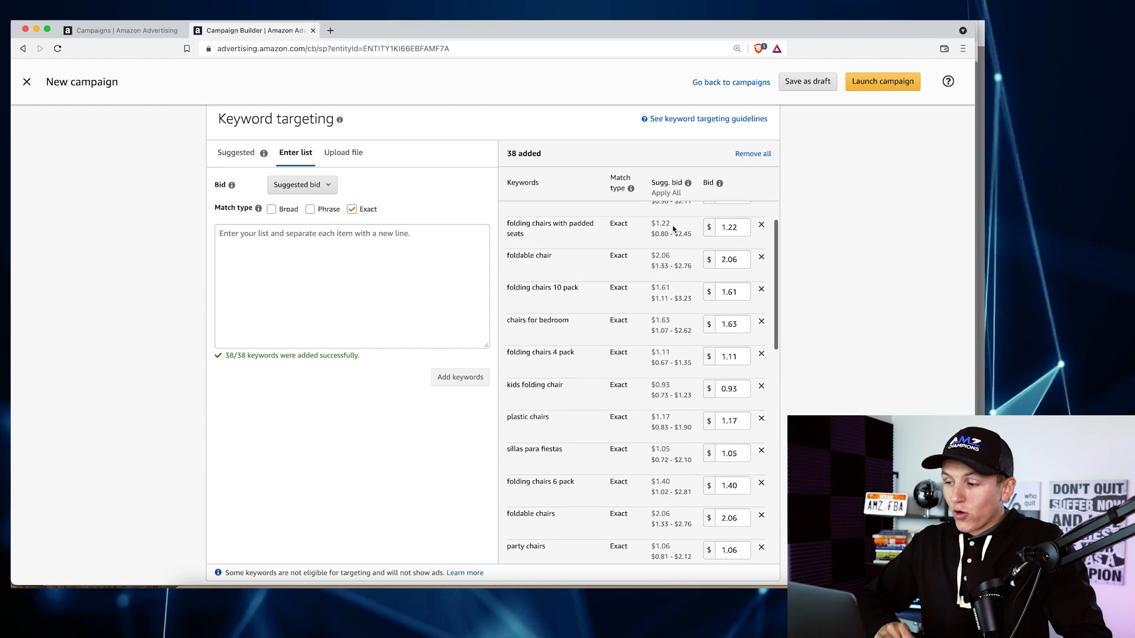
scroll(672, 229, "up", 2)
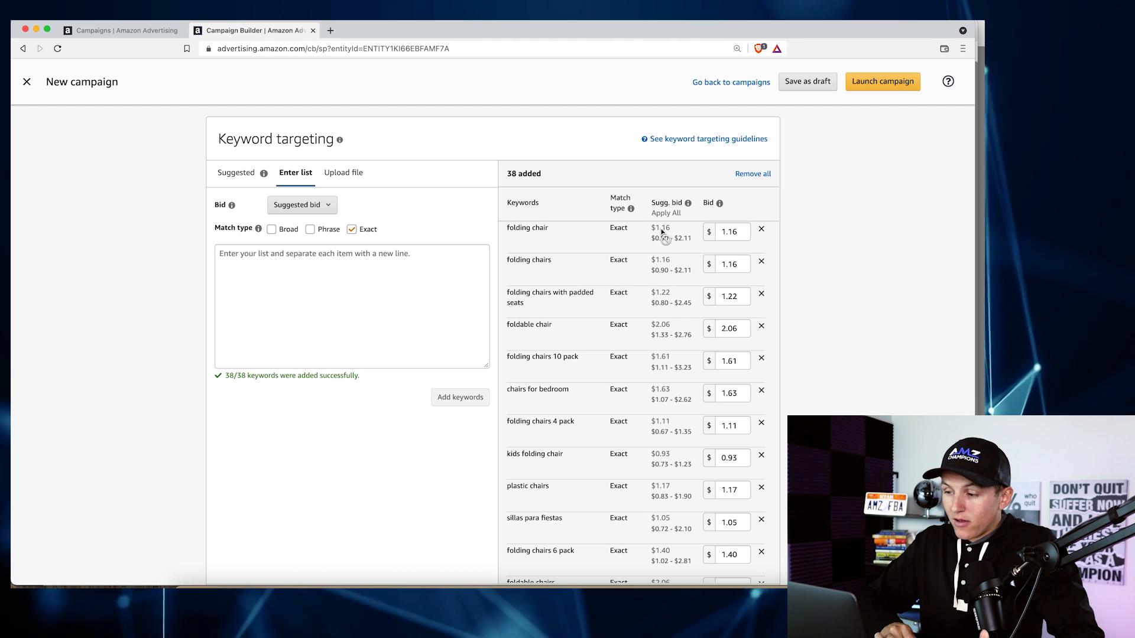
double_click(730, 232)
type("2.")
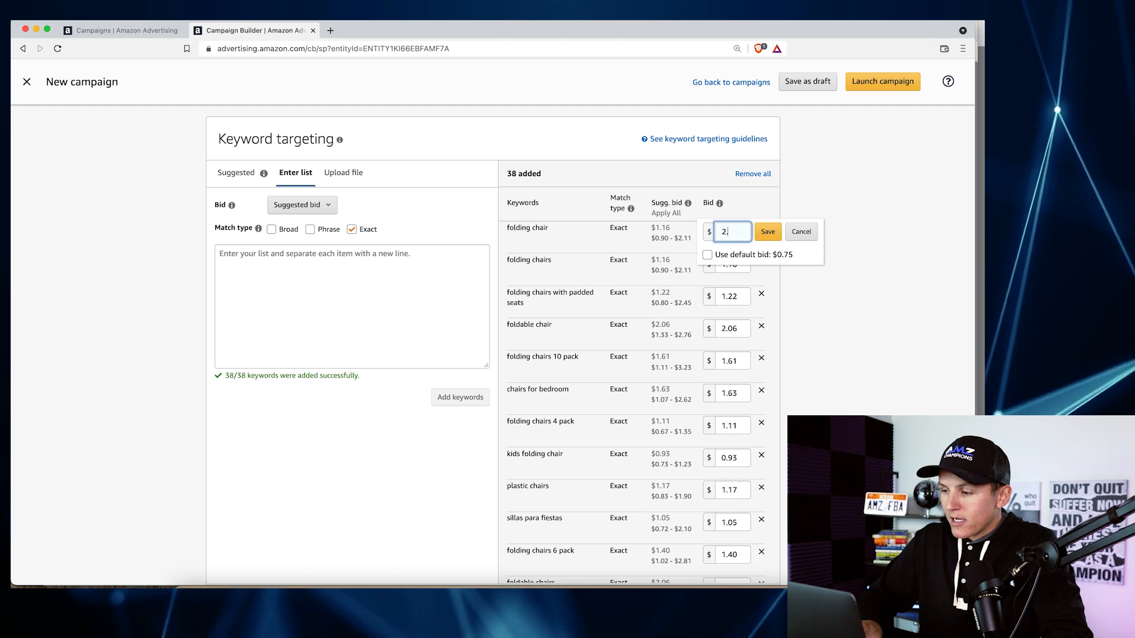
left_click(767, 232)
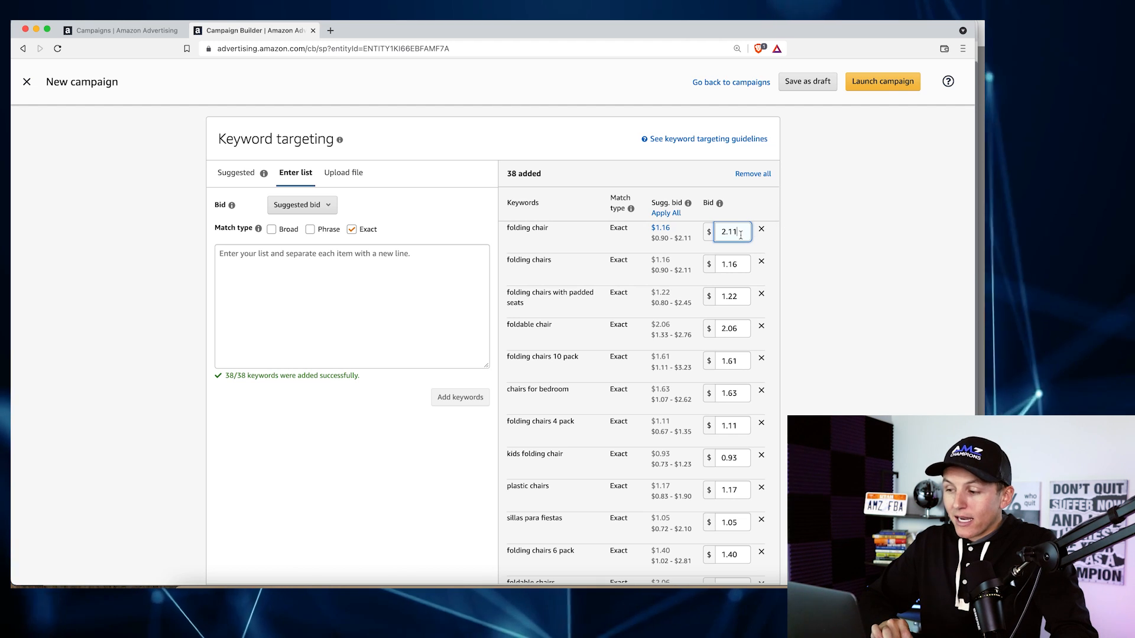
left_click(731, 264)
type("2")
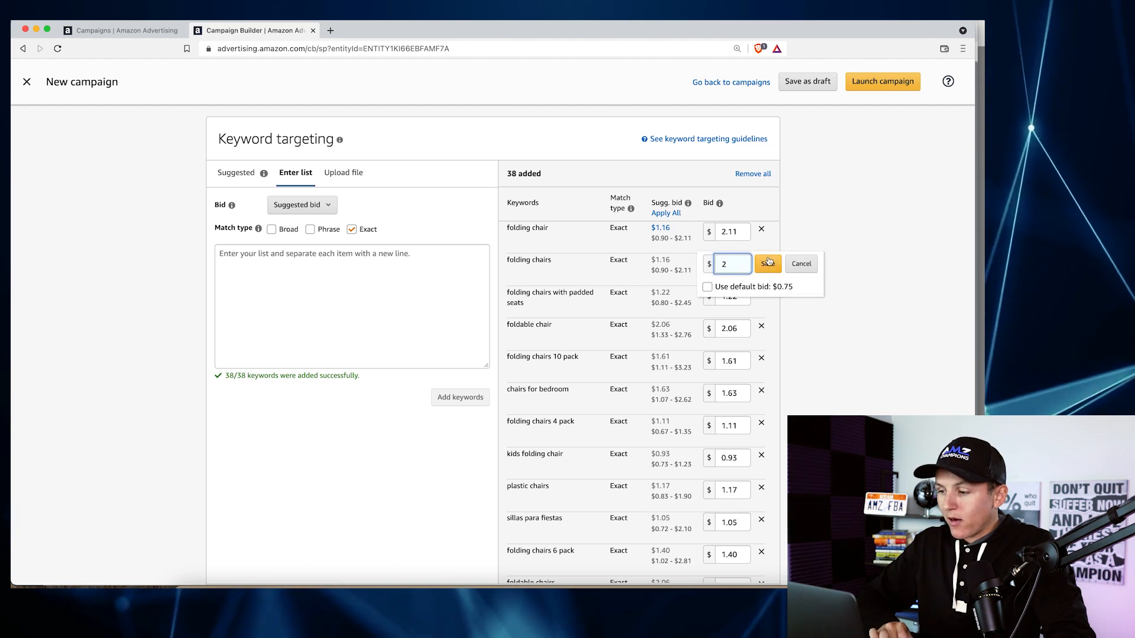
left_click(774, 266)
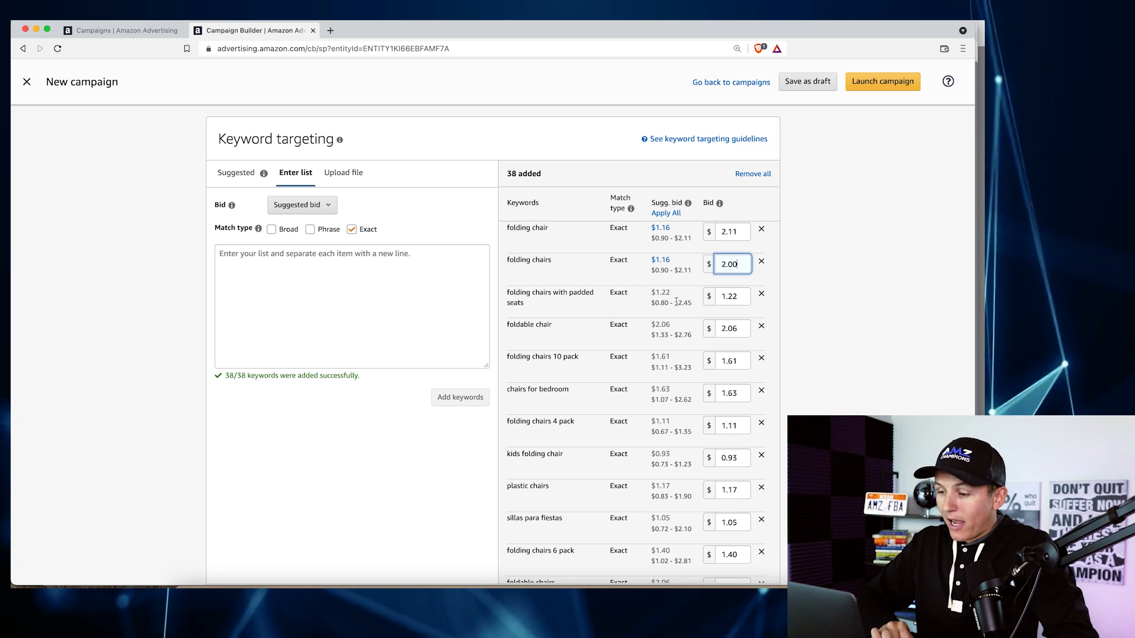
Set the bid for the keyword "foldable chair" to $1.33
scroll(695, 312, "down", 2)
scroll(694, 312, "up", 2)
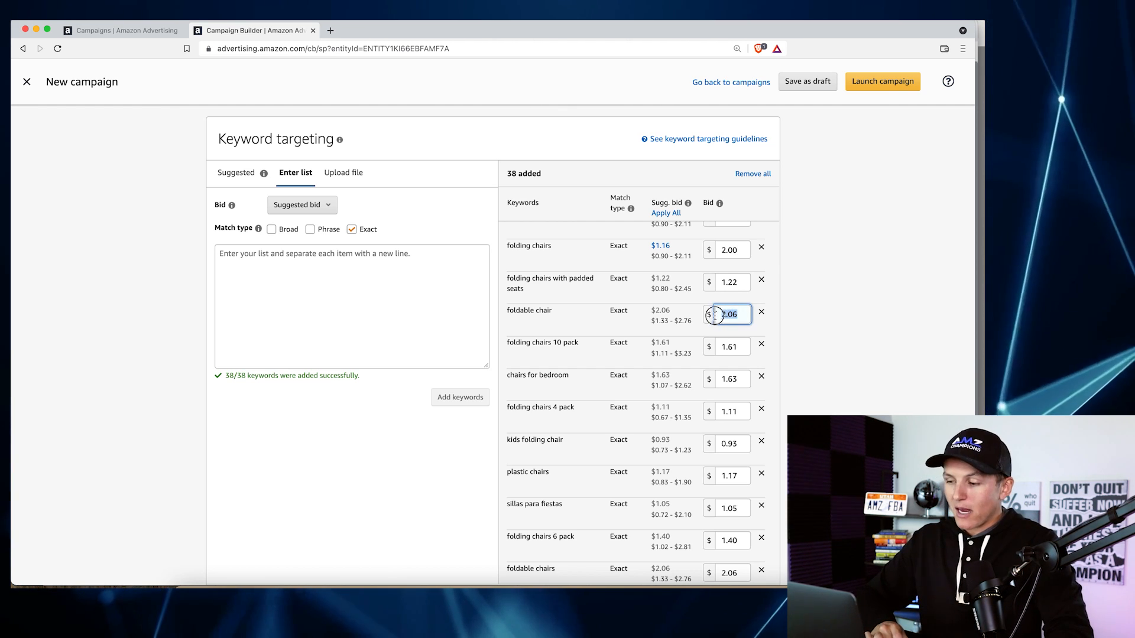
left_click(733, 314)
type("1.33")
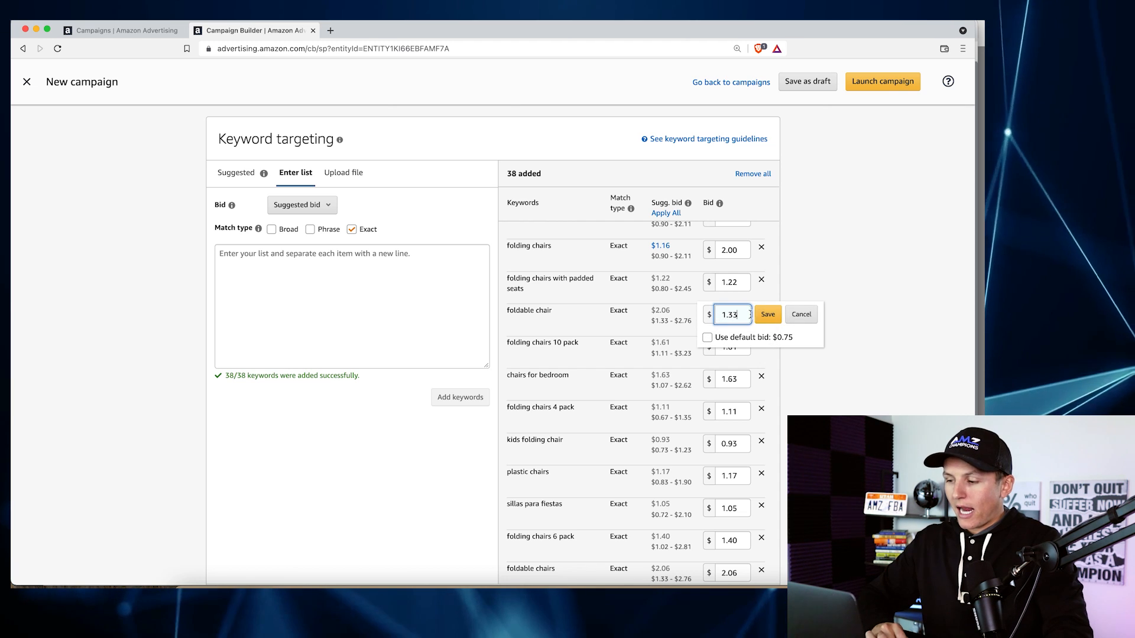
left_click(768, 315)
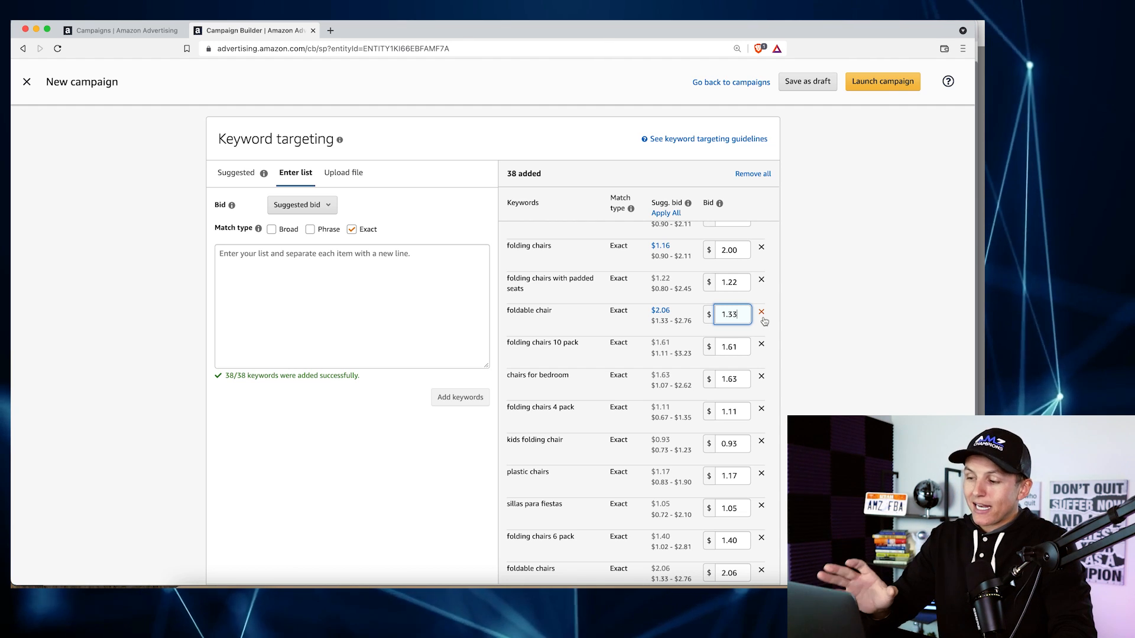
Review the suggested bids of the remaining added keywords and the rest of the campaign form down to the launch option
scroll(762, 325, "down", 15)
scroll(668, 293, "down", 5)
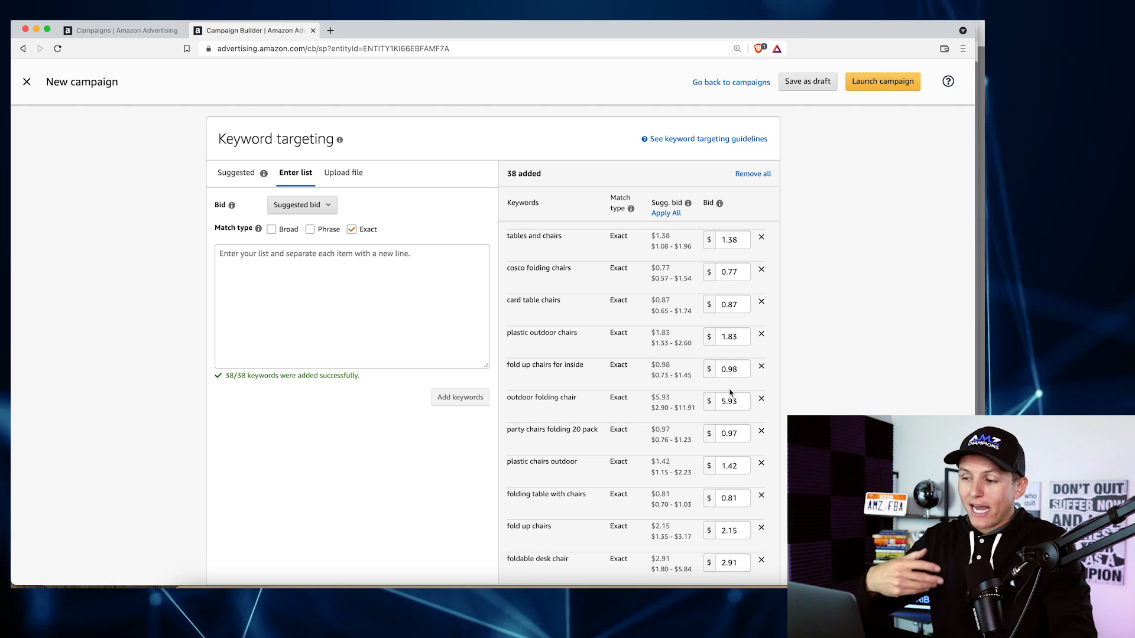
scroll(730, 393, "down", 5)
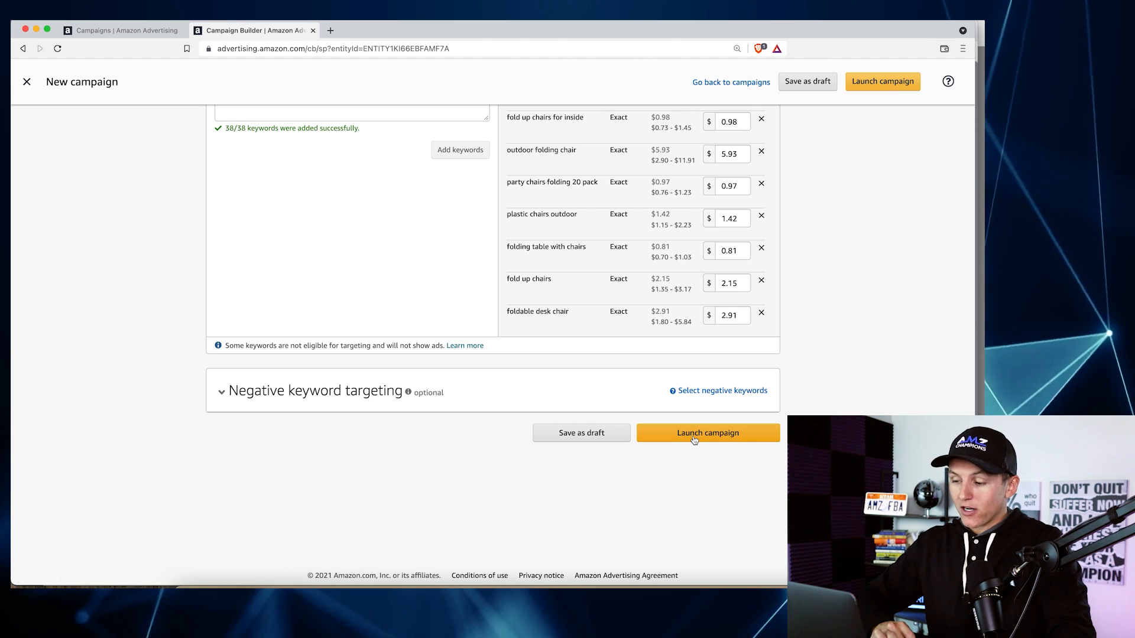
scroll(696, 332, "up", 3)
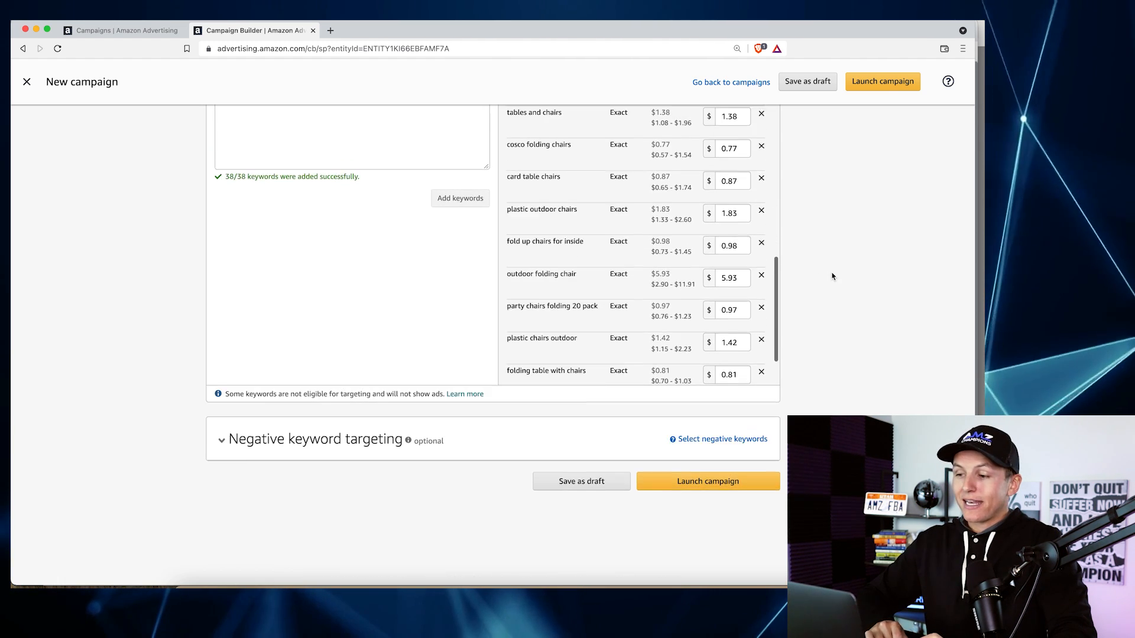
scroll(832, 276, "up", 2)
scroll(832, 276, "up", 2)
scroll(586, 208, "up", 5)
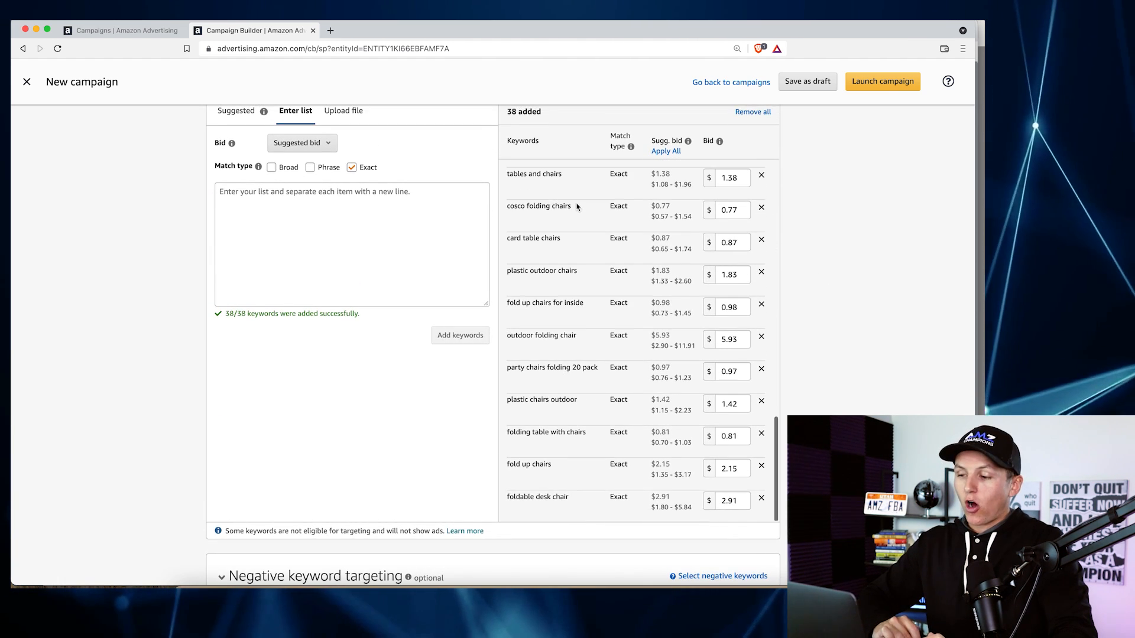
scroll(576, 206, "up", 8)
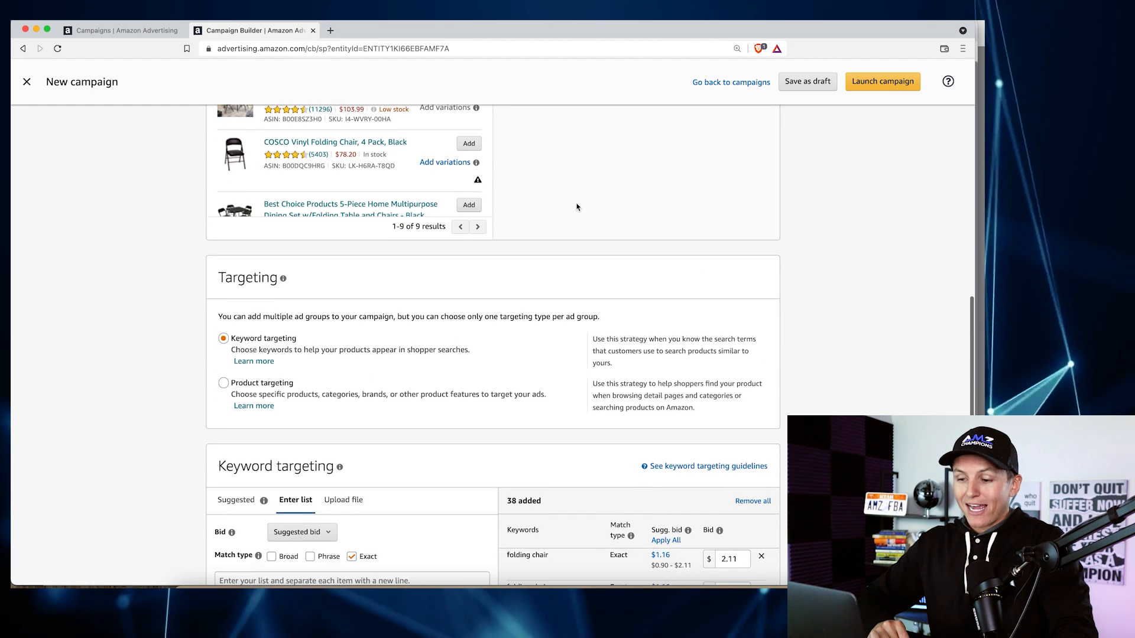
Keep keyword targeting selected and look through the suggested exact-match keywords
left_click(261, 335)
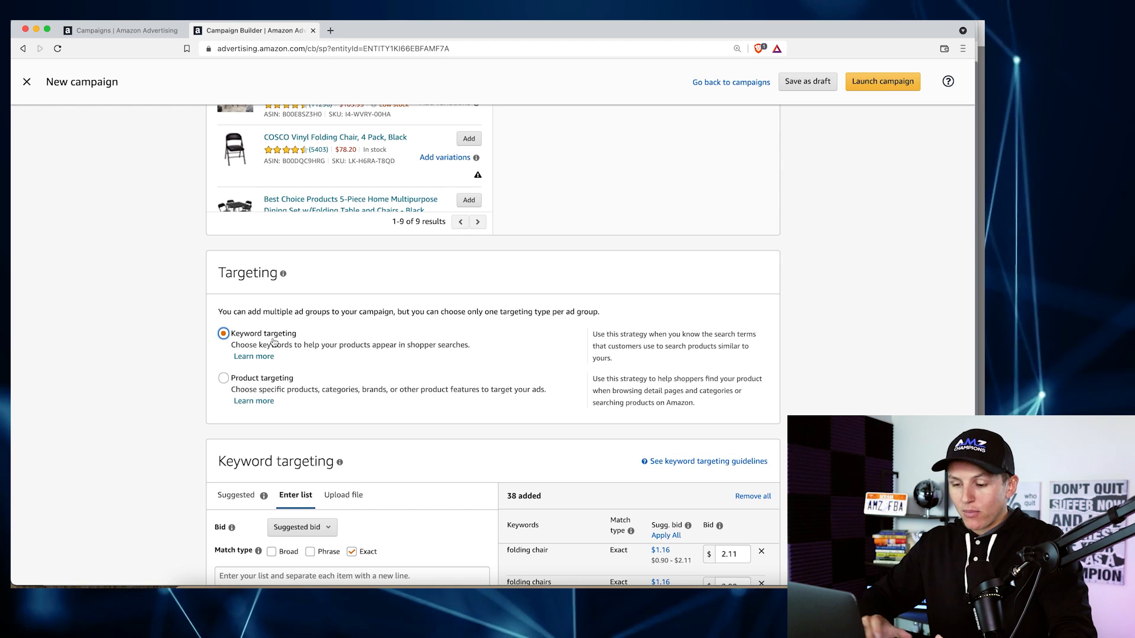
scroll(273, 341, "down", 3)
left_click(240, 334)
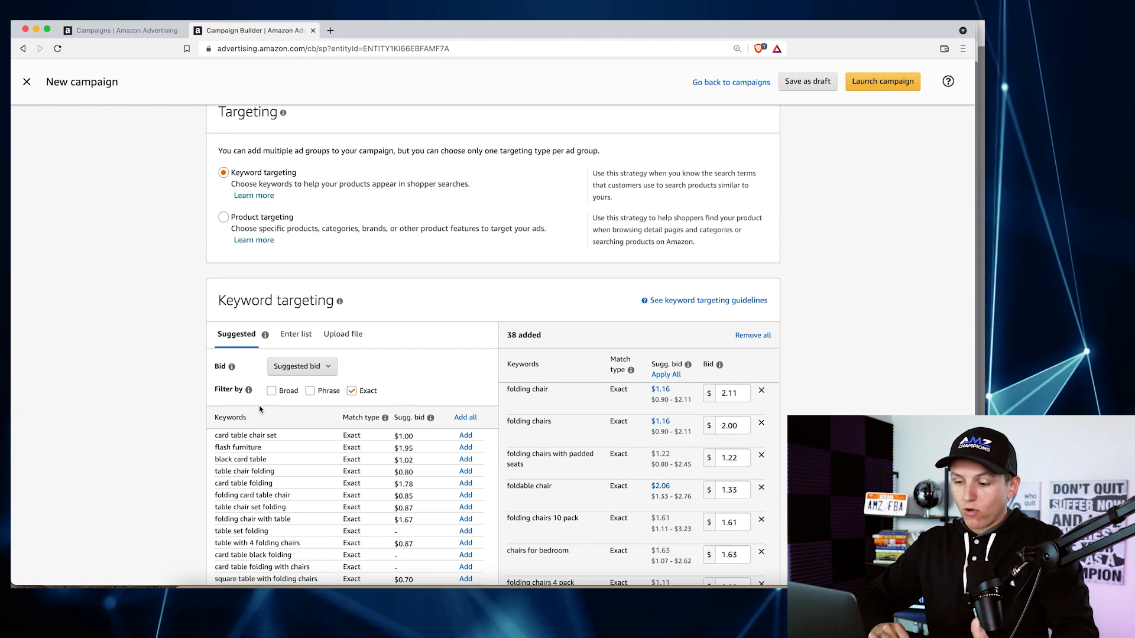
scroll(260, 407, "down", 2)
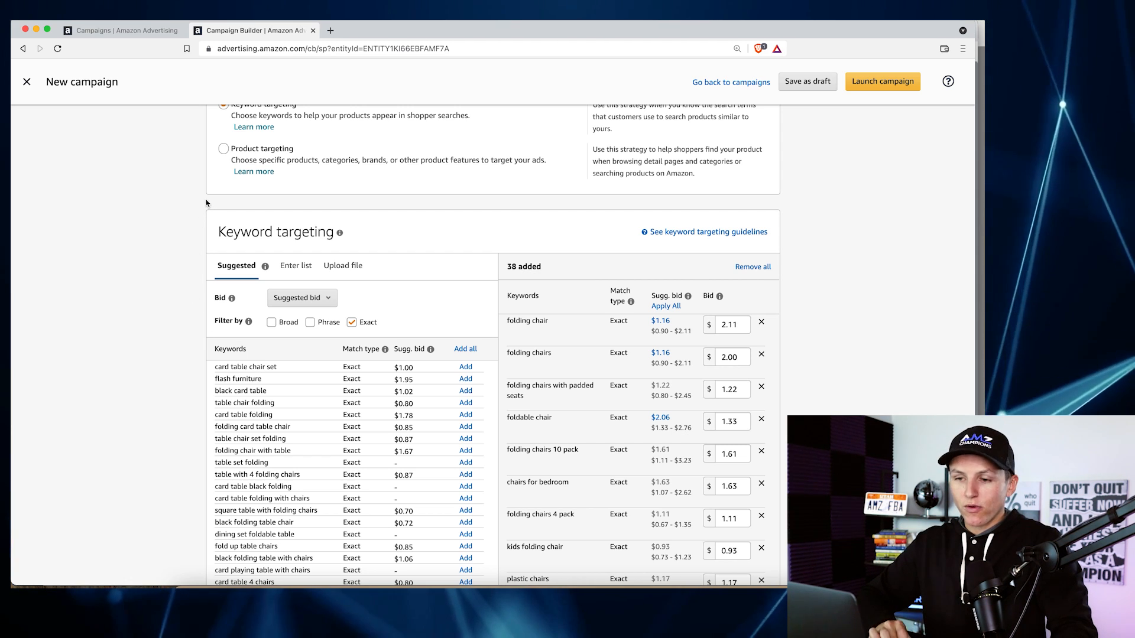
Refresh the campaigns list and open the negative targeting settings of the Chairs Auto campaign
left_click(140, 33)
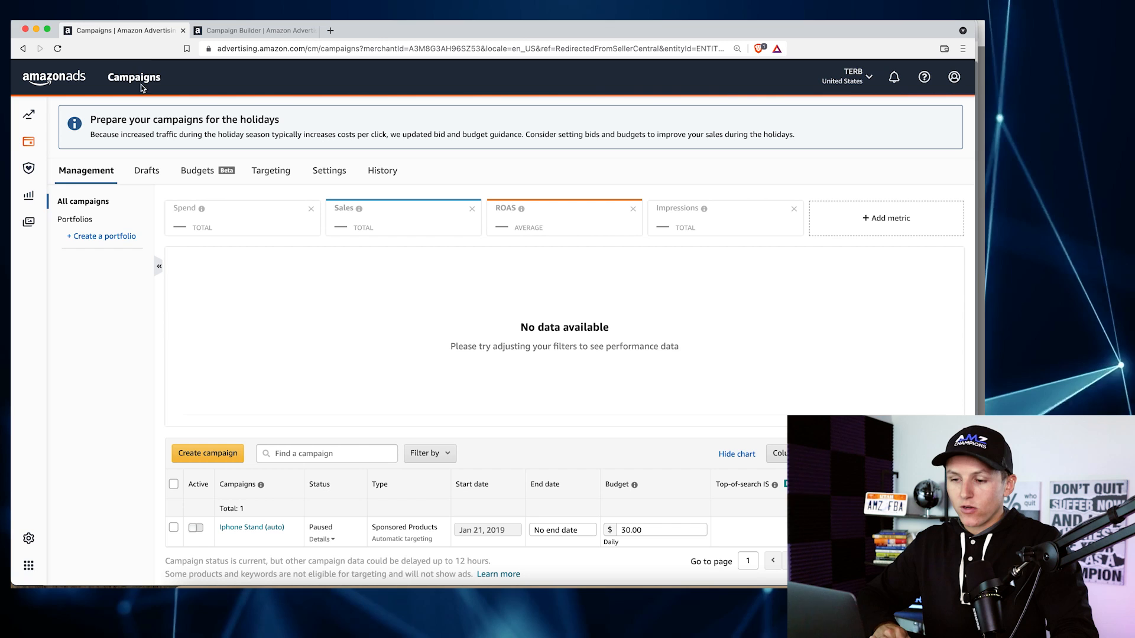
left_click(58, 49)
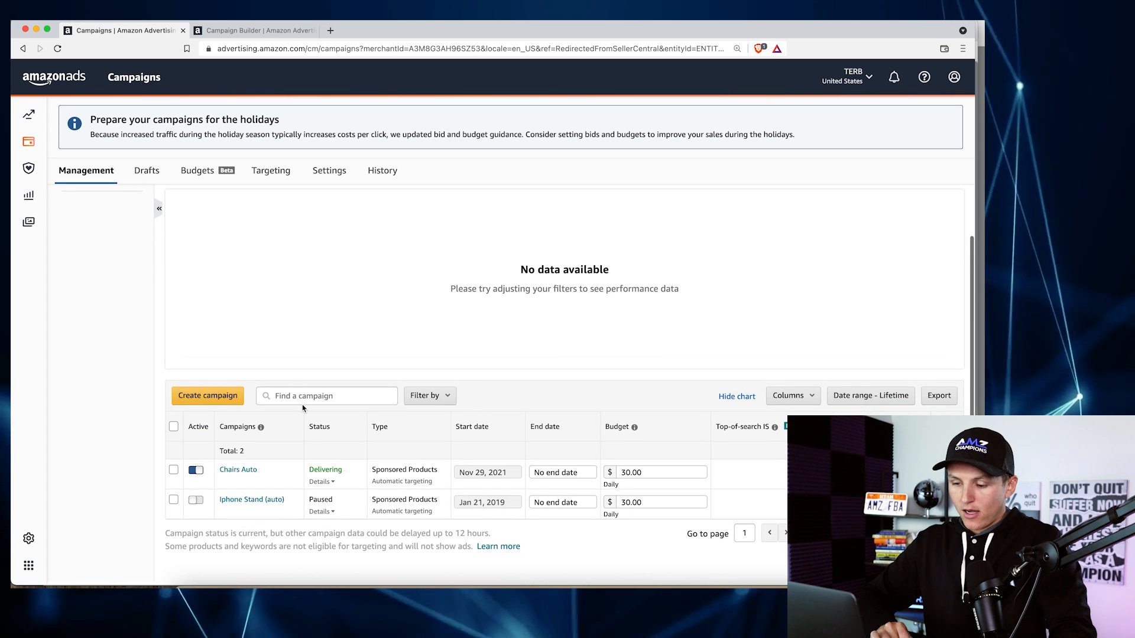
scroll(280, 434, "down", 1)
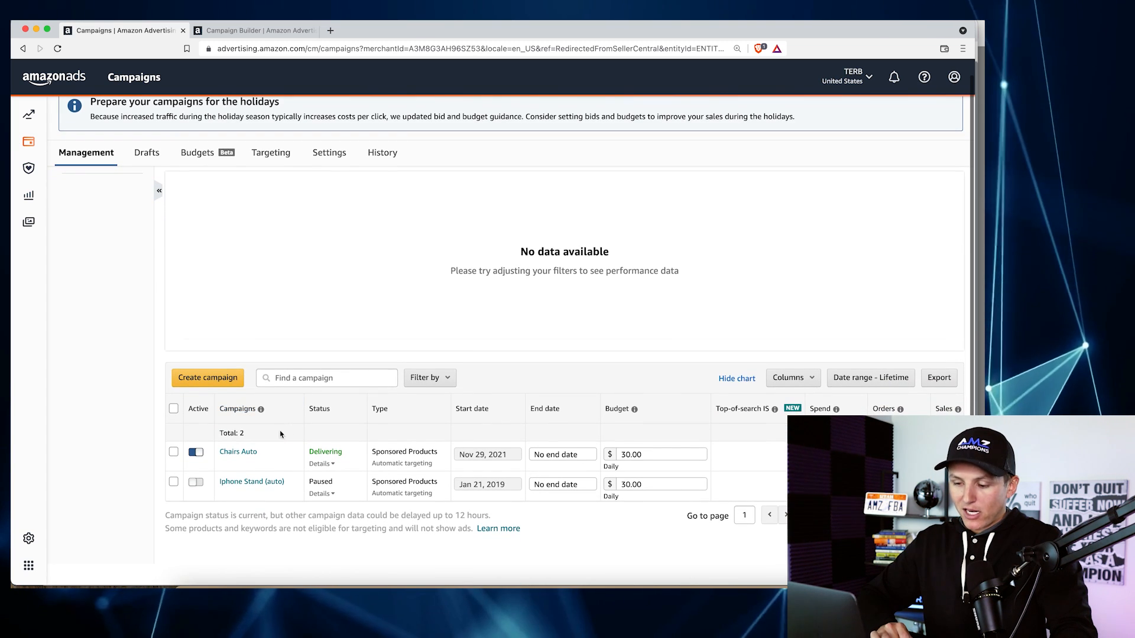
left_click(238, 453)
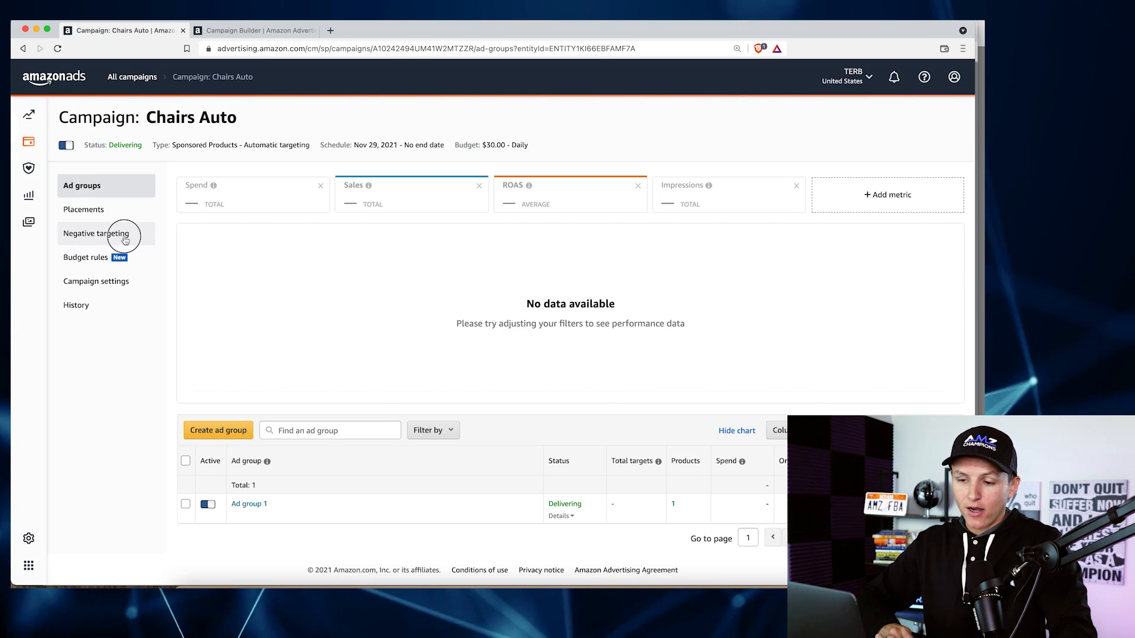
left_click(124, 240)
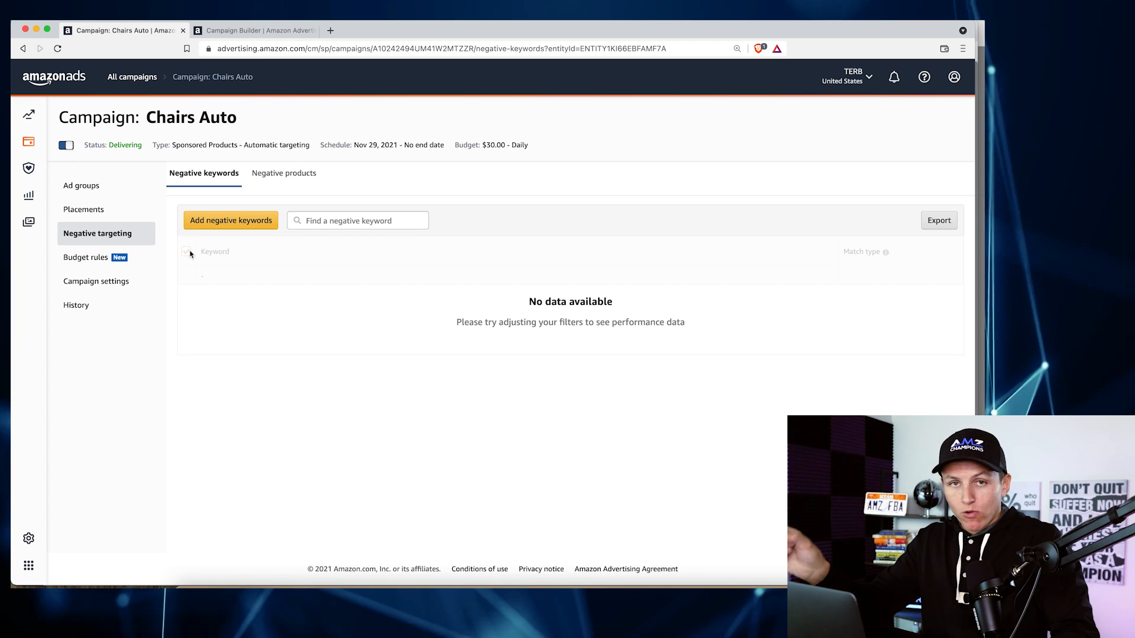
Paste the copied keyword list into Chairs Auto as negative exact keywords, add them all and save
left_click(234, 221)
left_click(274, 159)
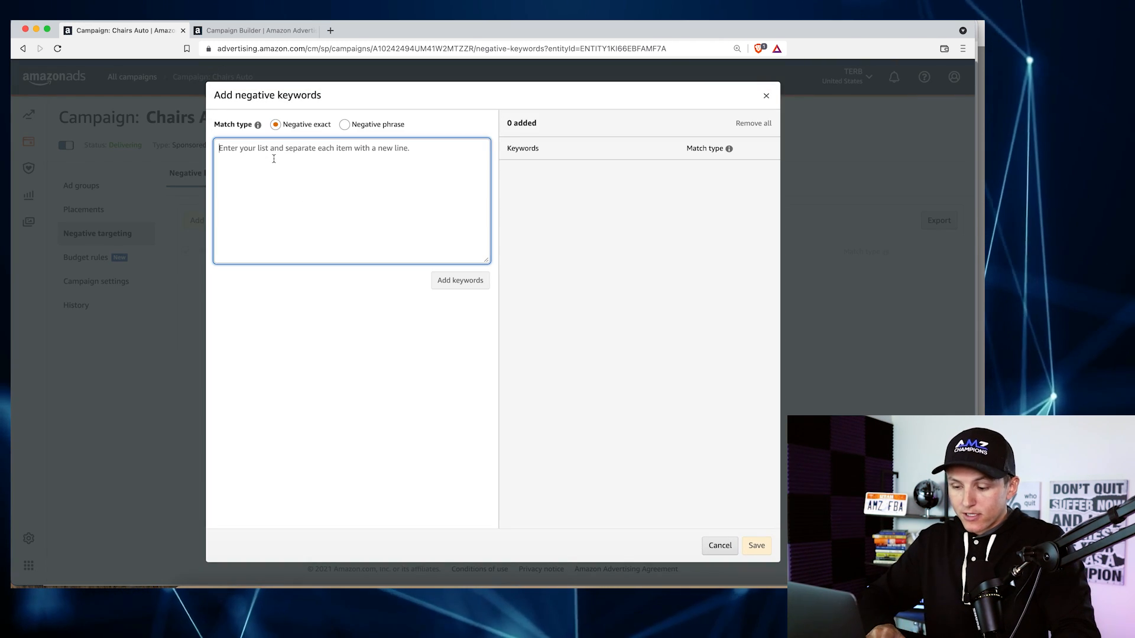
key("ctrl+v")
scroll(266, 189, "up", 2)
left_click(348, 201)
scroll(273, 177, "up", 5)
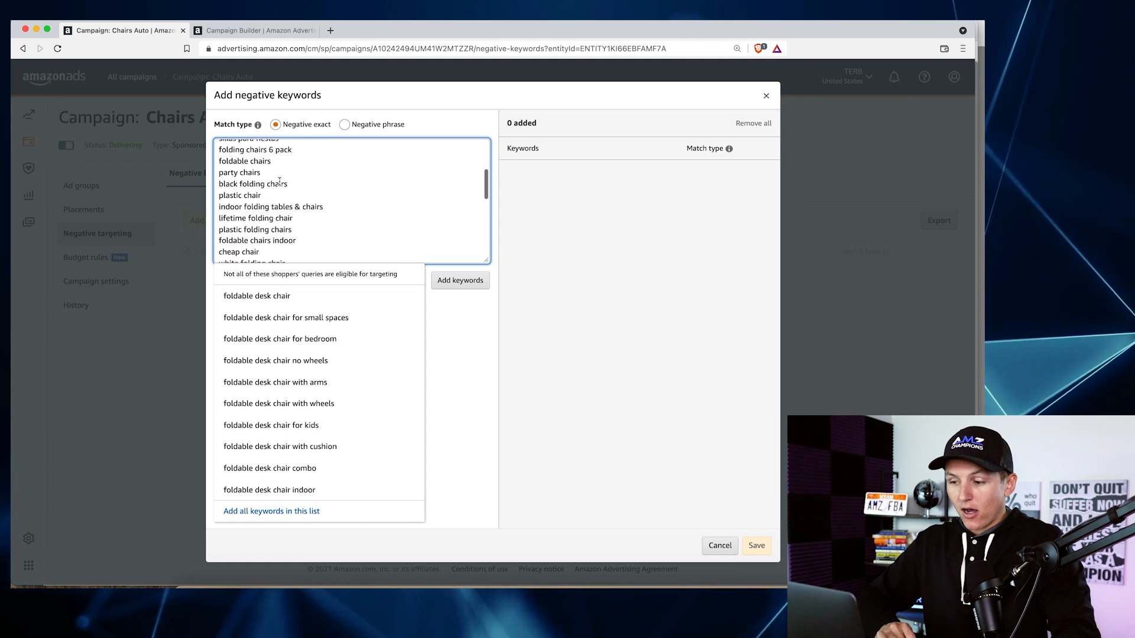
left_click(455, 280)
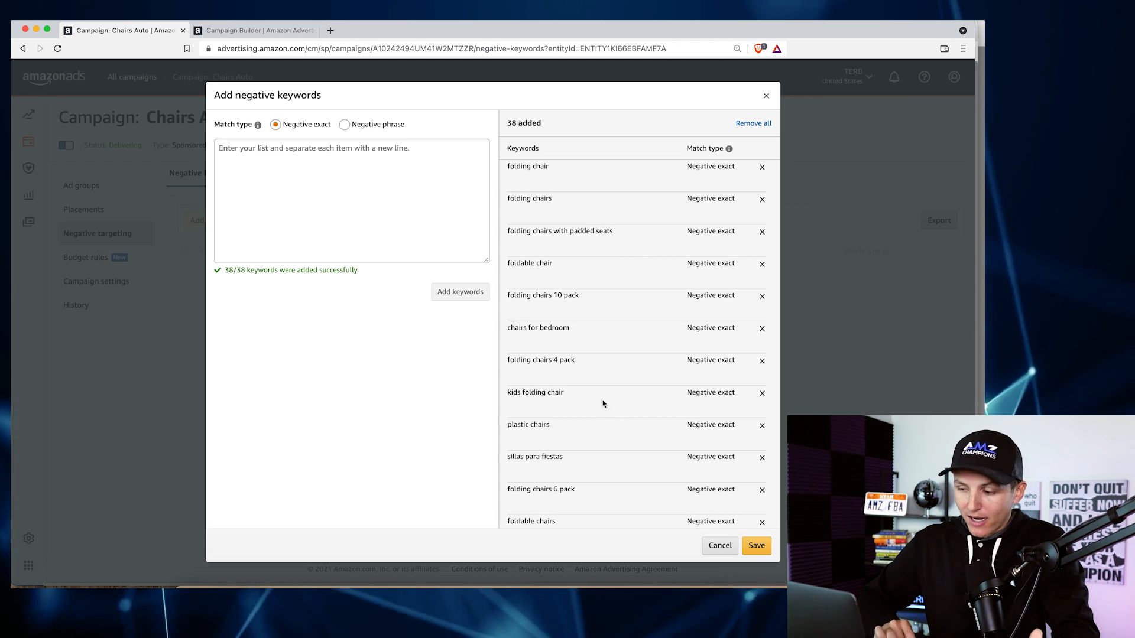
left_click(757, 546)
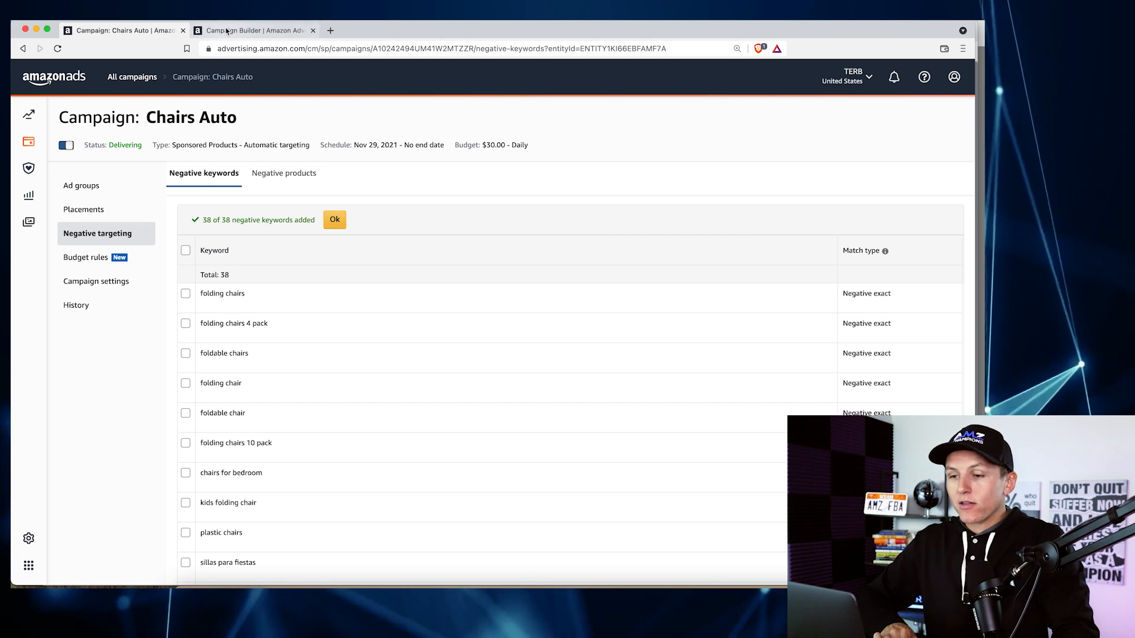
Return to the campaign builder and rename the campaign "Chair Manual Product Targeting"
key("ctrl+Tab")
scroll(258, 319, "up", 2)
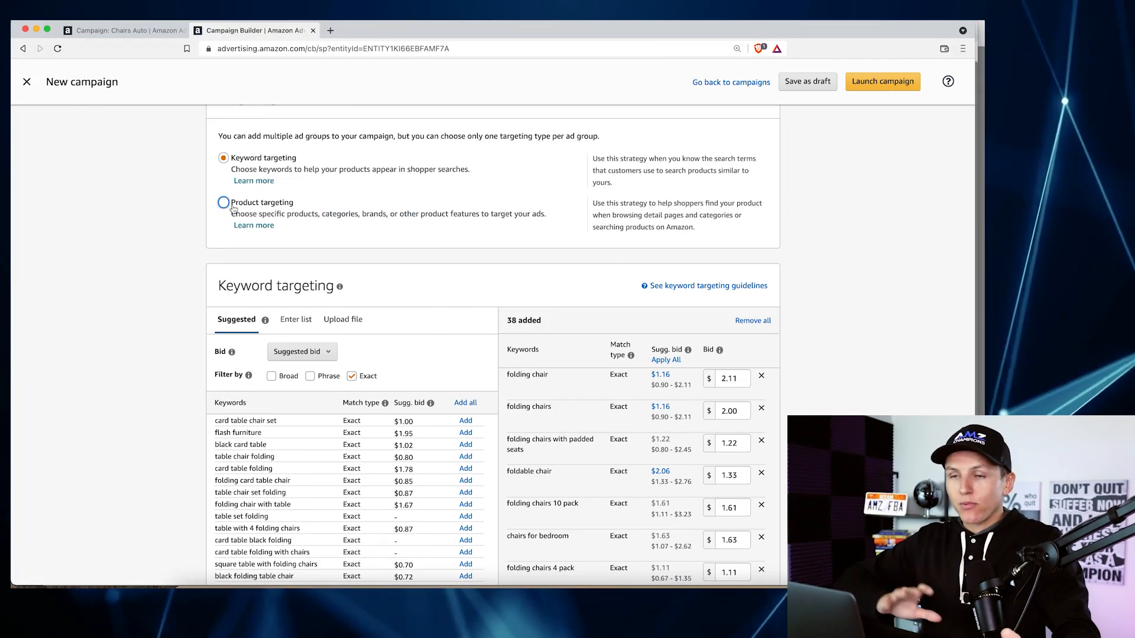
scroll(232, 208, "up", 15)
scroll(232, 208, "down", 1)
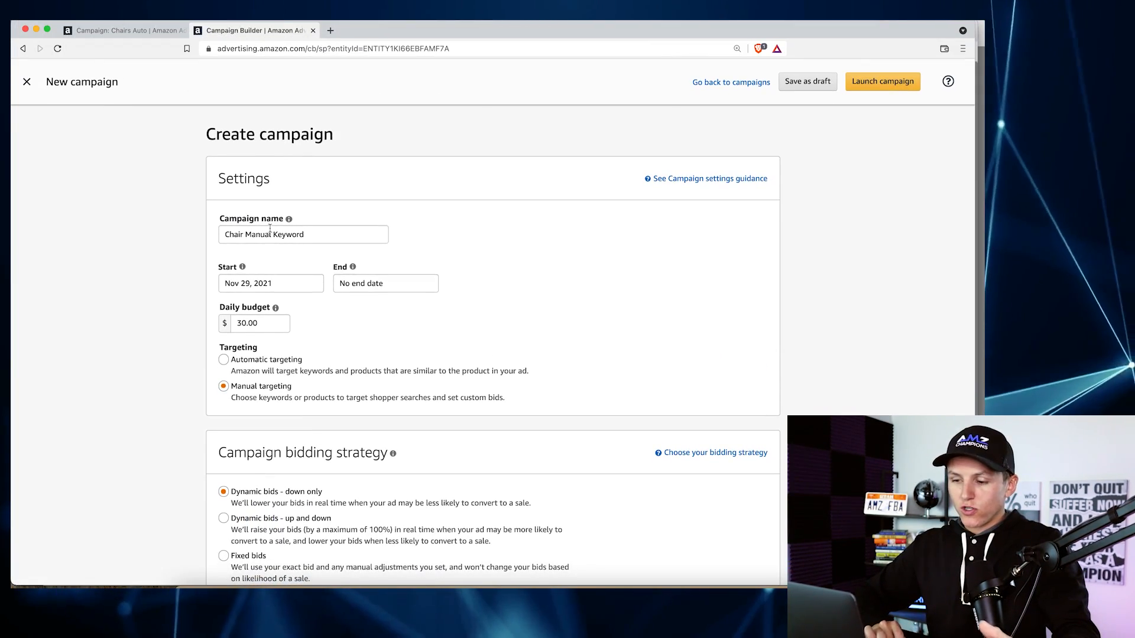
double_click(260, 234)
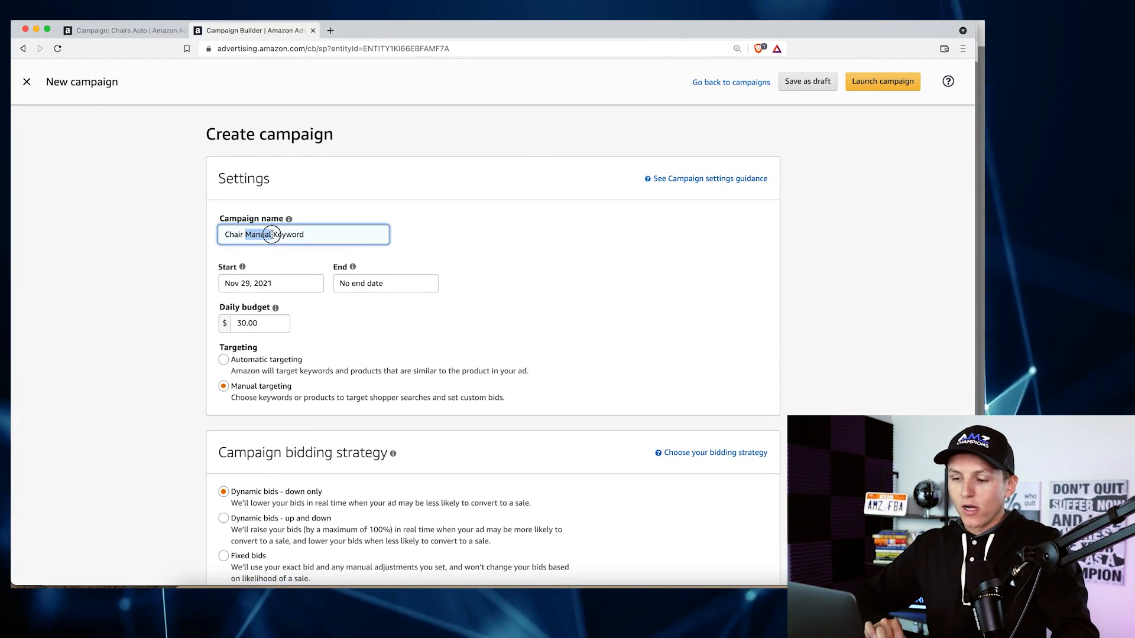
left_click_drag(273, 234, 318, 234)
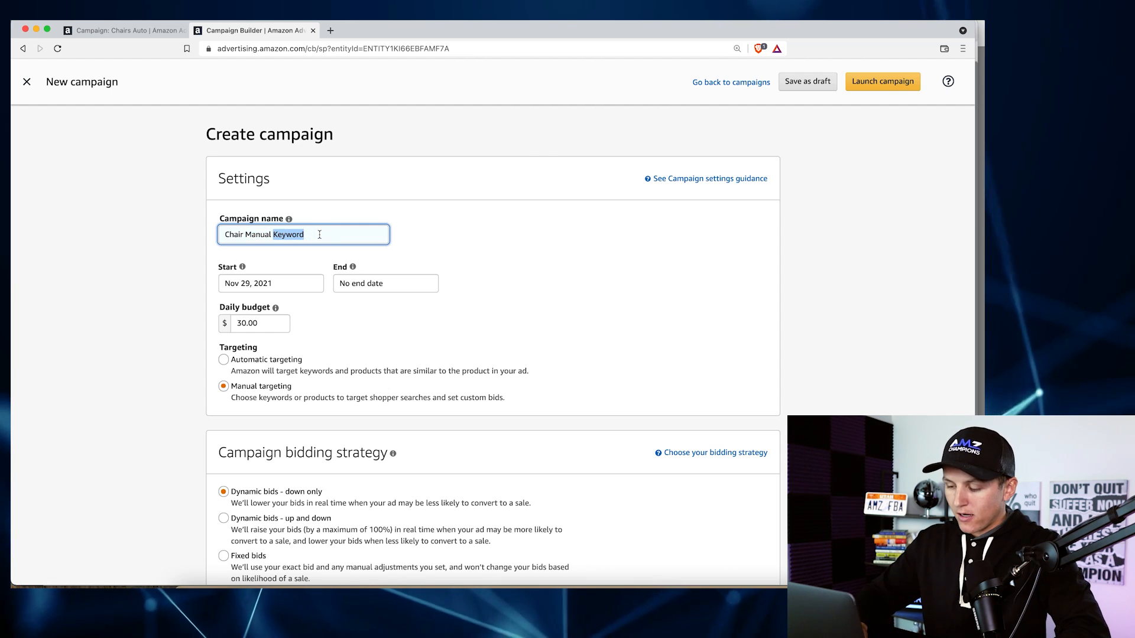
type("Product Targeting")
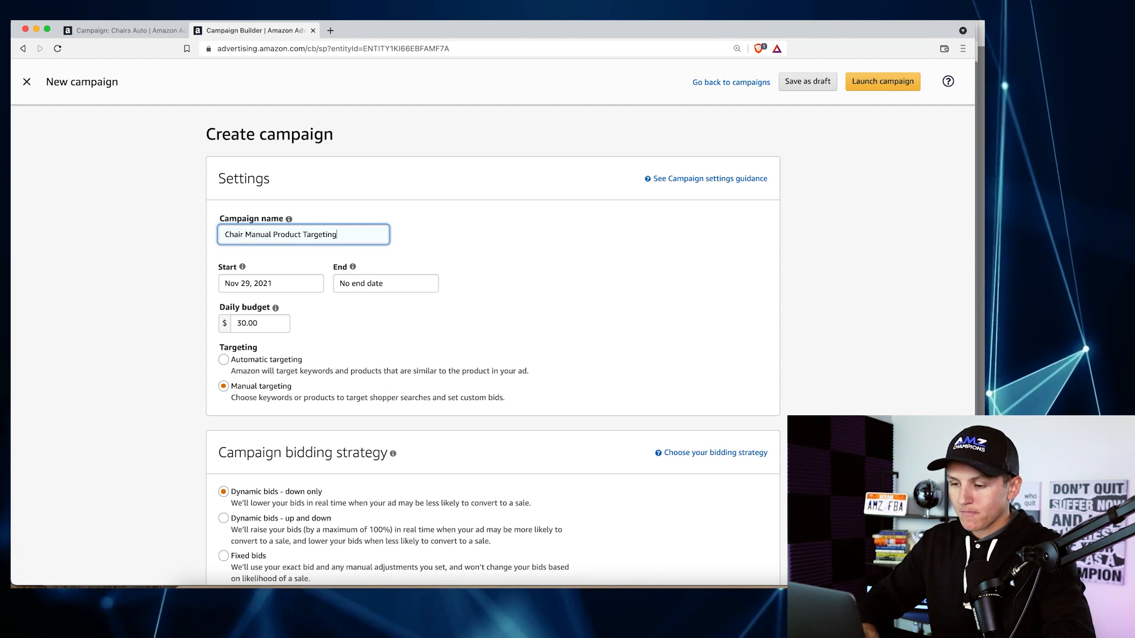
Switch the campaign's targeting type from keyword targeting to product targeting and bring up its category suggestions
scroll(493, 343, "down", 5)
scroll(501, 227, "down", 12)
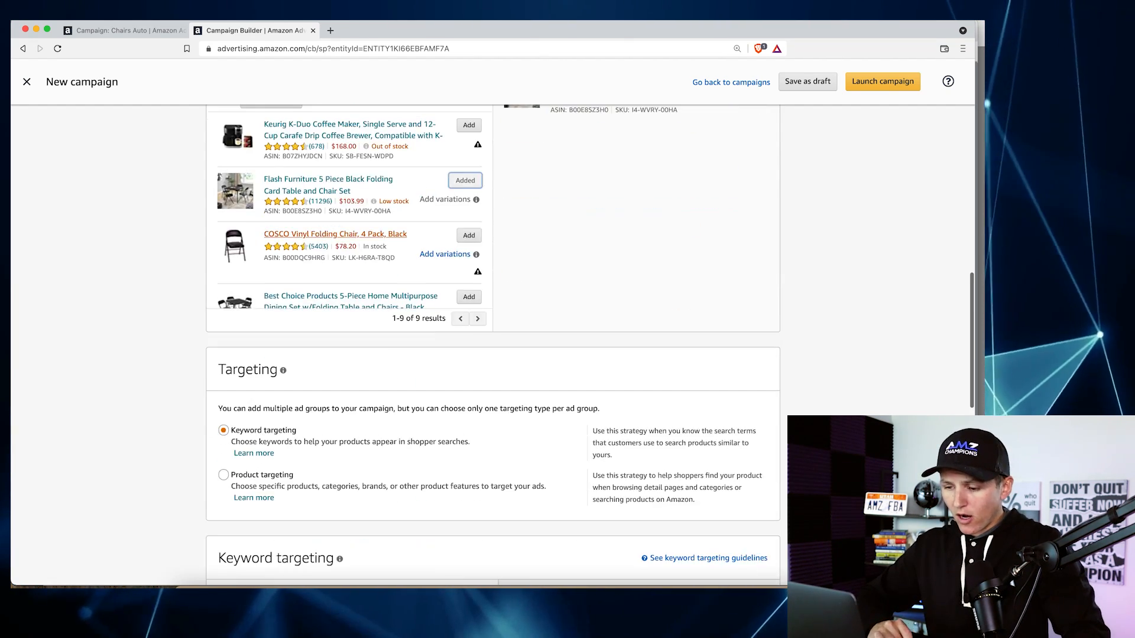
scroll(501, 227, "down", 1)
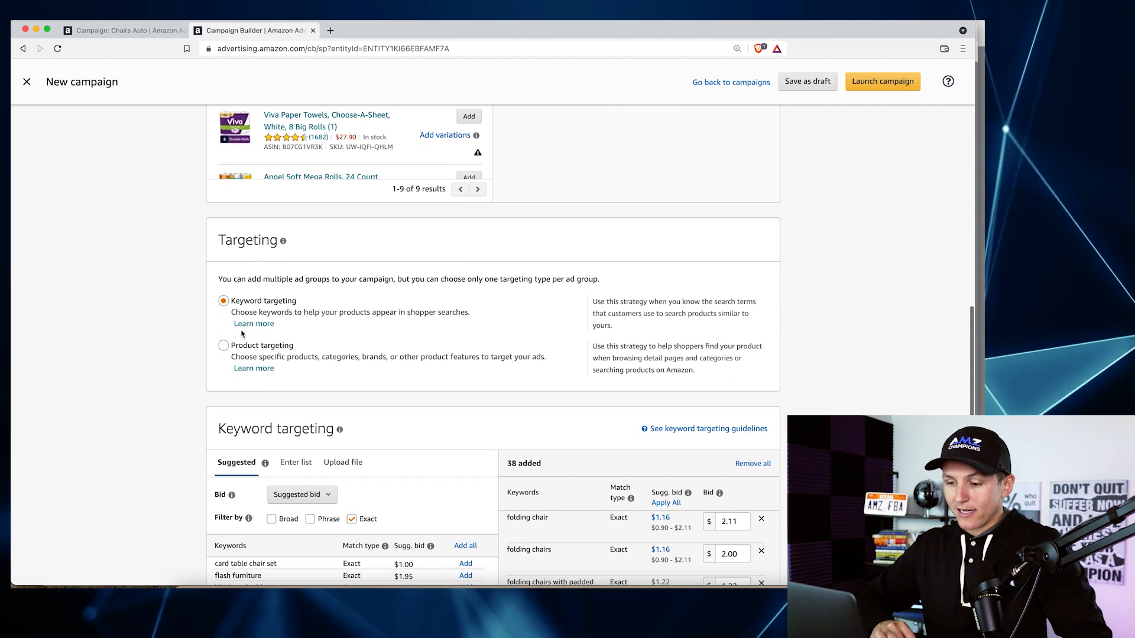
left_click(223, 346)
scroll(323, 303, "down", 3)
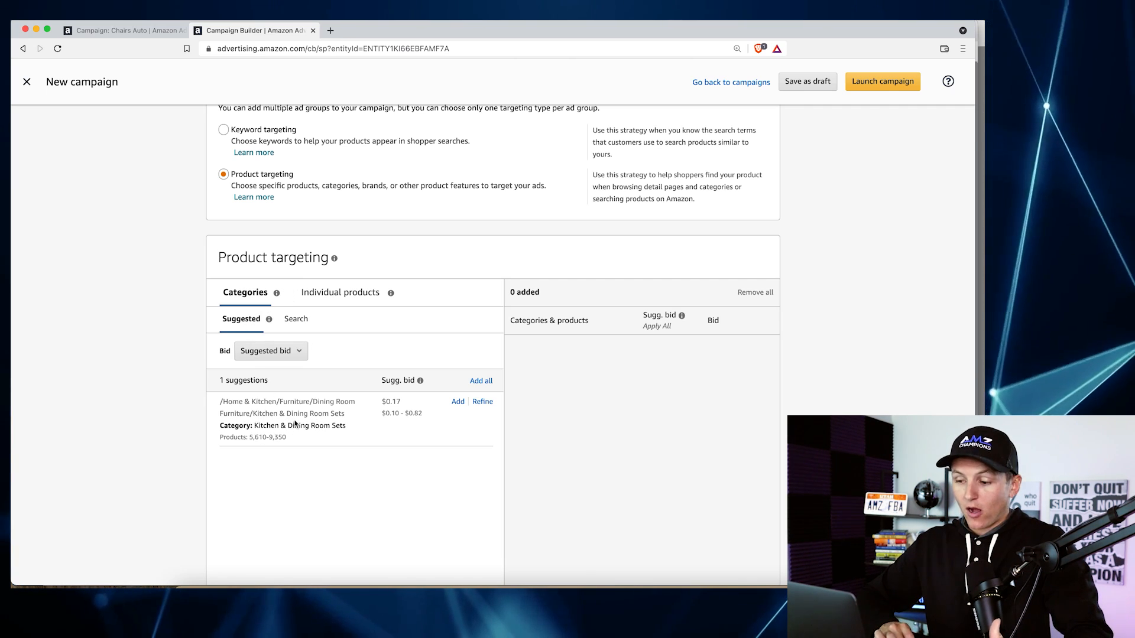
Look through the suggested individual products to target, and open the manual ASIN list entry
left_click(324, 298)
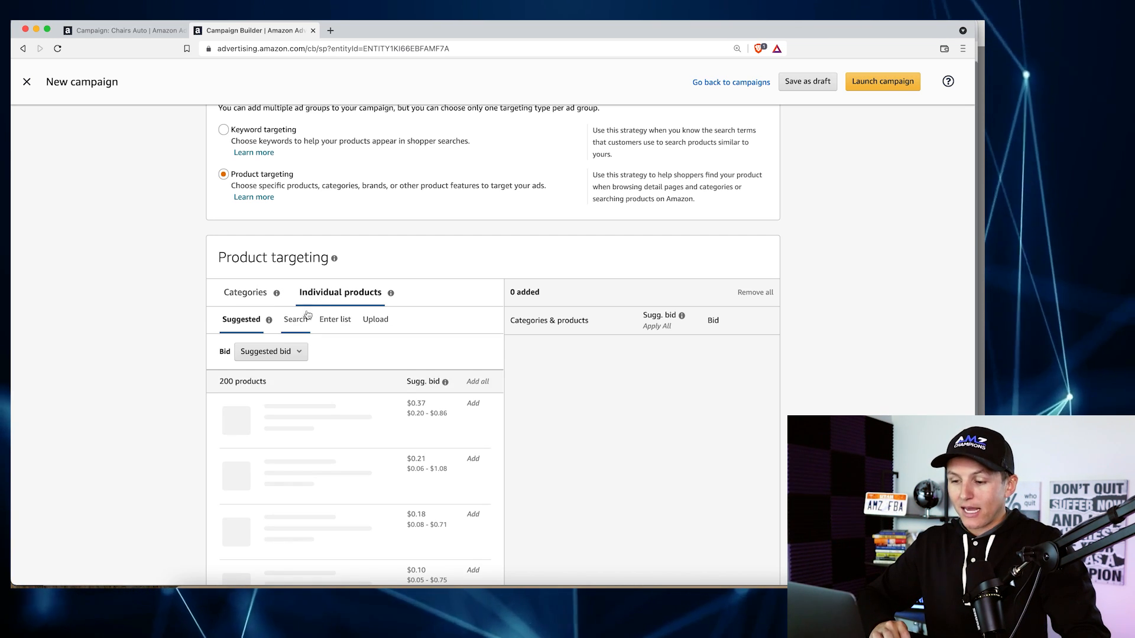
left_click(269, 320)
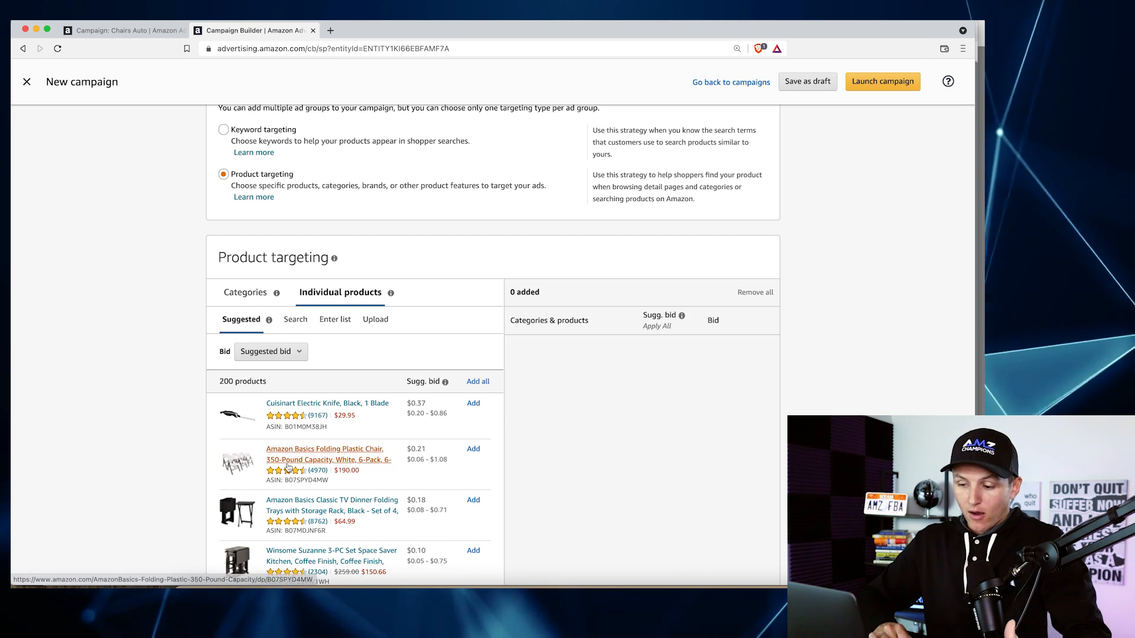
scroll(278, 449, "down", 3)
scroll(293, 438, "down", 1)
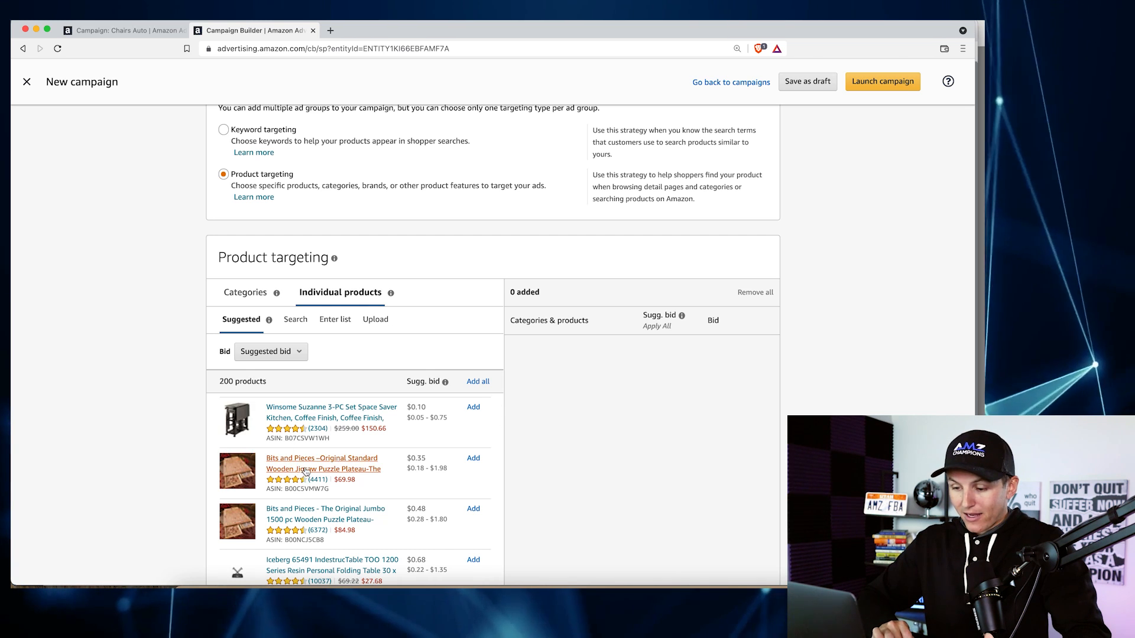
scroll(308, 472, "down", 5)
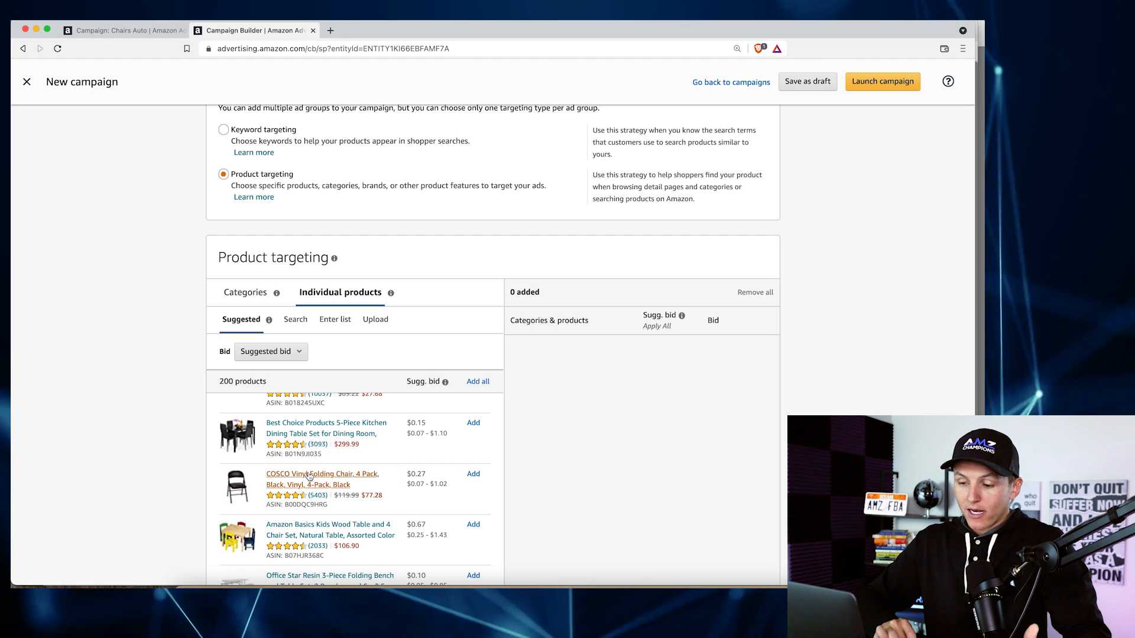
scroll(313, 485, "up", 5)
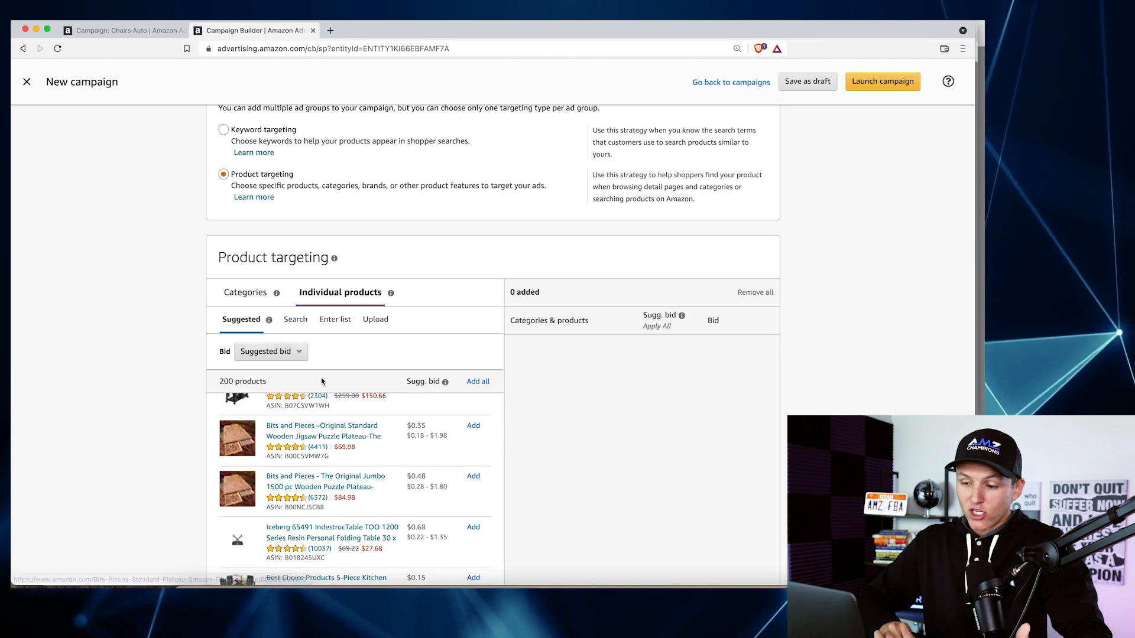
scroll(307, 390, "up", 3)
mouse_move(338, 415)
scroll(338, 416, "down", 2)
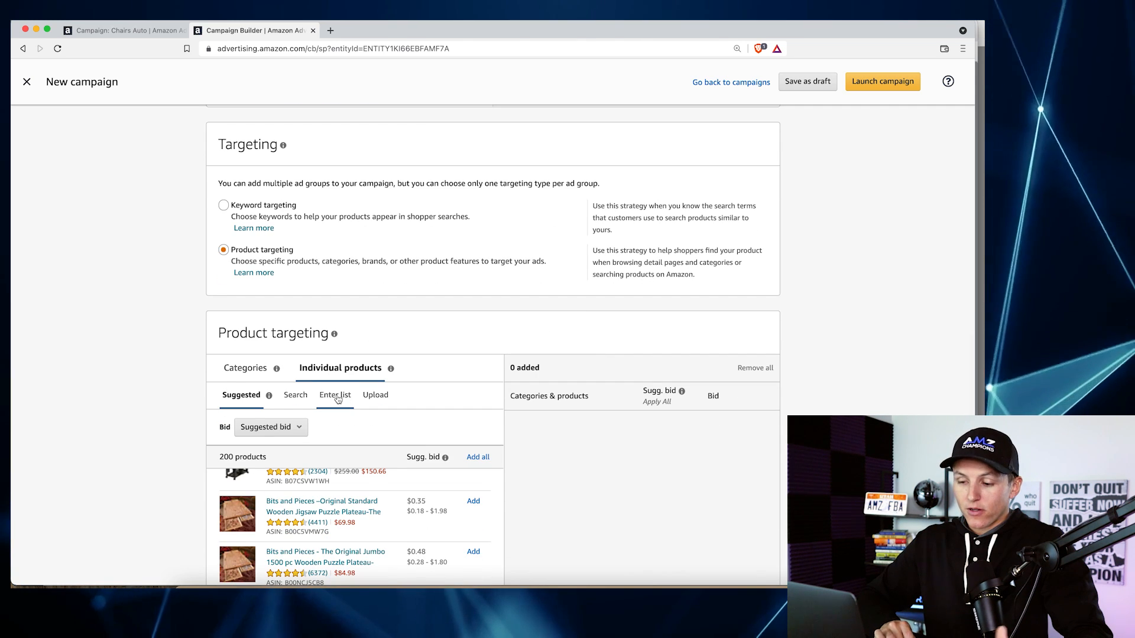
left_click(336, 396)
scroll(348, 322, "down", 2)
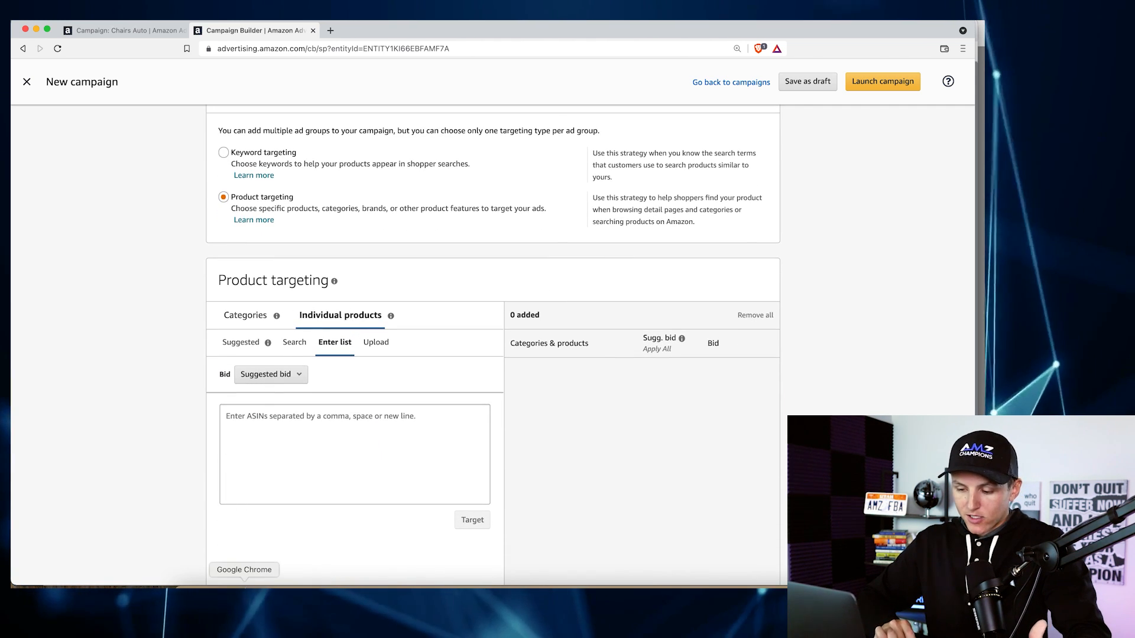
Switch to Chrome and get the ASIN B07SPYD4MW of the Amazon Basics folding chairs from the Amazon "folding chairs" results
left_click(244, 598)
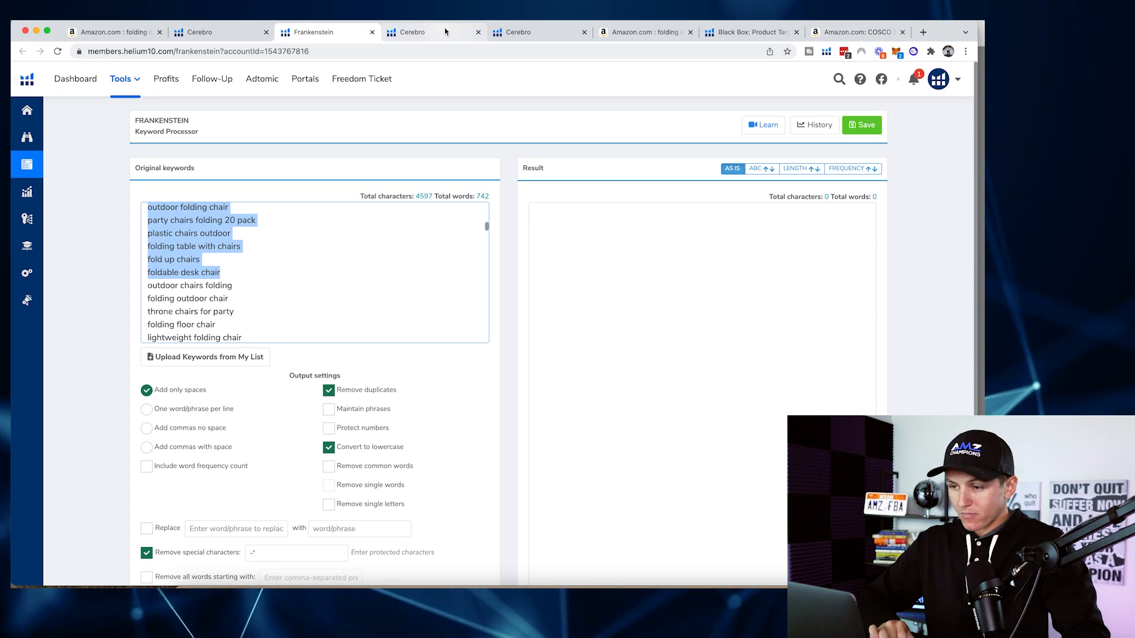
left_click(638, 32)
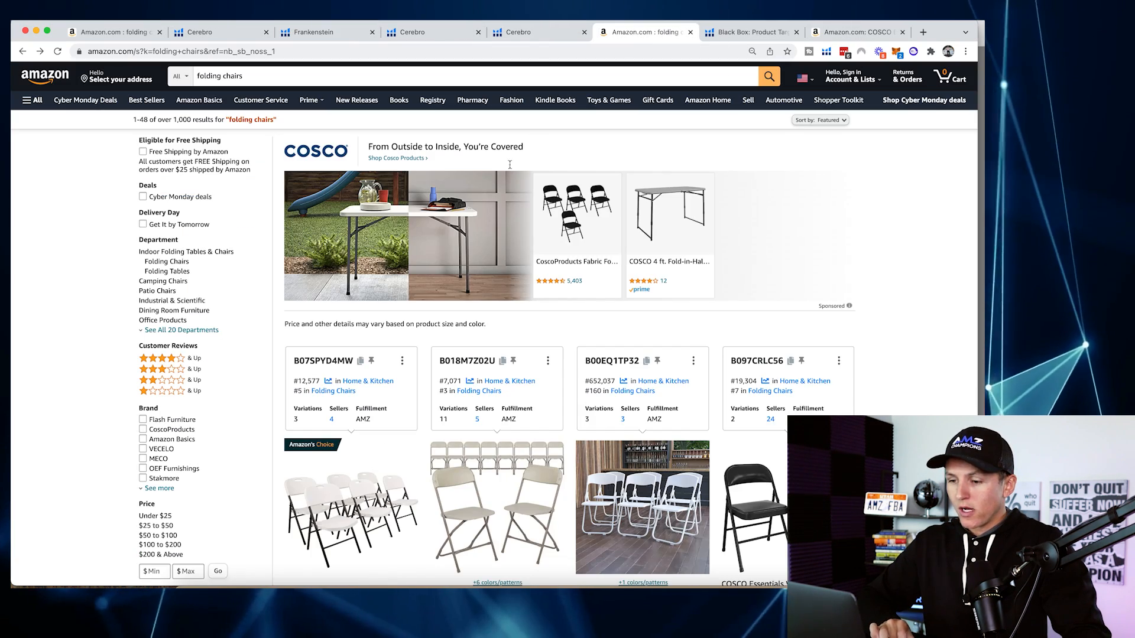
scroll(413, 291, "down", 1)
scroll(412, 291, "down", 1)
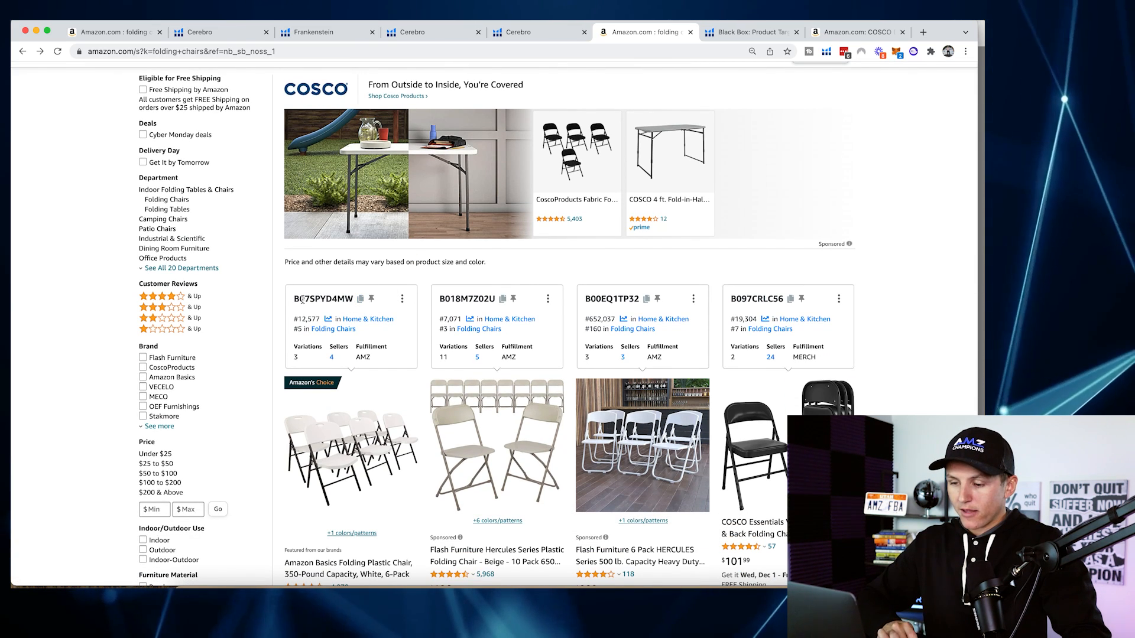
Open Helium 10's Black Box afresh and bring up its Product Targeting search
left_click(738, 33)
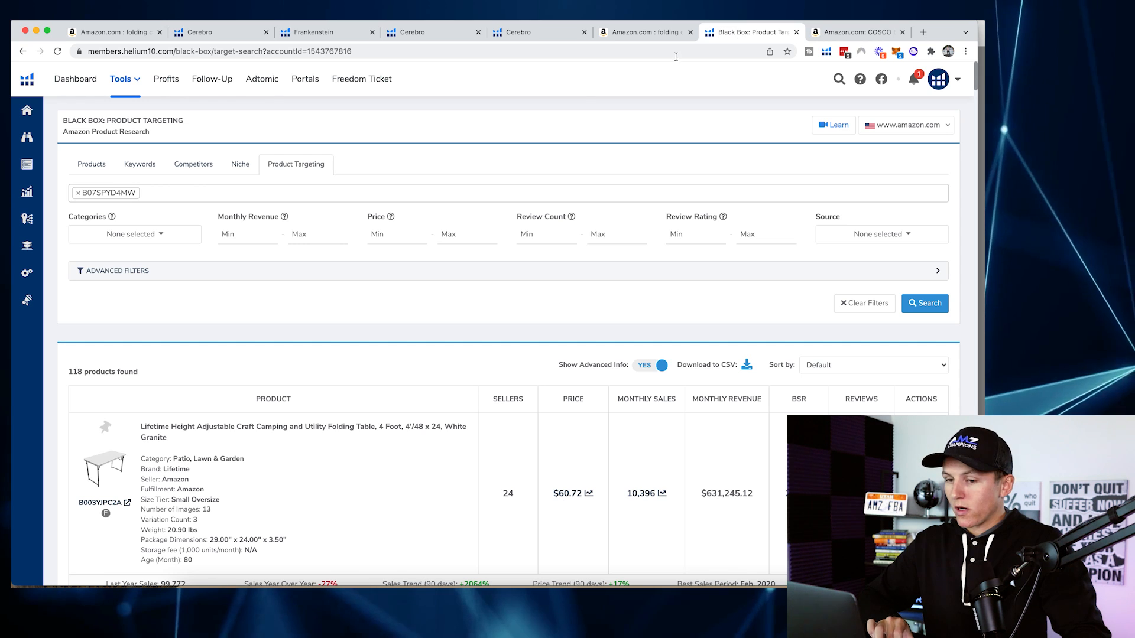
mouse_move(43, 143)
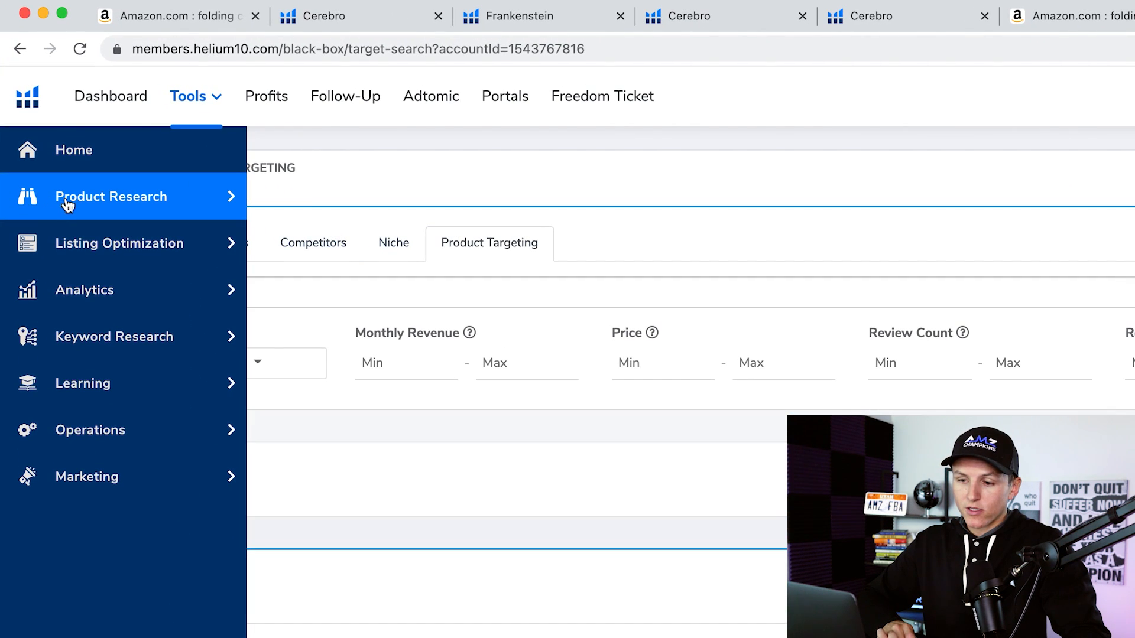
left_click(101, 204)
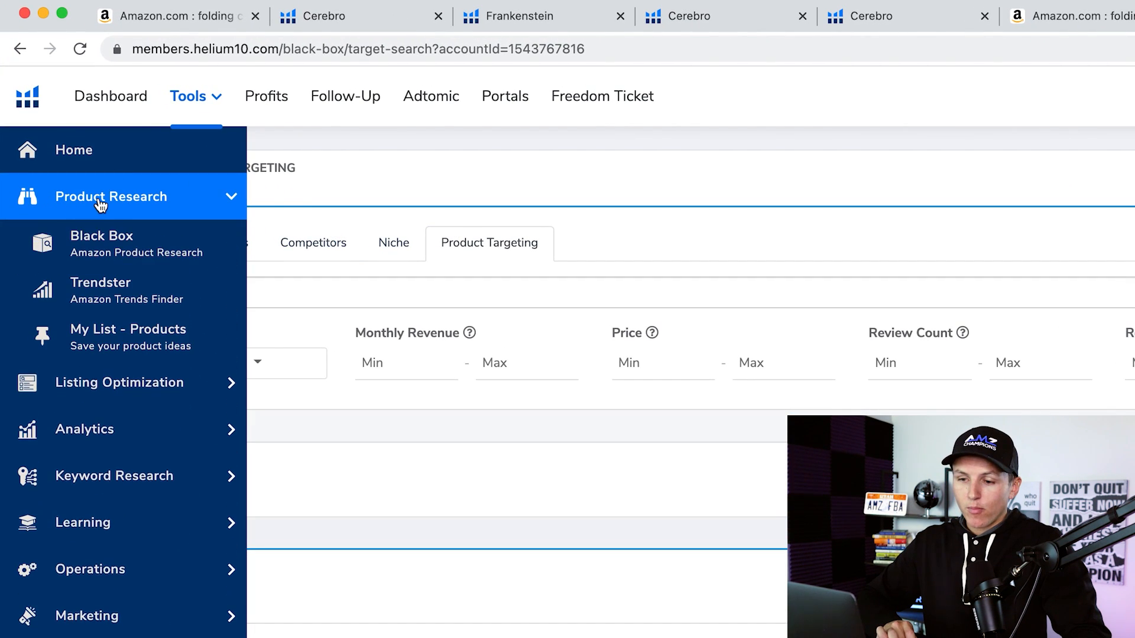
left_click(108, 247)
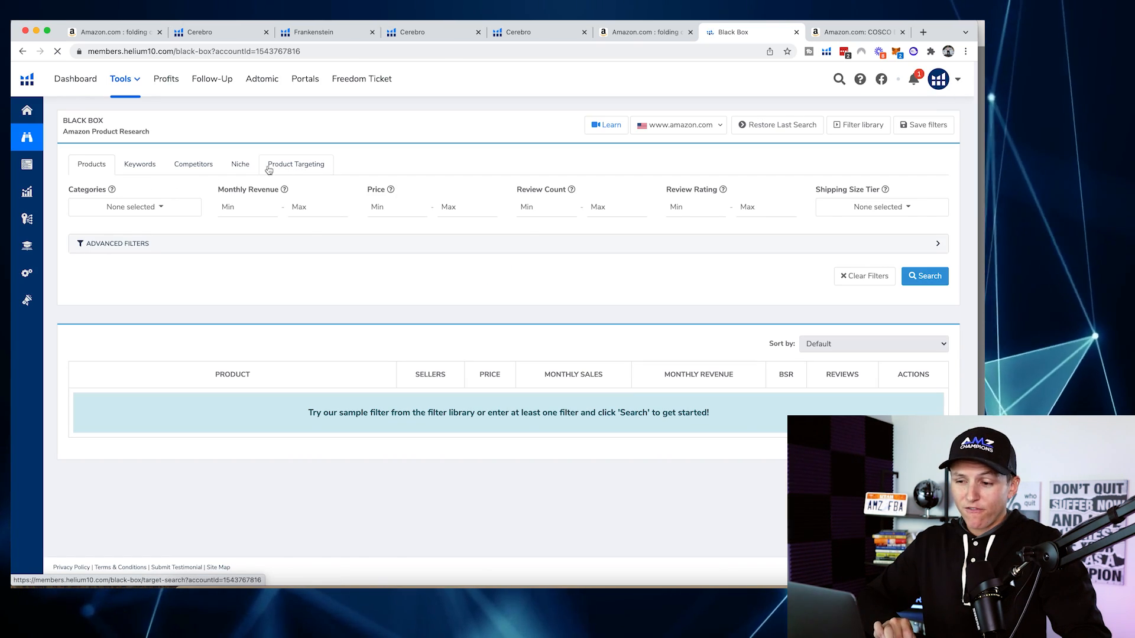
left_click(292, 166)
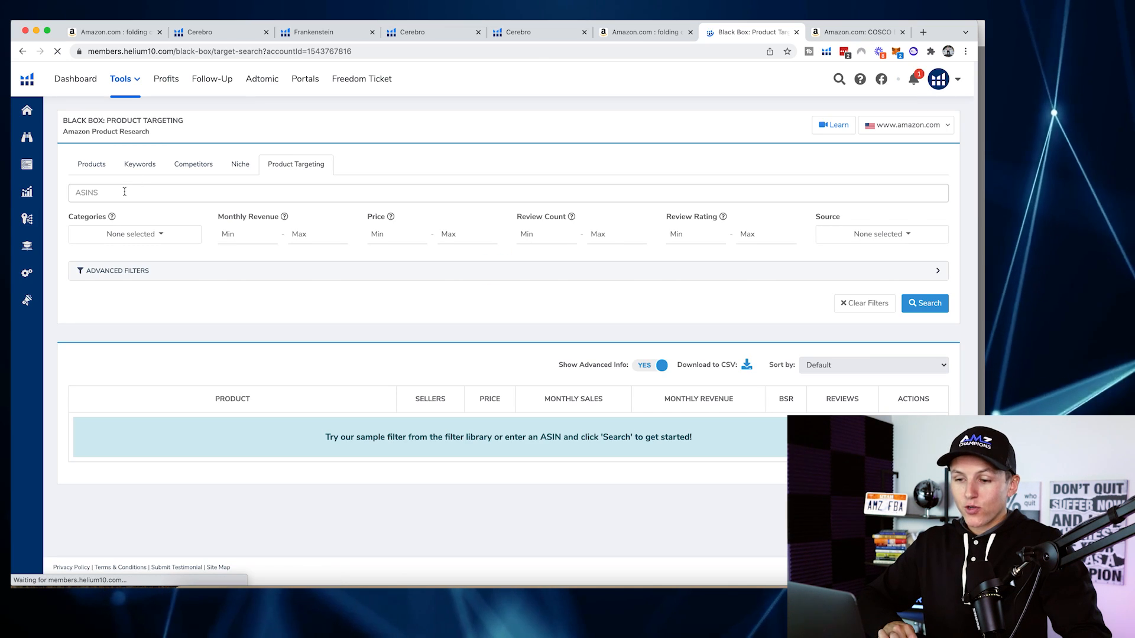
Run a product targeting search for the ASIN B07SPYD4MW
left_click(123, 193)
type("B07SPYD4MW")
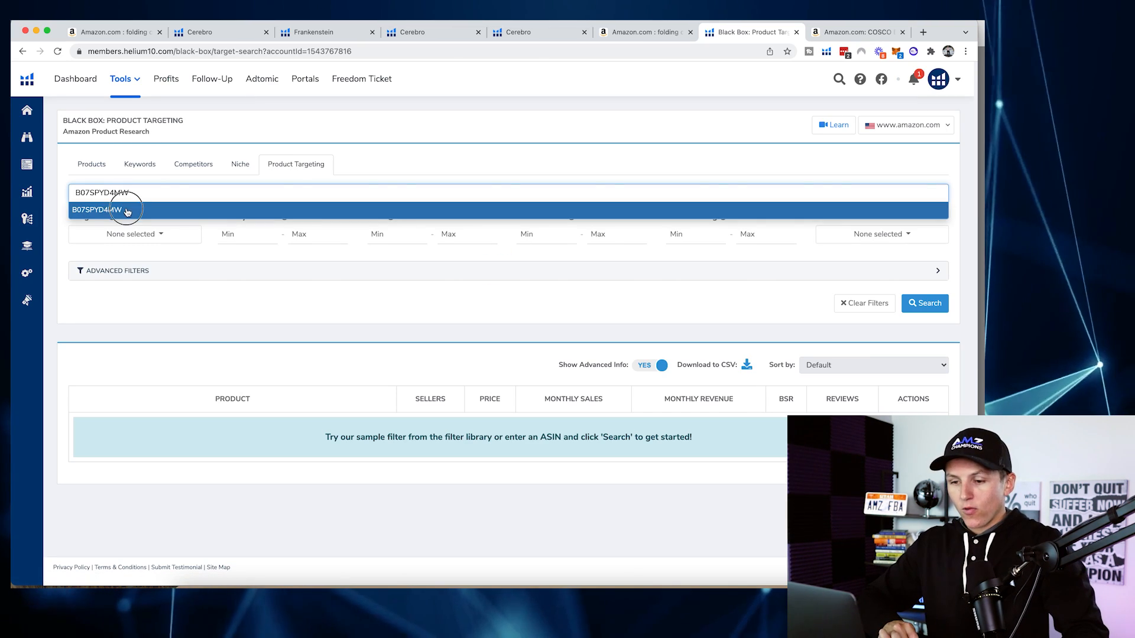
left_click(127, 211)
left_click(926, 305)
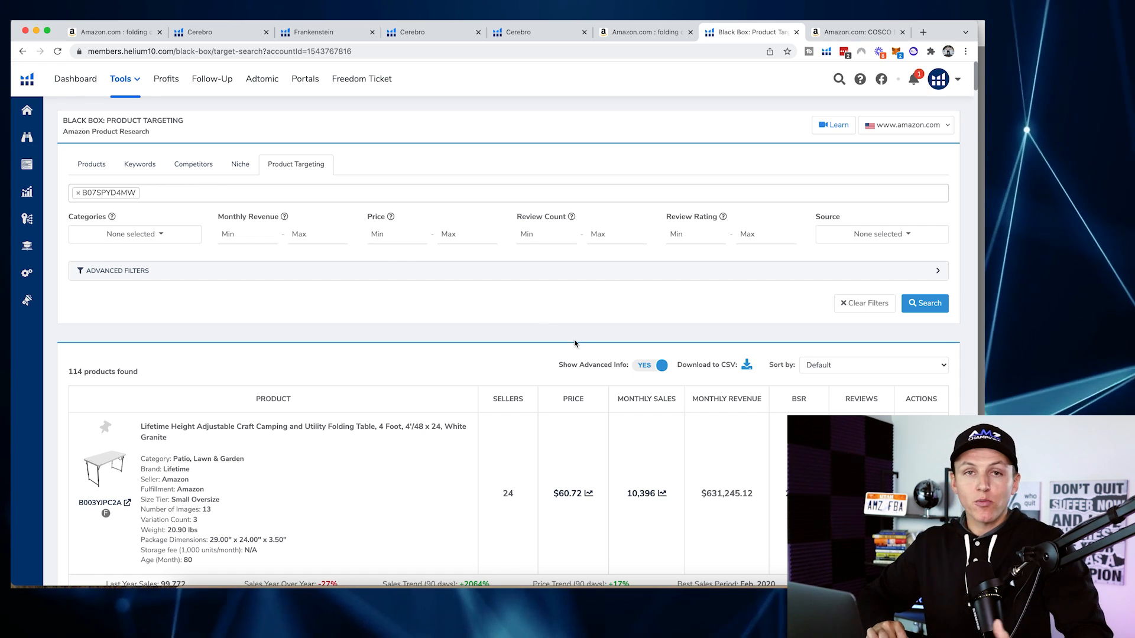
Check how many products the search found and copy the ASIN B003YJPC2A of the Lifetime 4-foot folding table
scroll(502, 356, "down", 2)
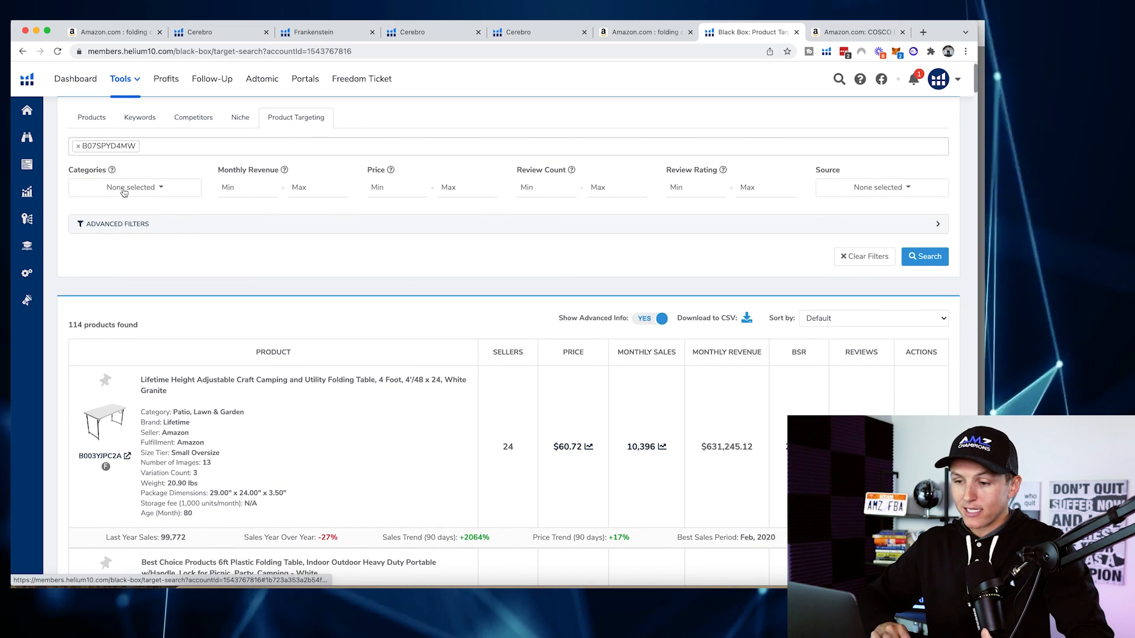
left_click(67, 325)
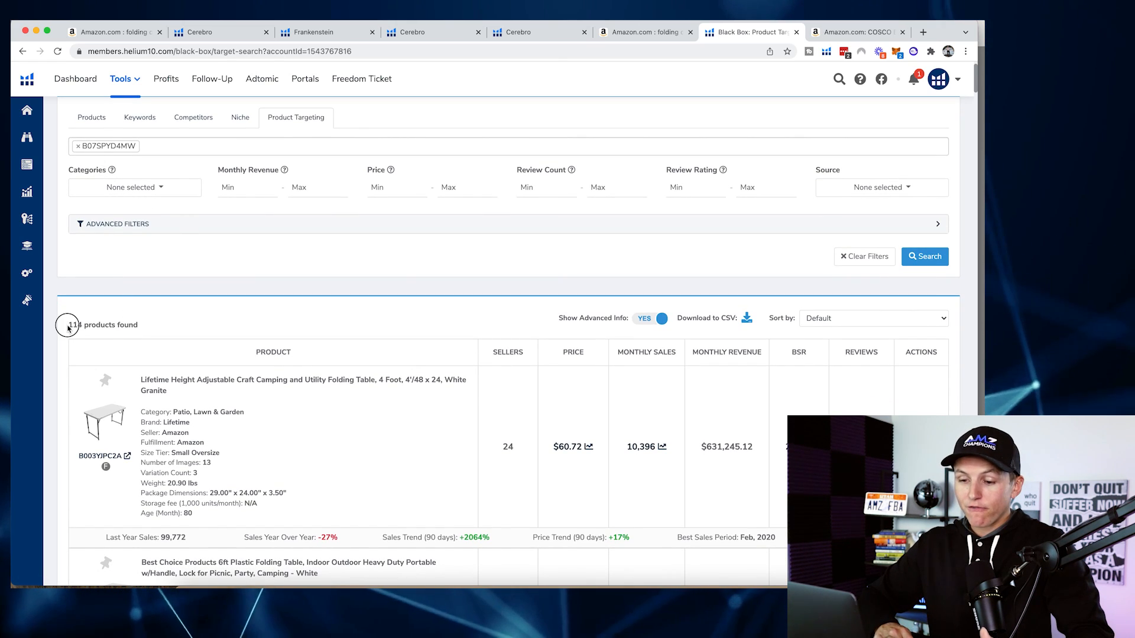
left_click_drag(102, 325, 143, 325)
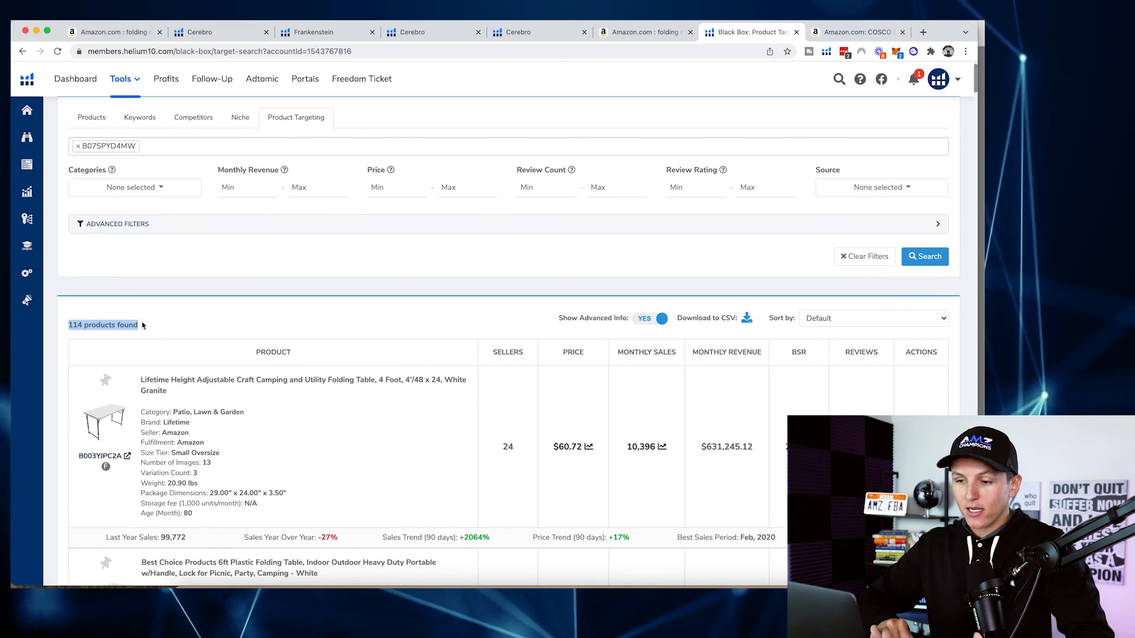
scroll(134, 334, "down", 3)
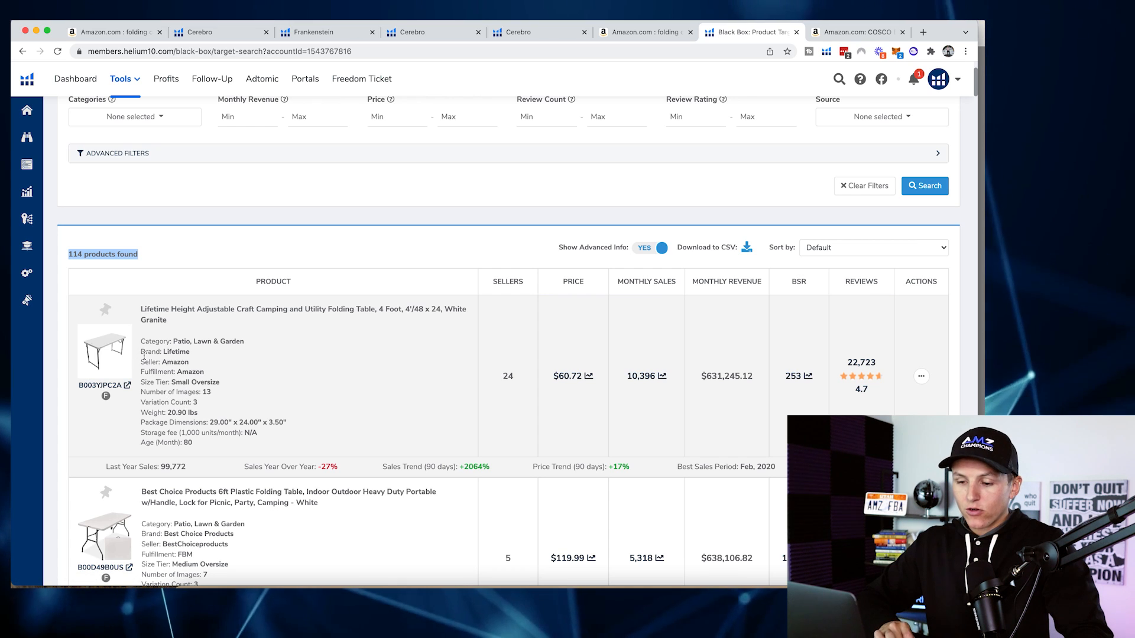
left_click_drag(95, 385, 123, 385)
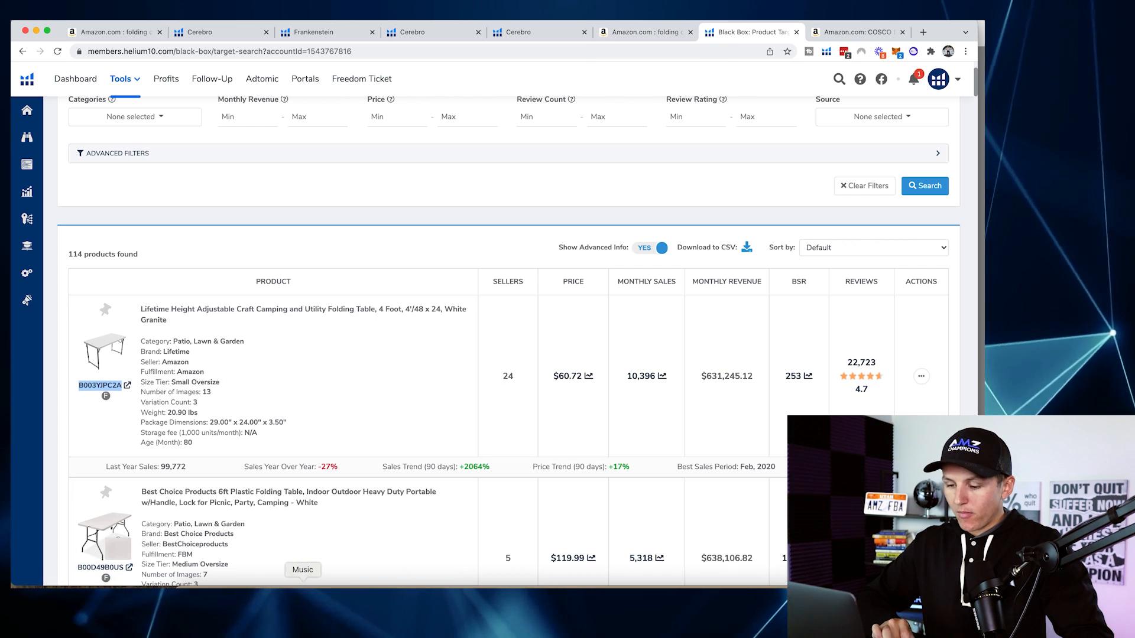
Switch to the campaign builder in Brave and add the copied ASIN as a product target with a $0.55 bid
left_click(264, 594)
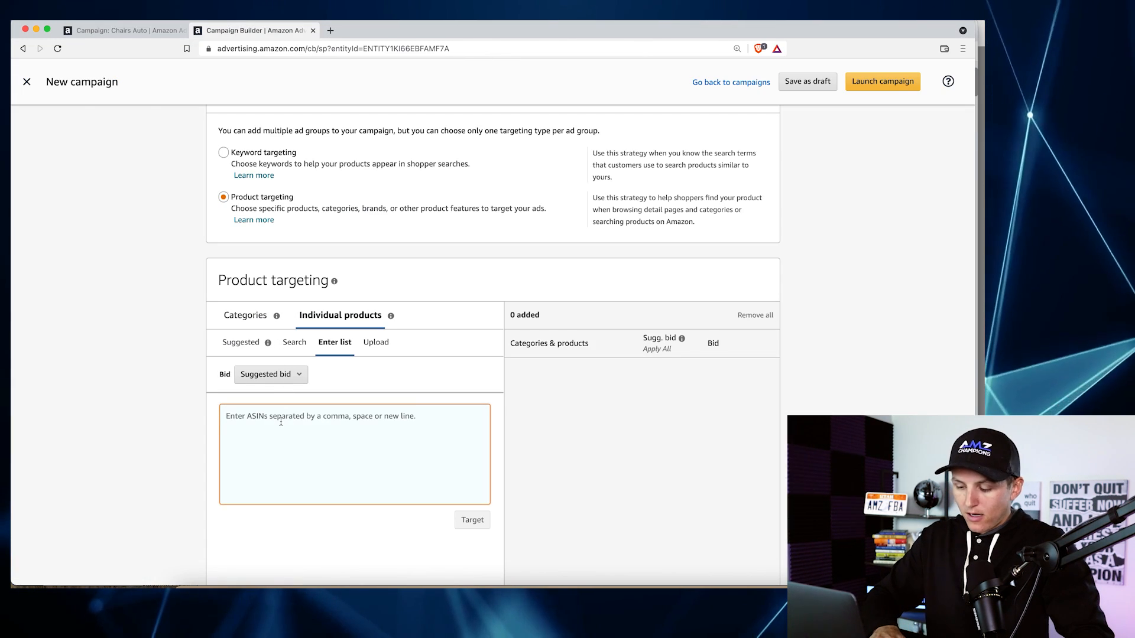
left_click(473, 520)
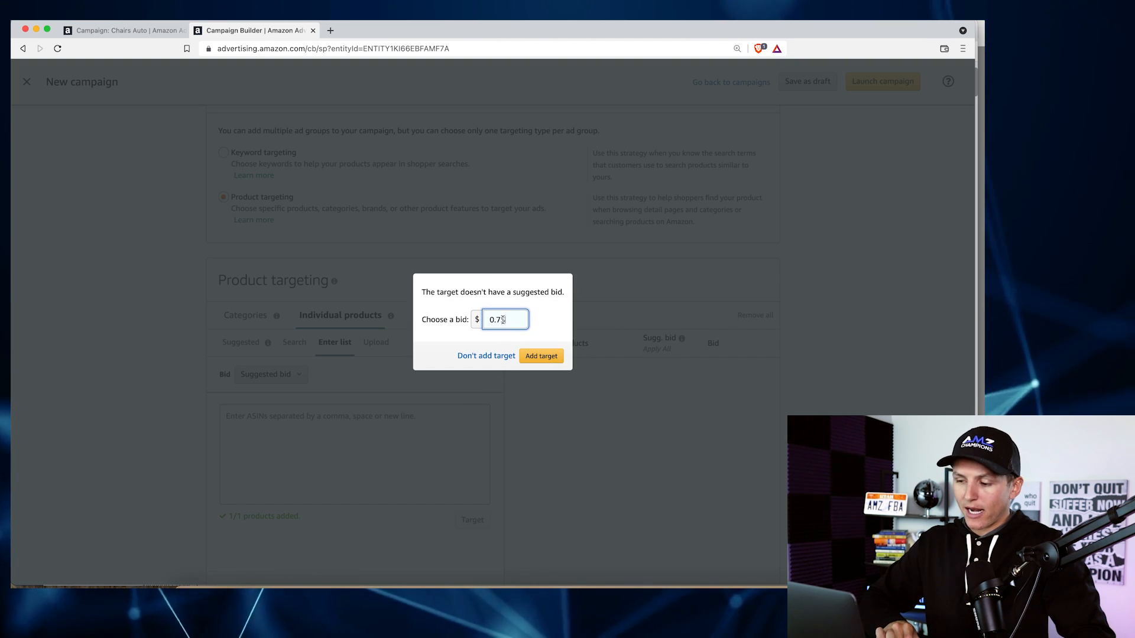
type("55")
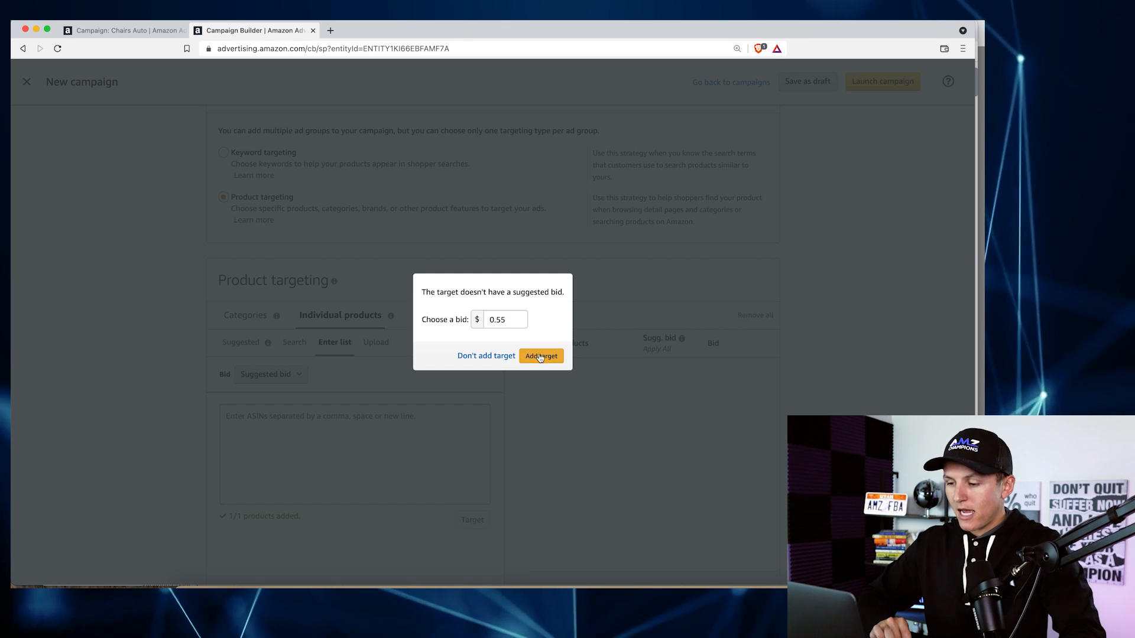
left_click(540, 356)
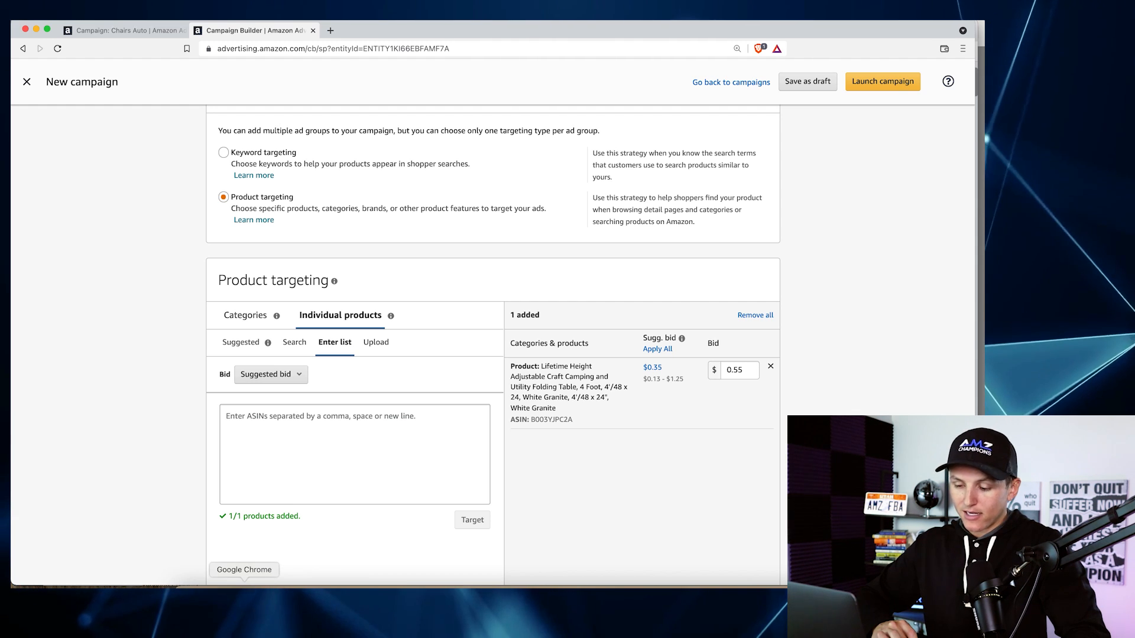
Examine the tables and chairs found in the Black Box results in Chrome as possible targets, and return to the campaign builder in Brave
left_click(244, 591)
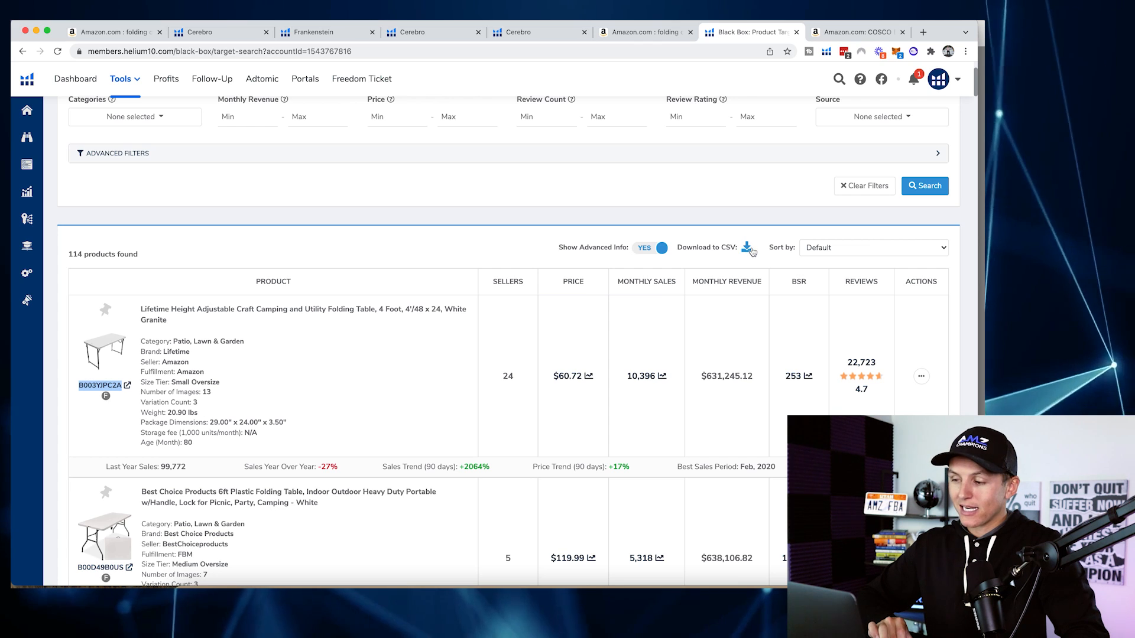
scroll(592, 342, "down", 2)
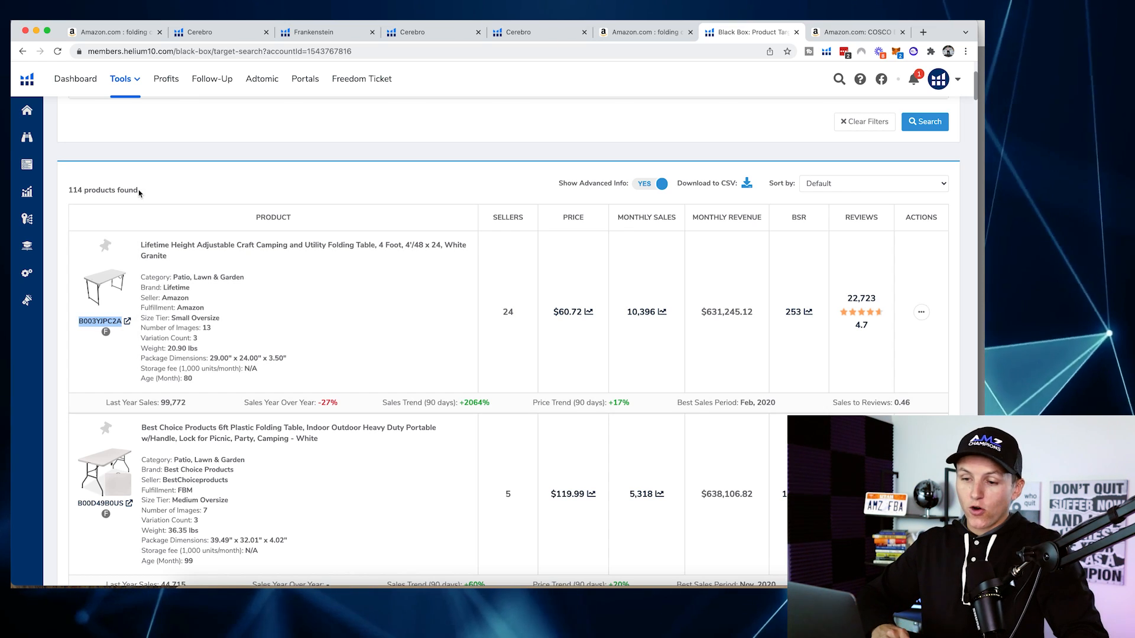
scroll(142, 246, "down", 7)
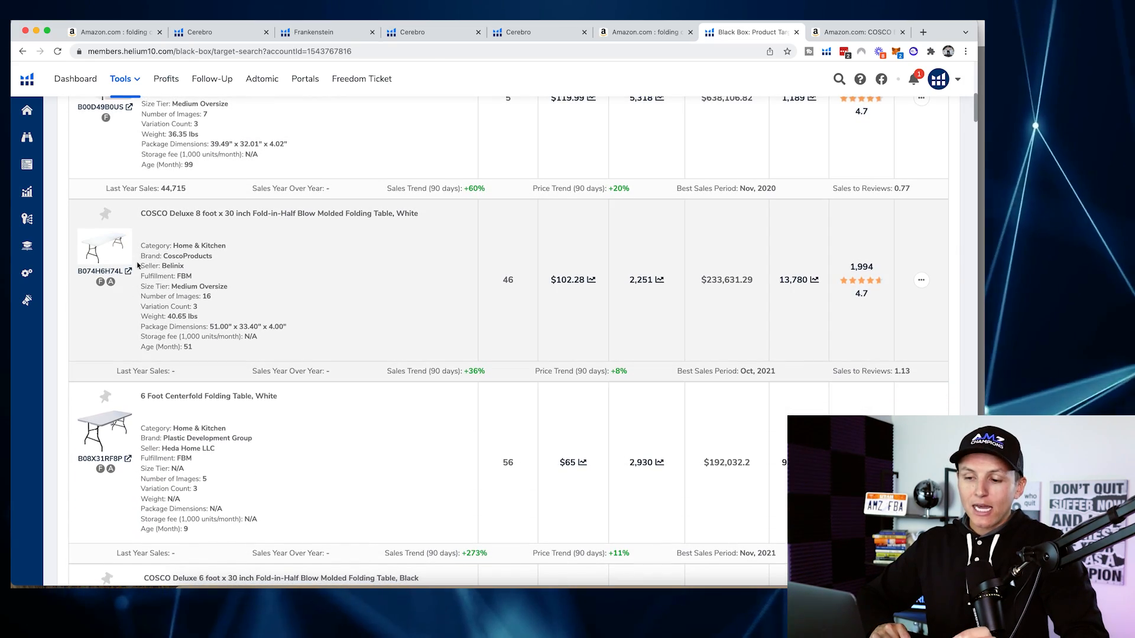
scroll(144, 249, "down", 5)
scroll(132, 301, "down", 10)
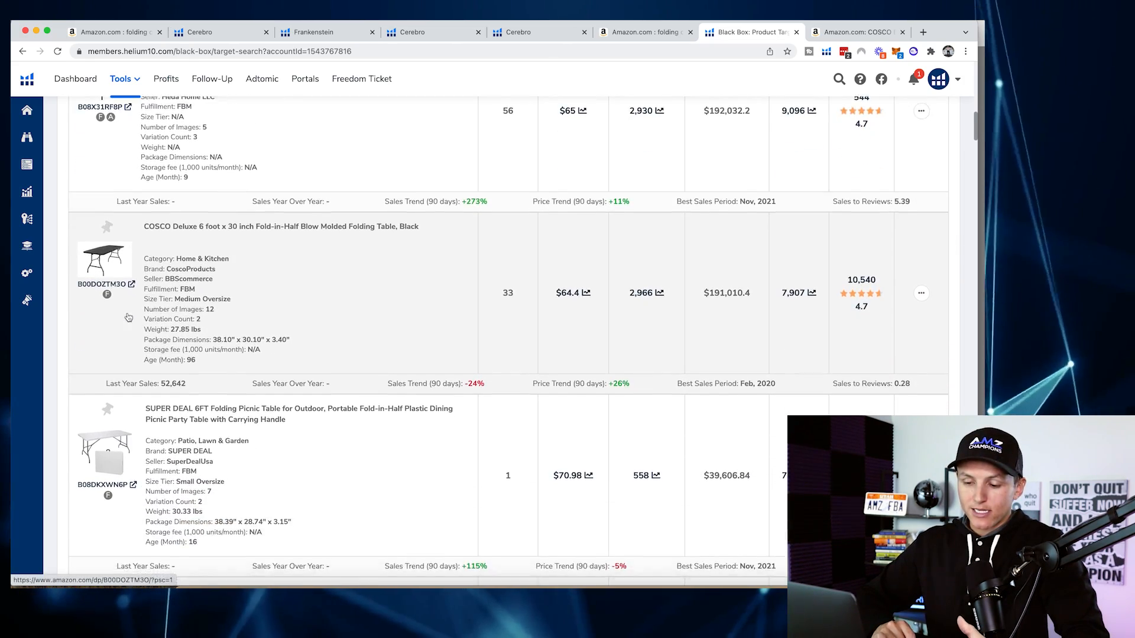
scroll(128, 317, "down", 3)
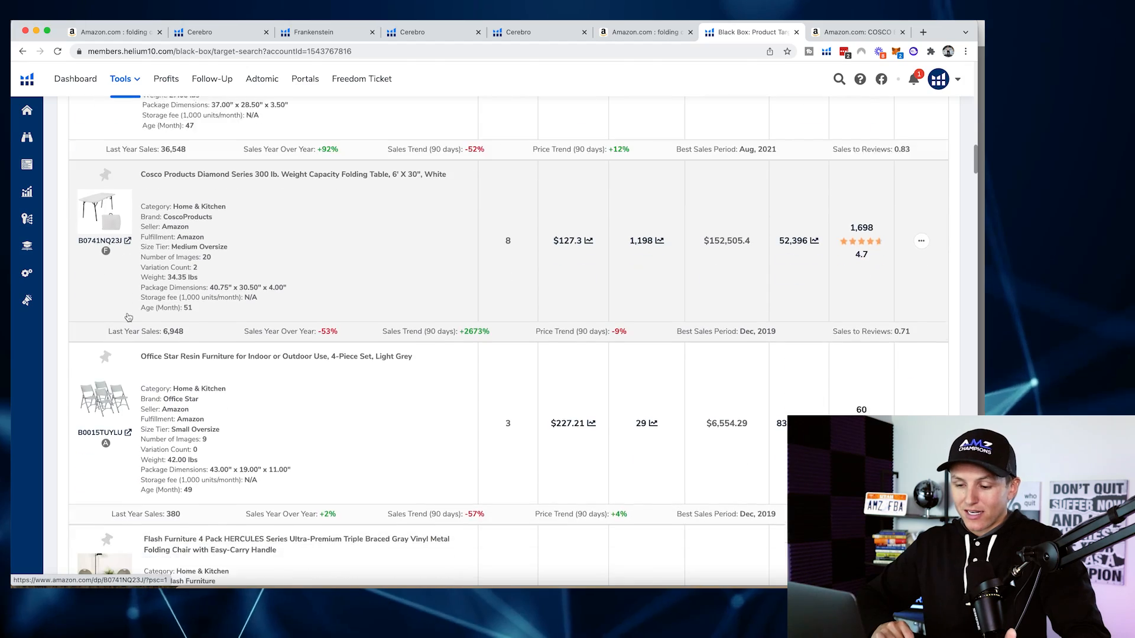
scroll(127, 313, "up", 2)
scroll(112, 245, "up", 4)
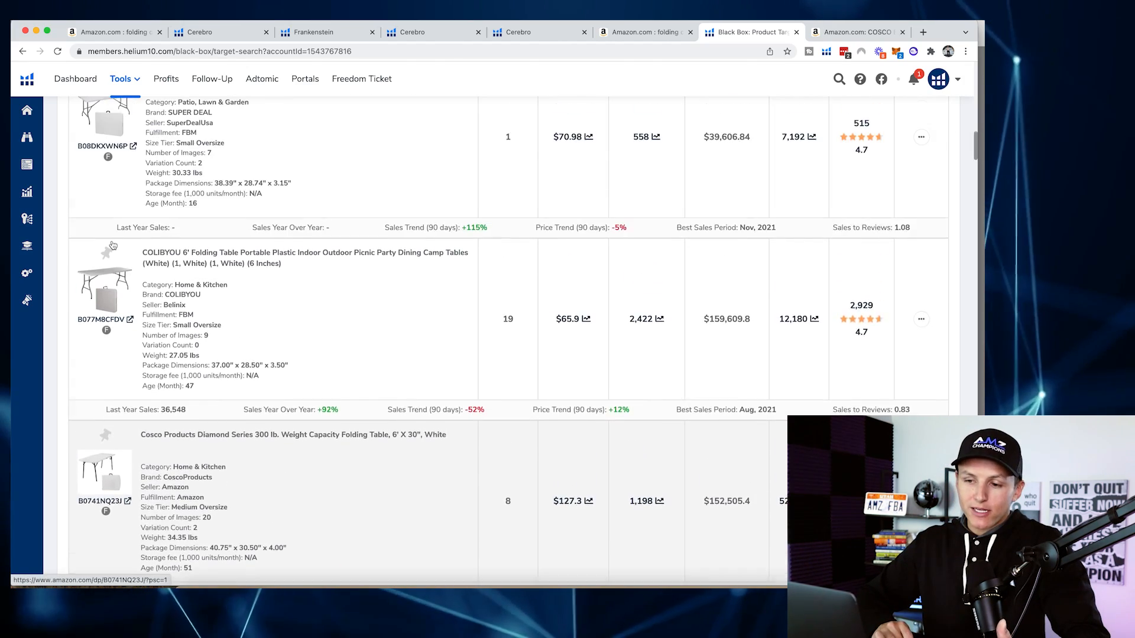
scroll(112, 244, "down", 7)
scroll(113, 244, "down", 1)
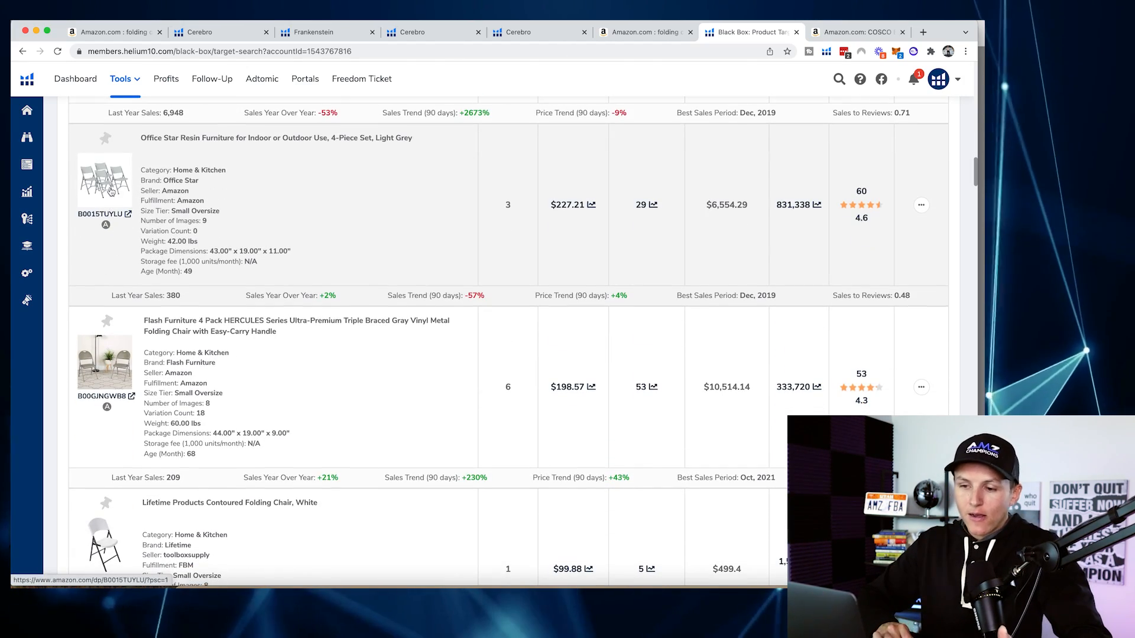
scroll(109, 185, "down", 12)
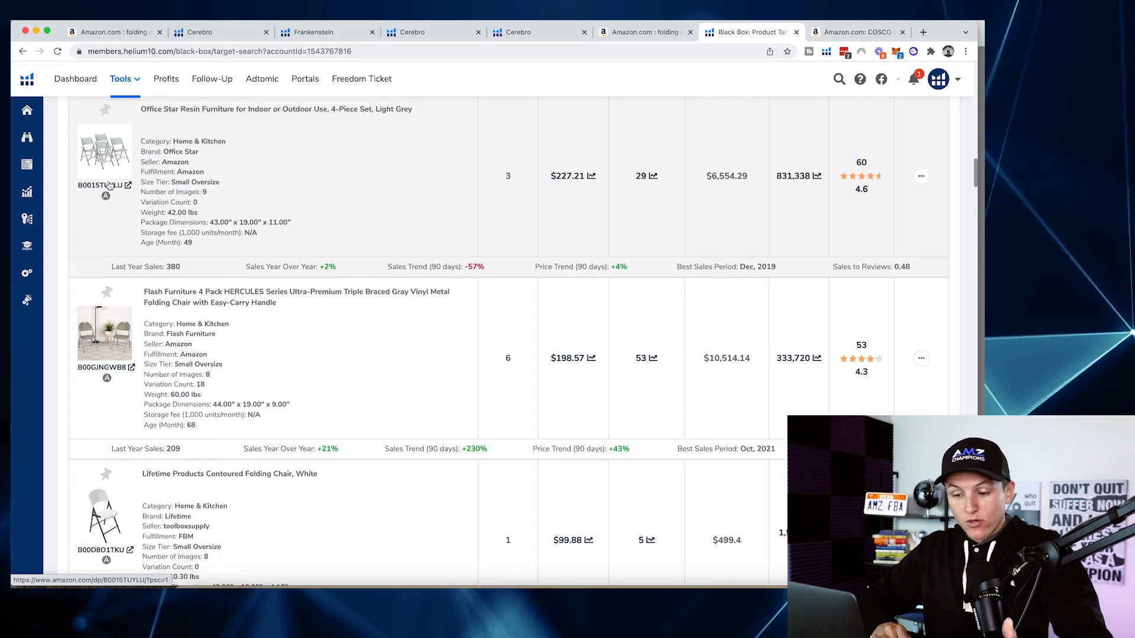
scroll(109, 185, "down", 15)
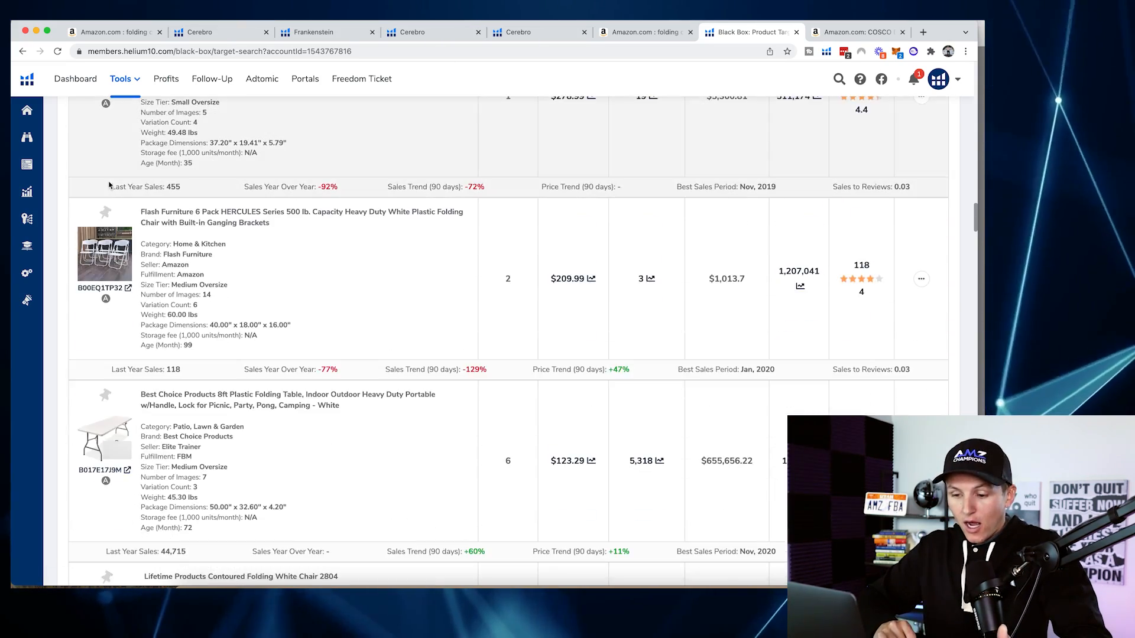
scroll(110, 185, "down", 10)
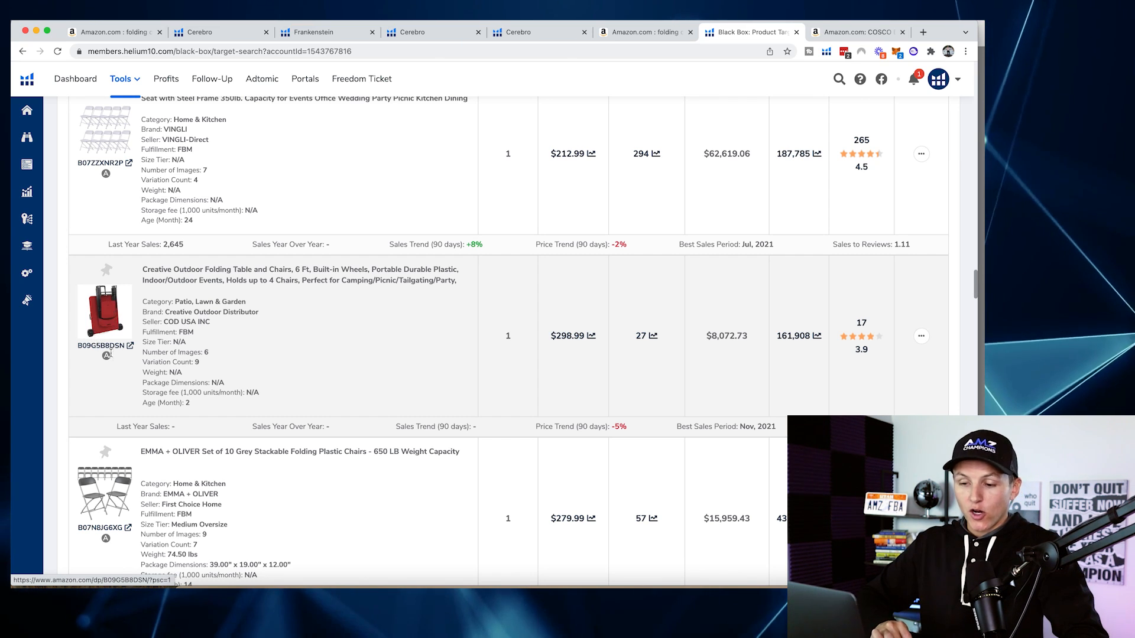
scroll(106, 355, "down", 10)
scroll(106, 332, "down", 3)
scroll(106, 331, "up", 20)
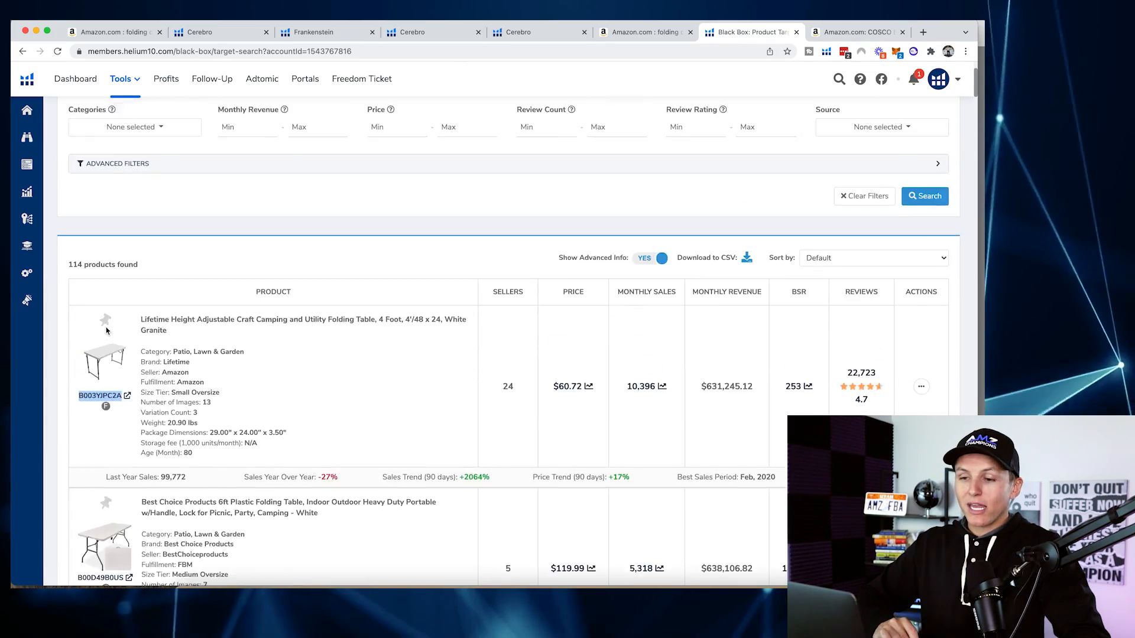
scroll(107, 331, "up", 3)
left_click_drag(69, 372, 138, 373)
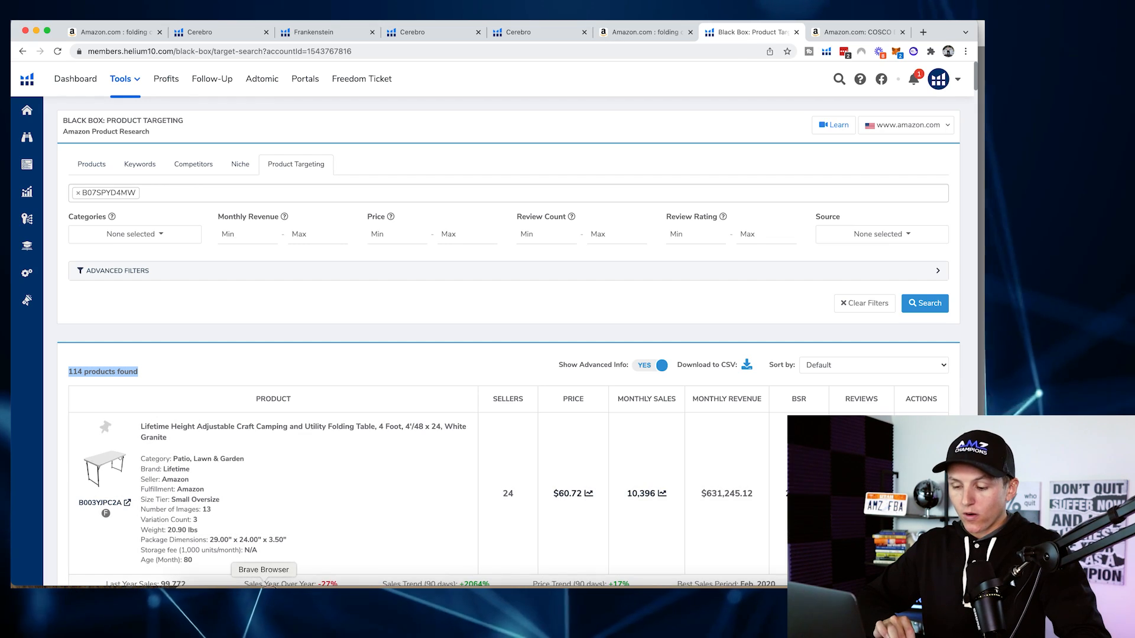
left_click(271, 586)
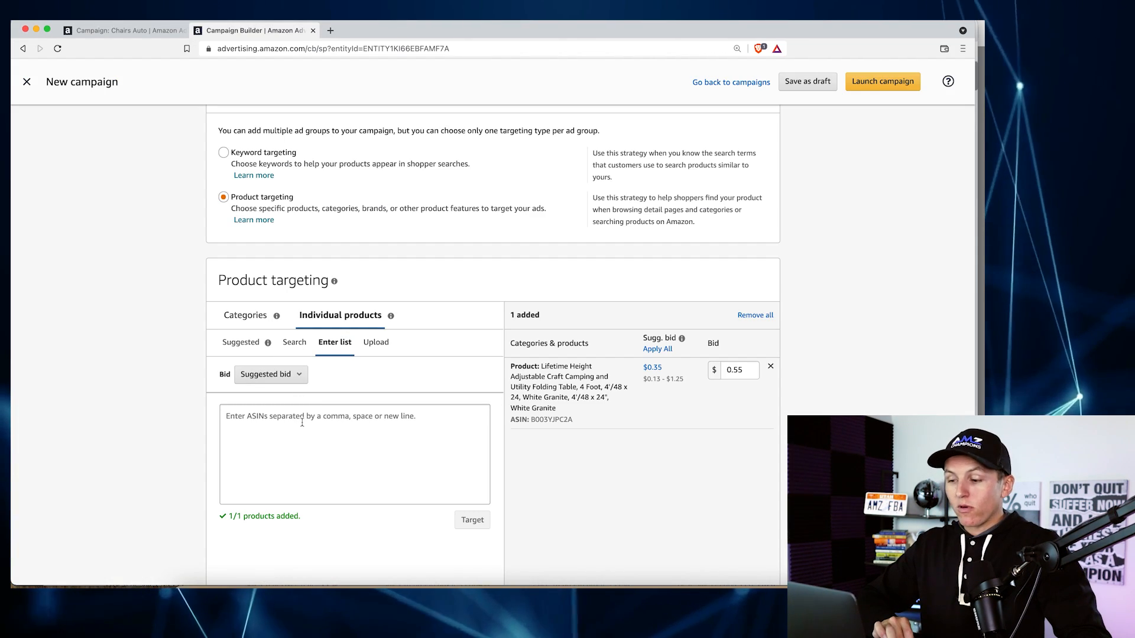